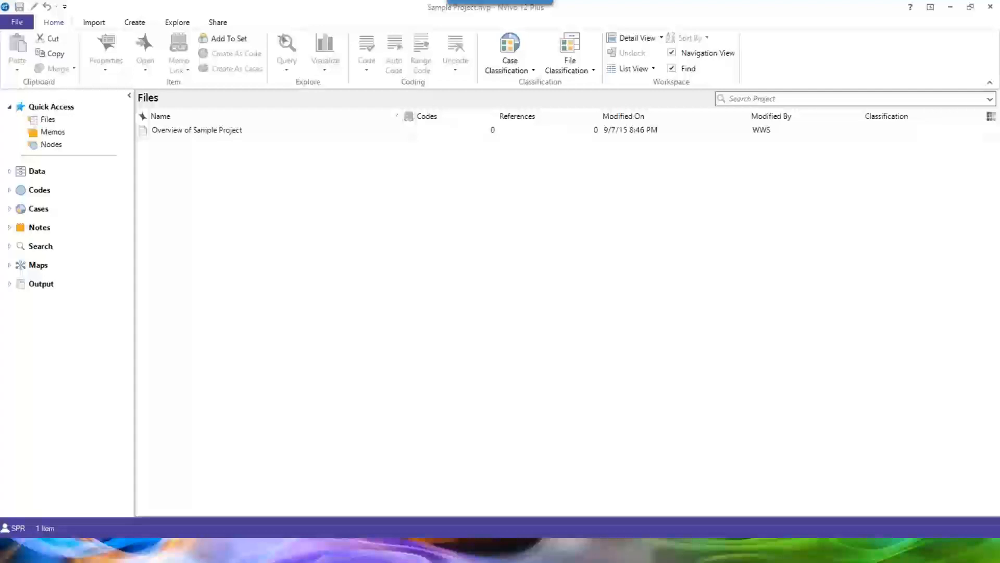
Select the first, third, fourth and last four files in the Interviews folder of the project's data files.
left_click(9, 170)
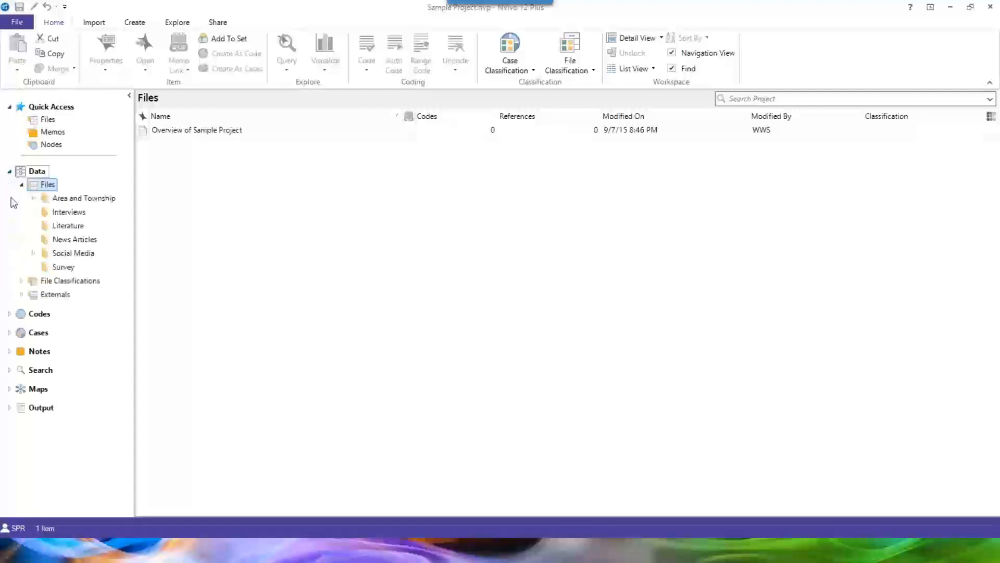
left_click(68, 214)
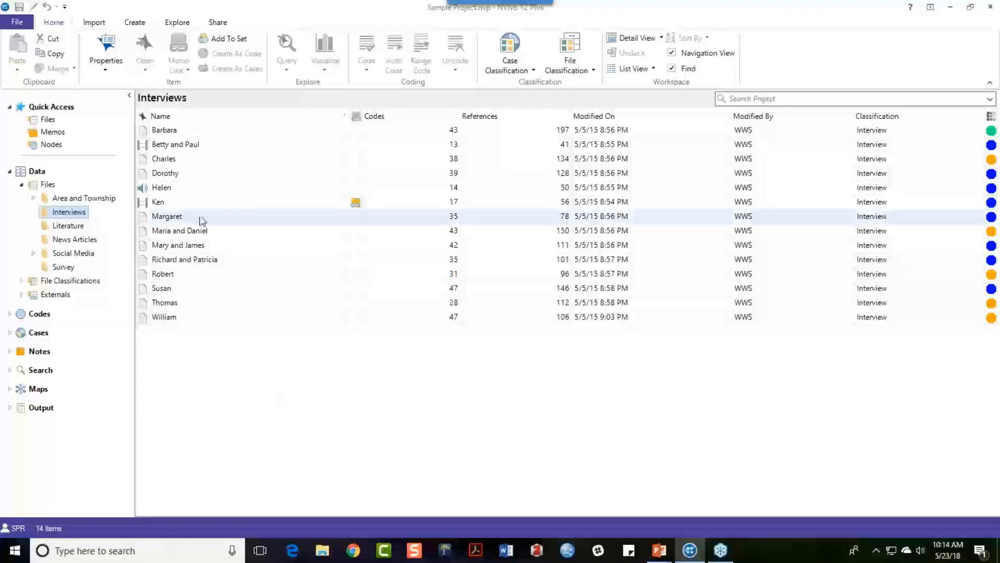
left_click(158, 132)
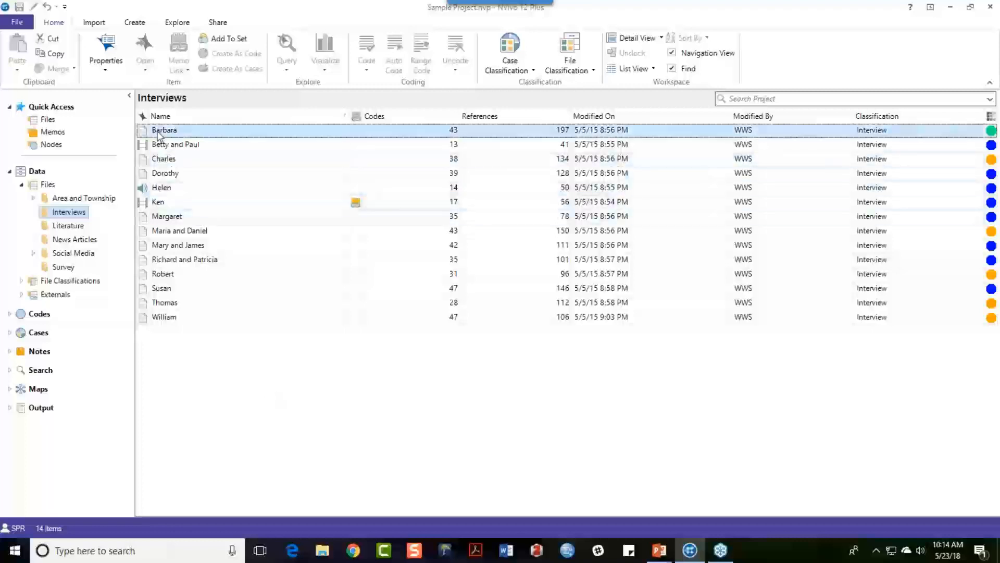
left_click(159, 159, "ctrl")
left_click(163, 174, "ctrl")
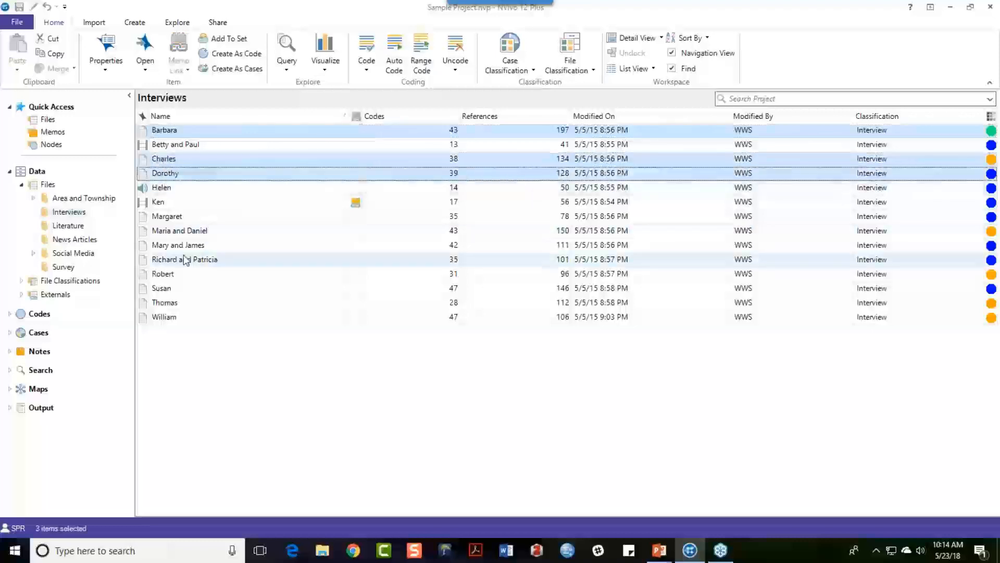
left_click(164, 275, "ctrl")
left_click(162, 289, "ctrl")
left_click(164, 304, "ctrl")
left_click(165, 318, "ctrl")
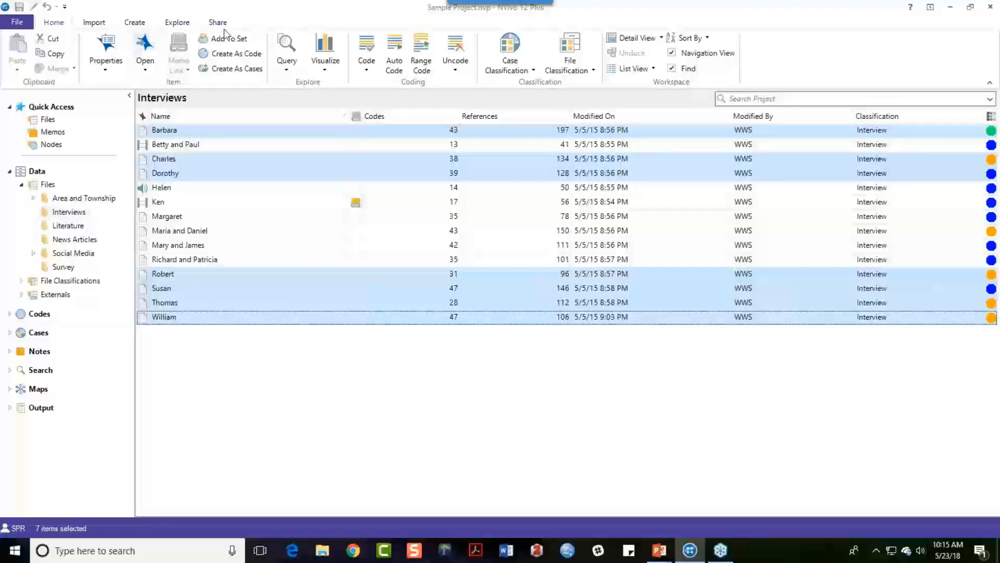
Start auto coding the selected interviews by identified themes and exclude the theme "gonna".
left_click(394, 50)
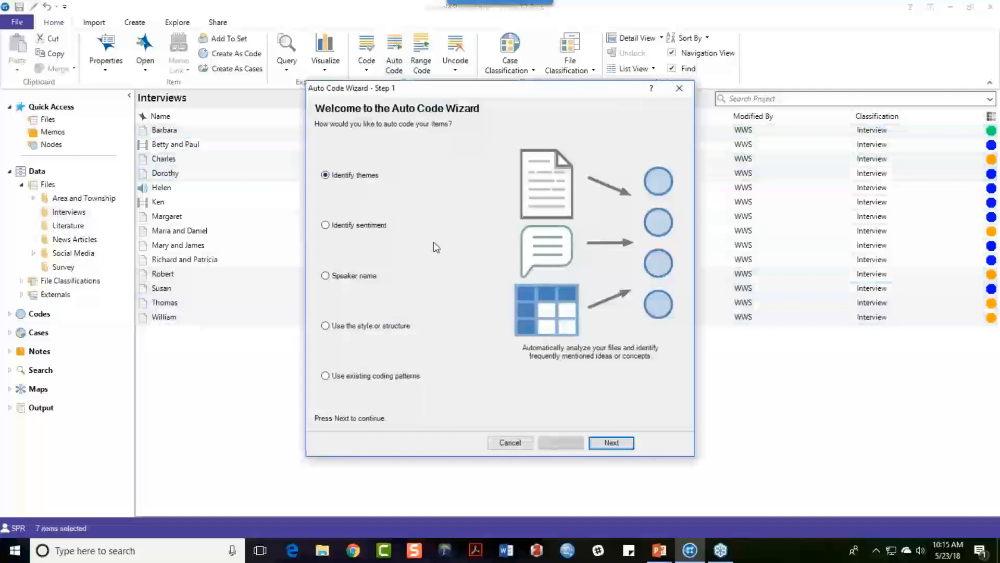
left_click(612, 444)
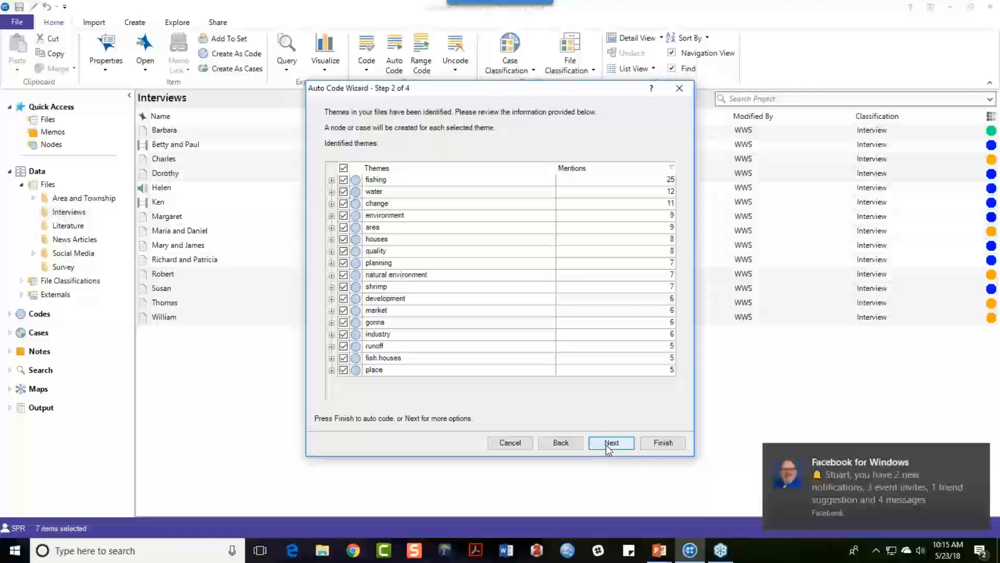
left_click(978, 455)
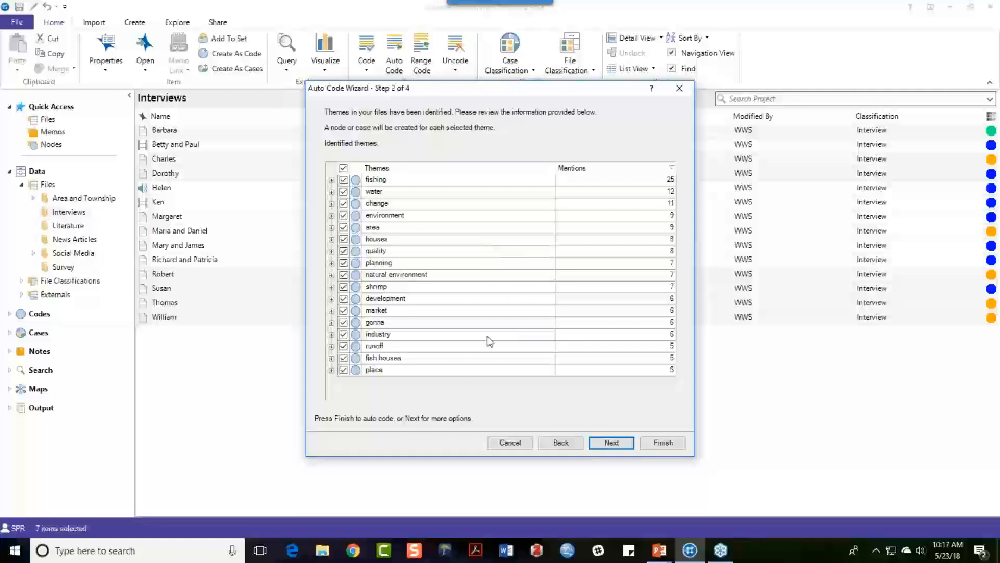
left_click(344, 322)
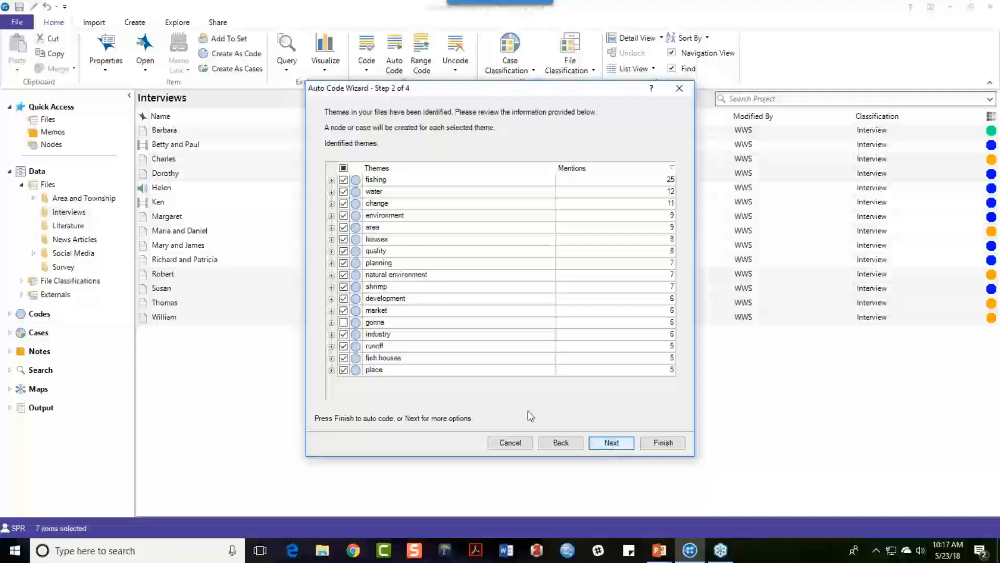
Examine the subthemes grouped under the identified themes fishing and water, and collapse both groups again.
left_click(331, 179)
left_click(331, 377)
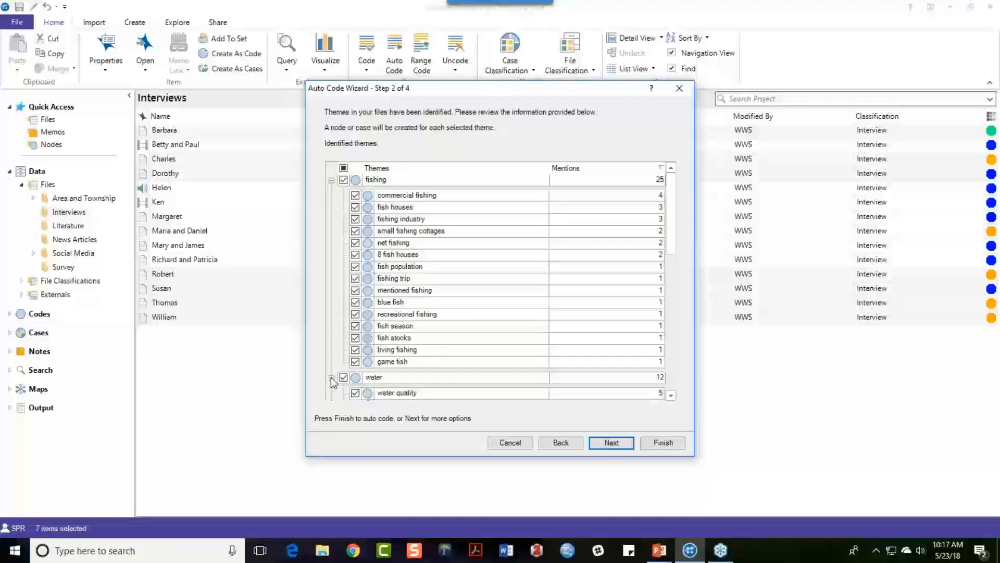
scroll(332, 381, "down", 4)
scroll(331, 383, "down", 1)
scroll(331, 383, "up", 2)
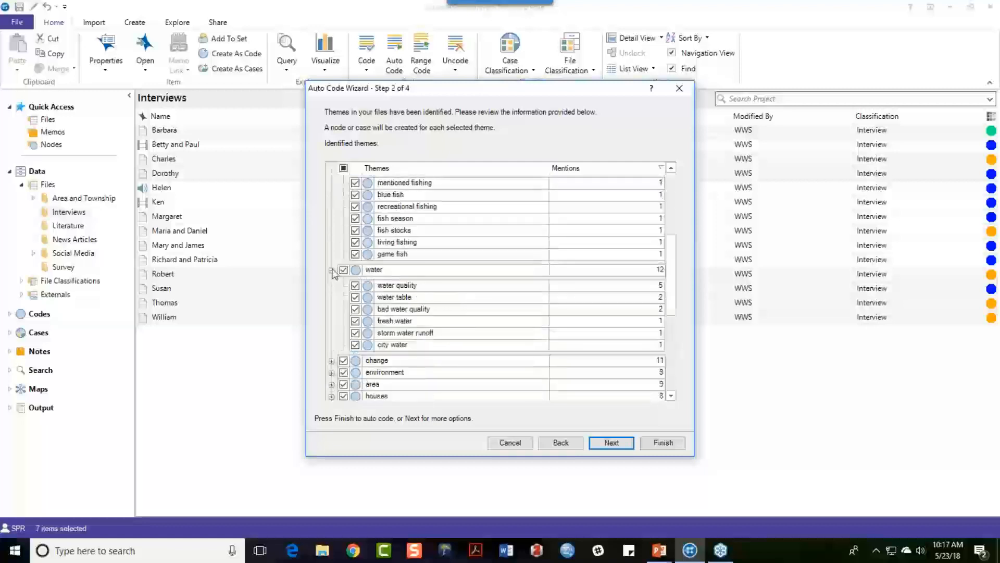
left_click(331, 270)
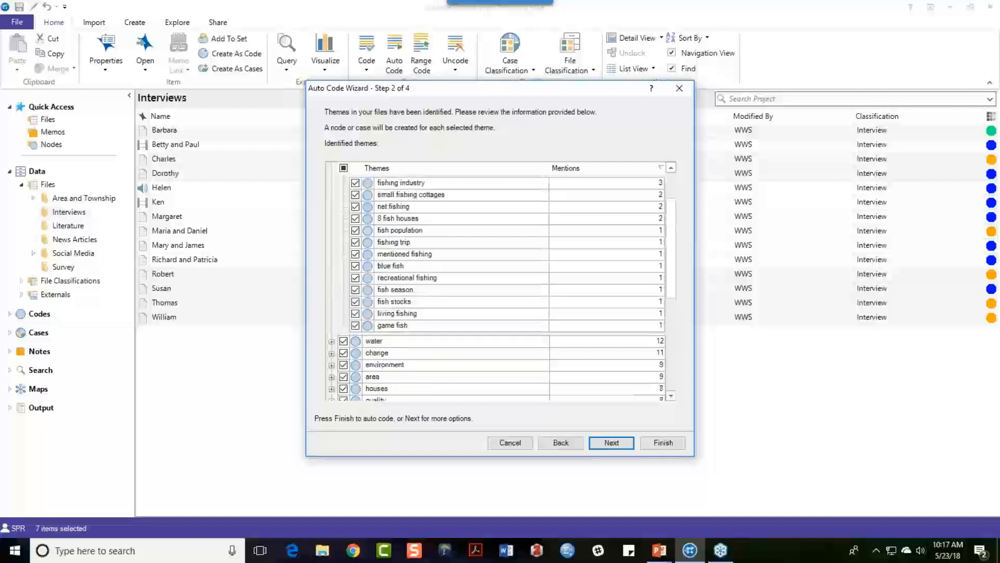
scroll(335, 249, "up", 1)
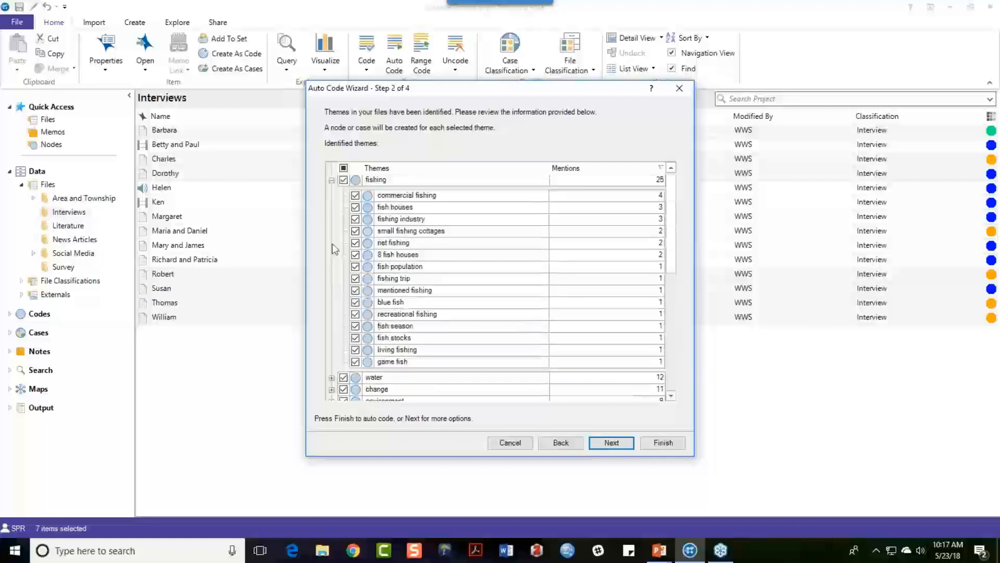
left_click(332, 180)
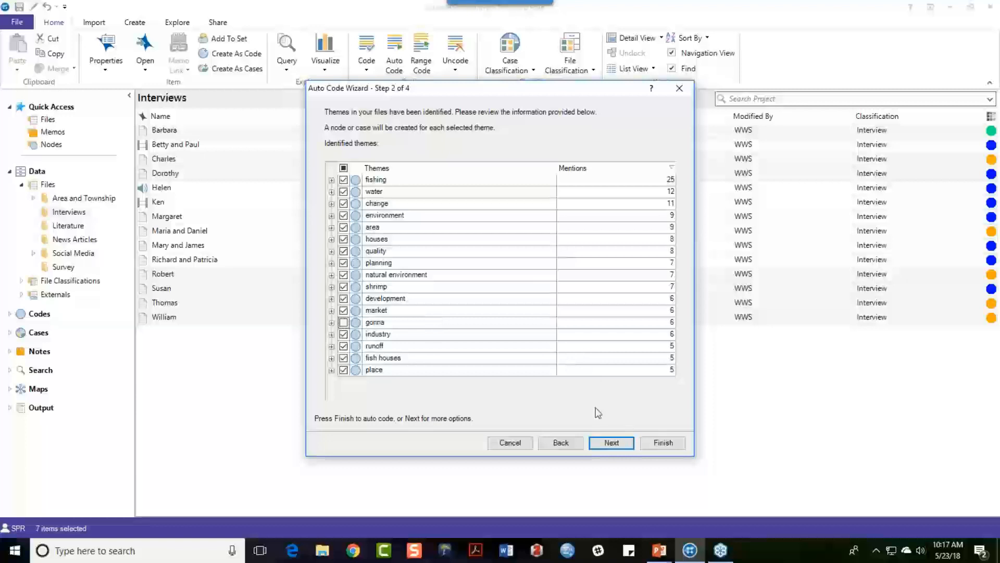
Auto code by sentences into a new folder named "Autocoded themes from selected interviews" inside Autocoded Themes.
left_click(611, 444)
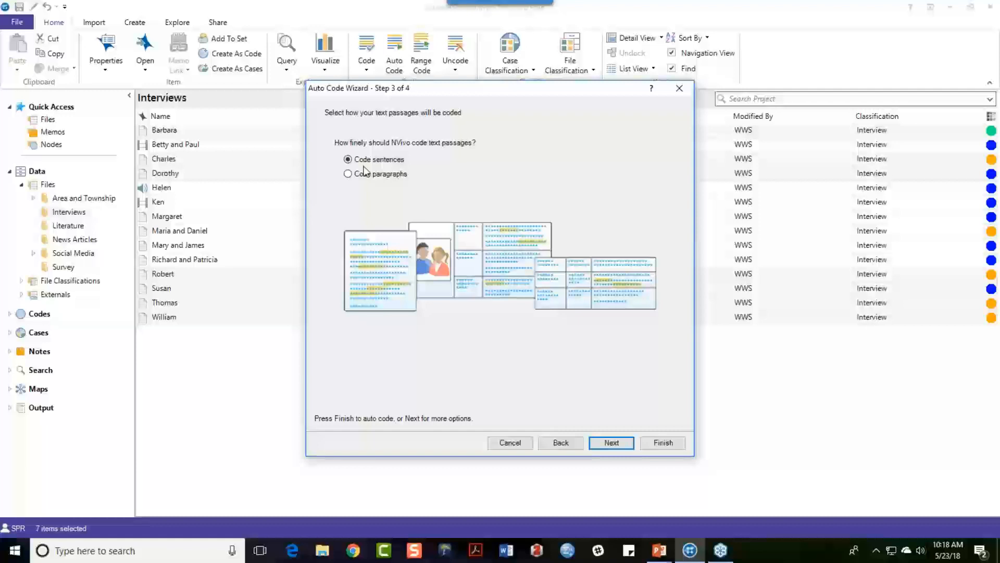
left_click(617, 444)
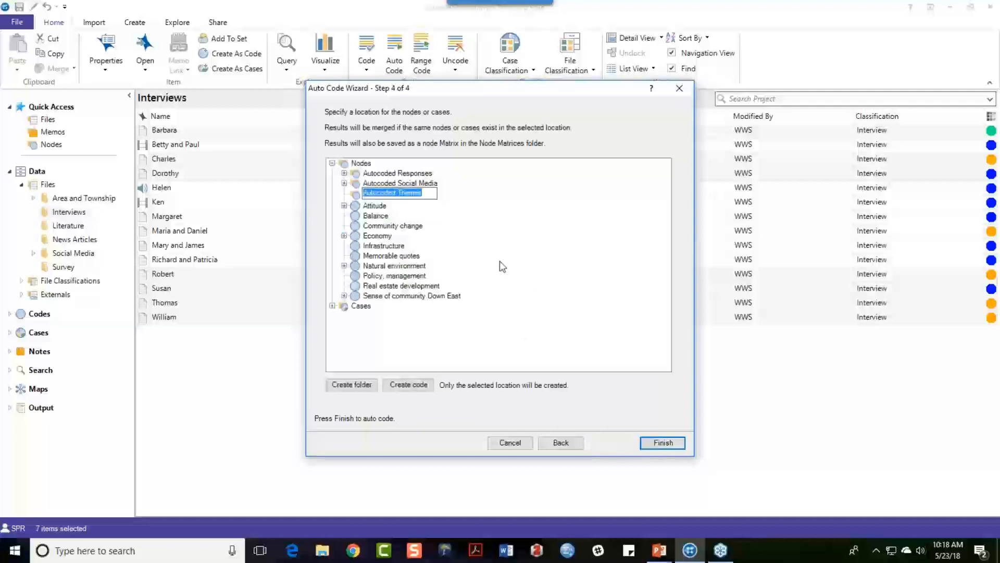
left_click(352, 384)
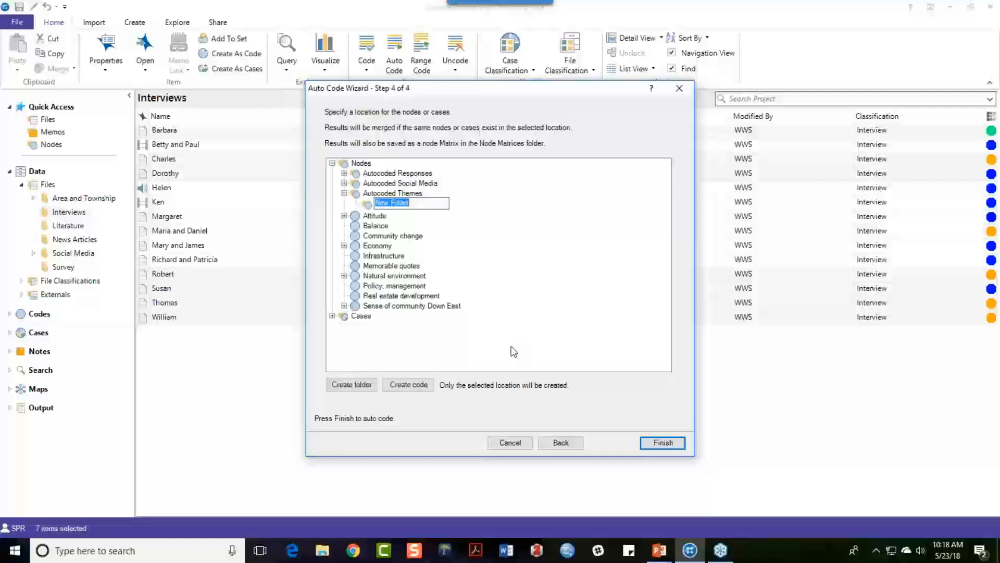
type("Autocoded themes from s")
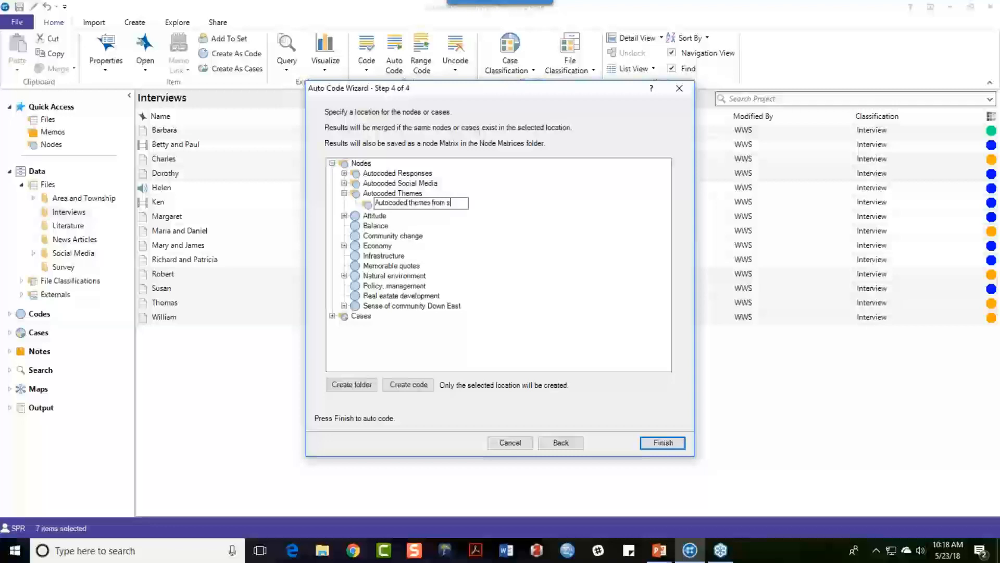
type("elected interviews")
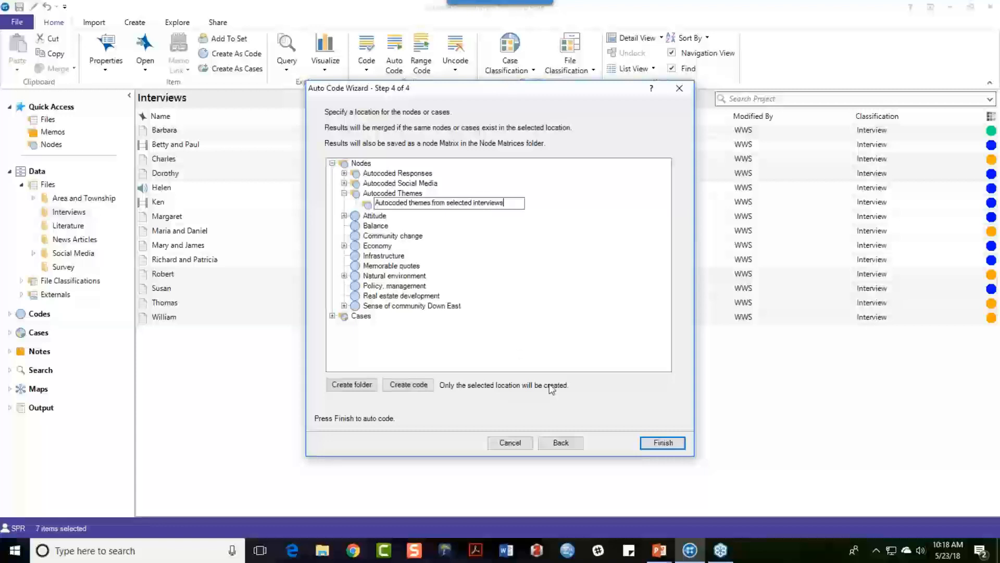
left_click(671, 446)
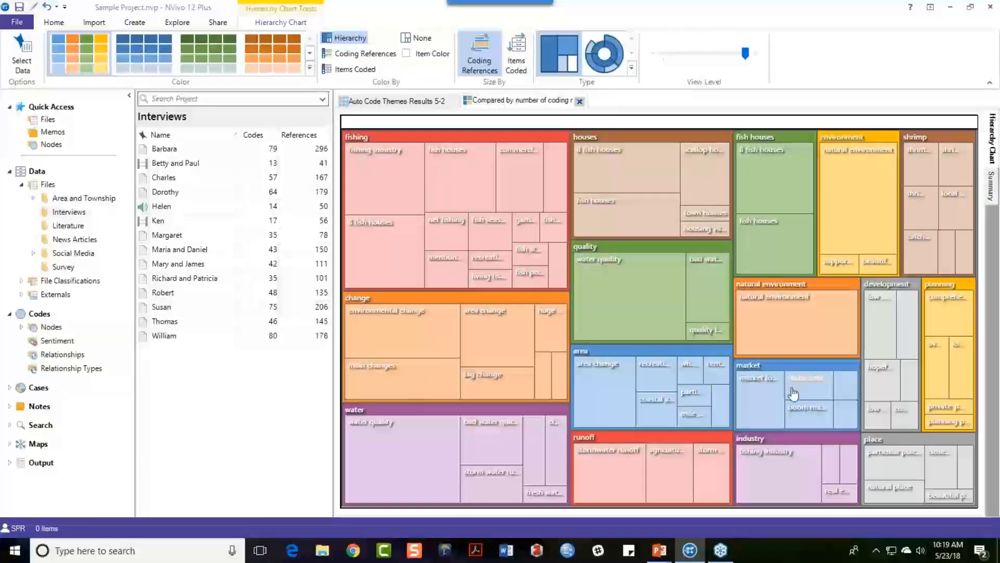
Open the Auto Code Themes Results matrix and narrow its column of interview file names.
mouse_move(489, 342)
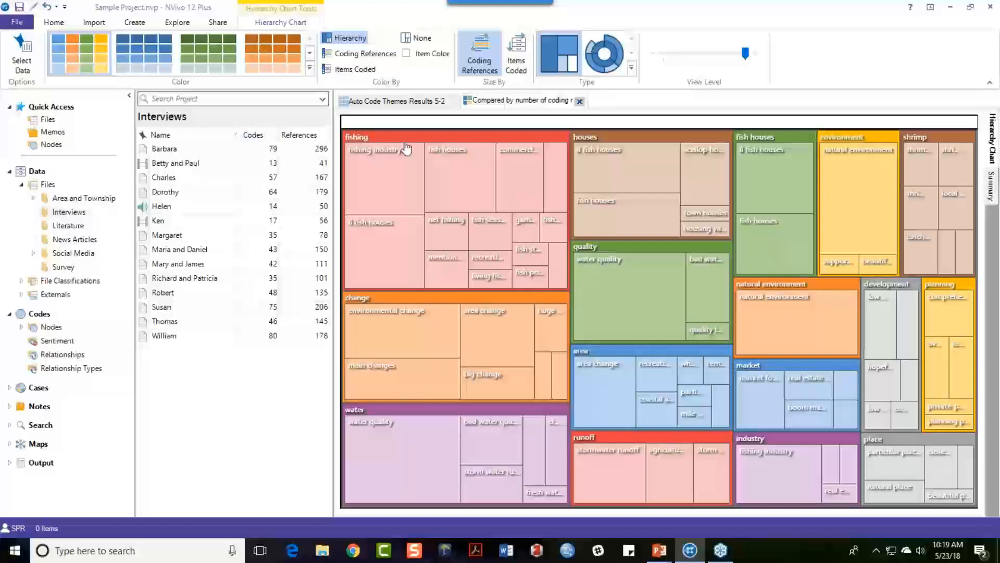
mouse_move(405, 149)
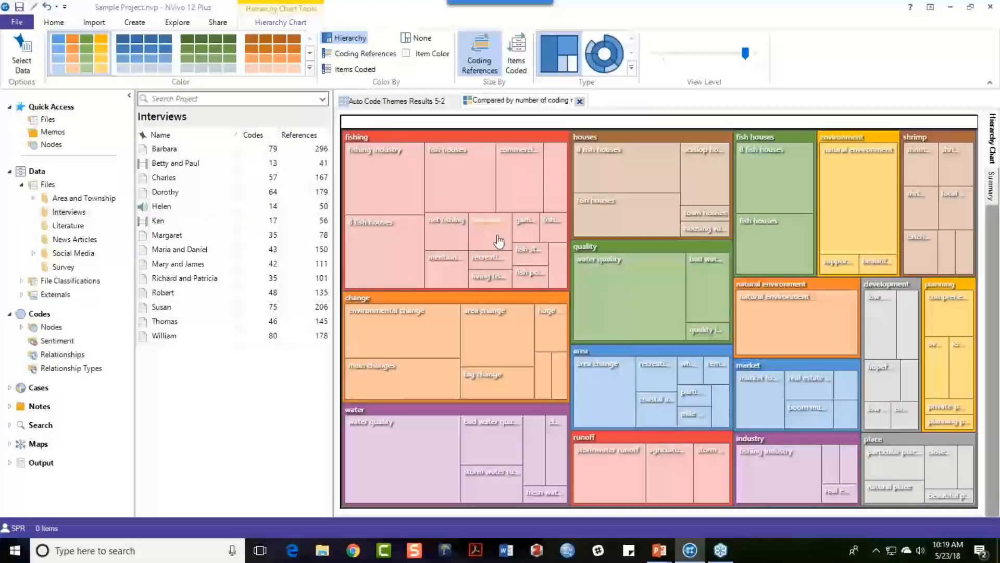
mouse_move(478, 237)
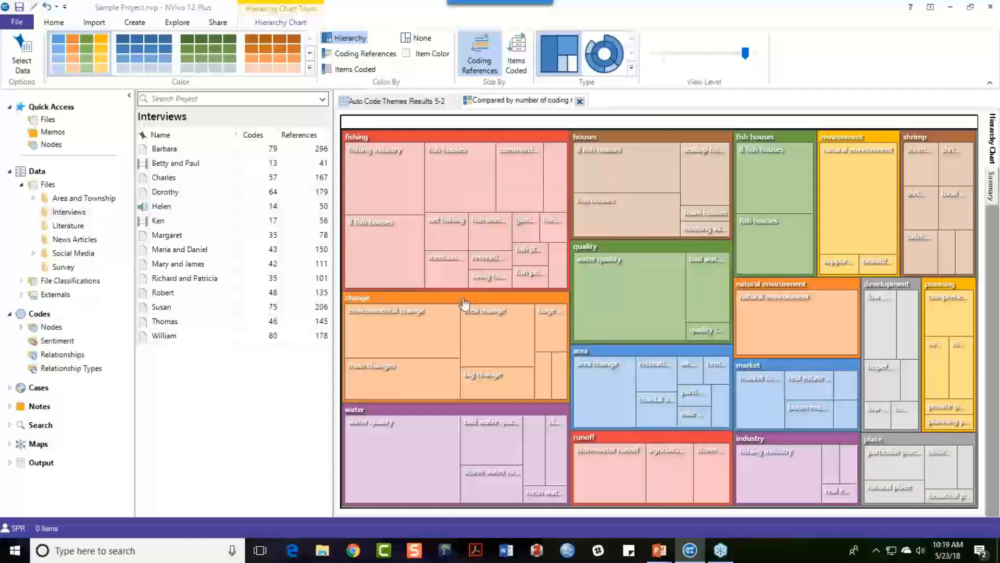
mouse_move(464, 303)
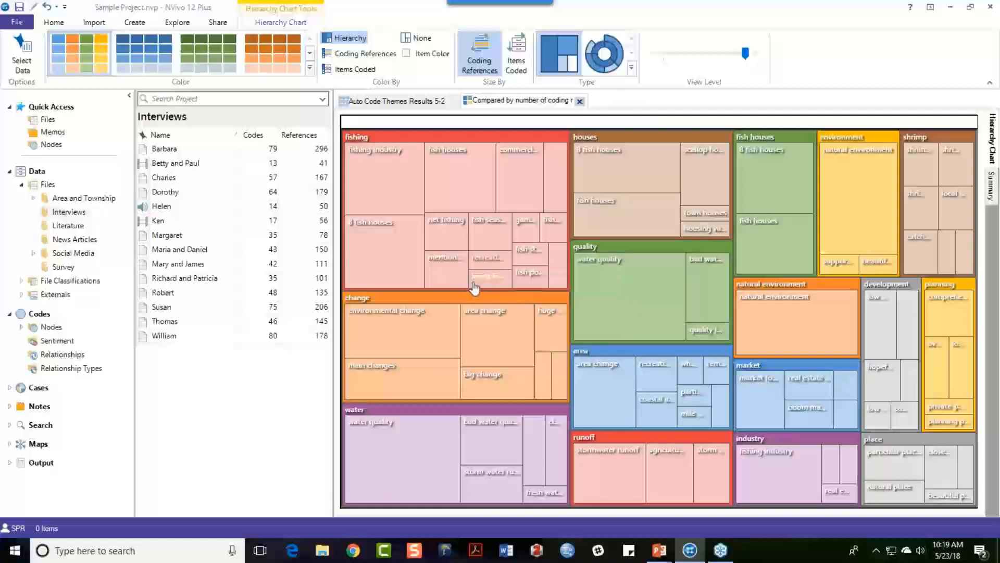
mouse_move(466, 142)
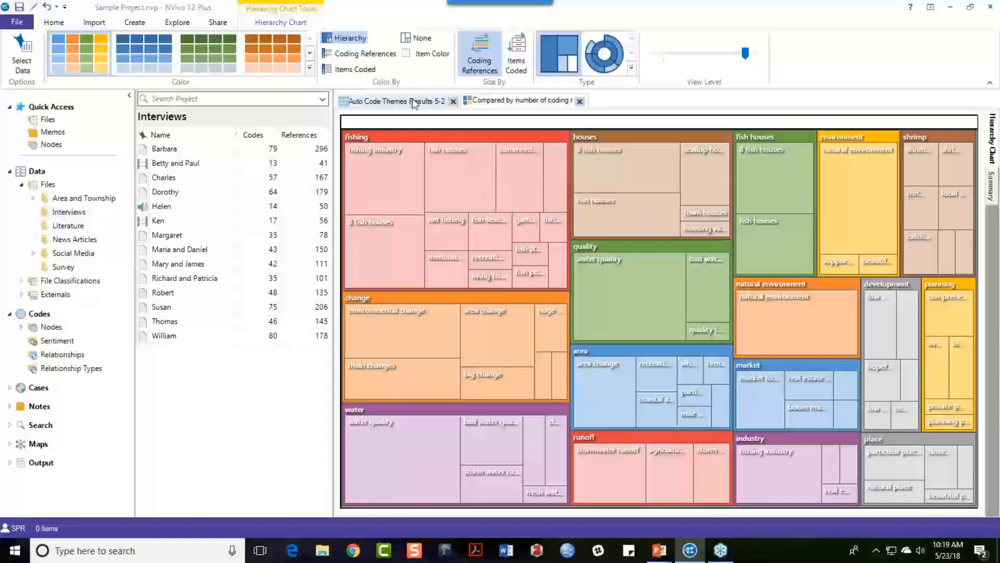
left_click(392, 104)
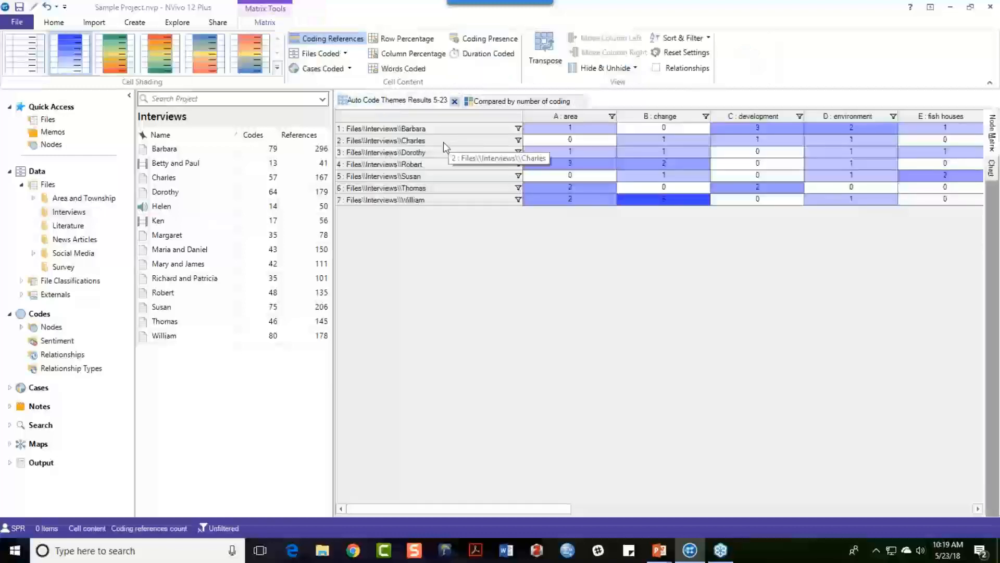
left_click(524, 116)
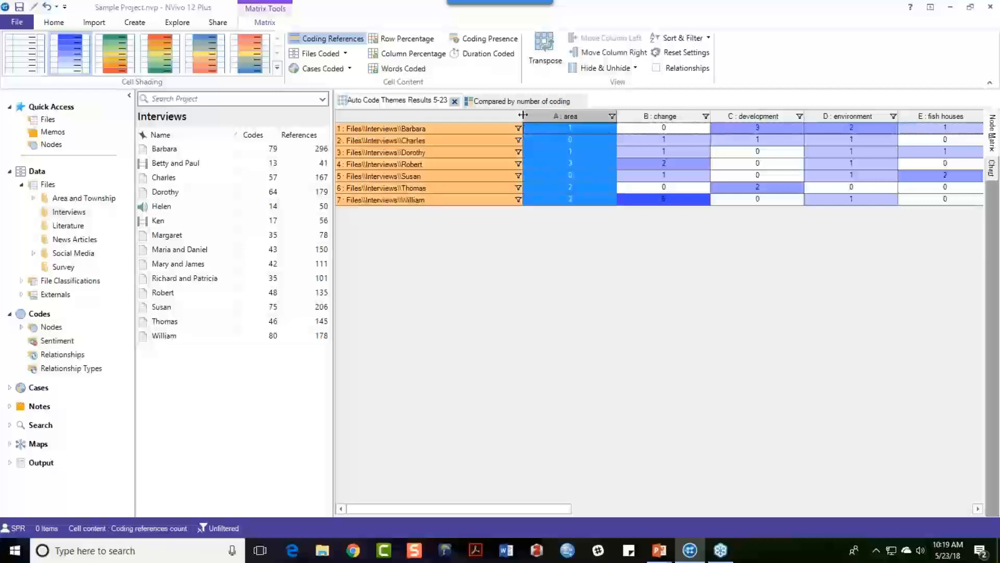
left_click_drag(523, 115, 448, 115)
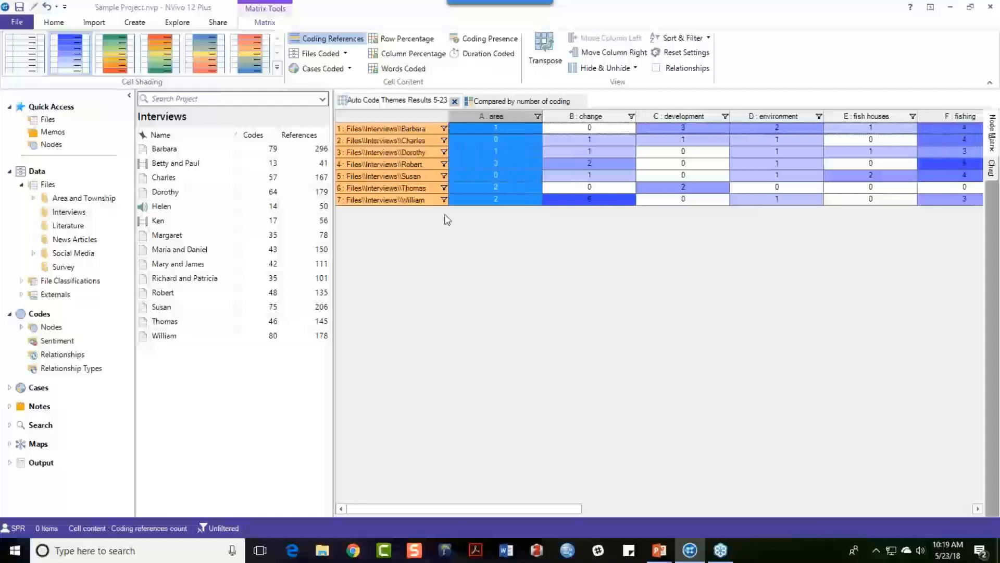
Review the coded references behind the matrix cell for the fourth interview and the area theme, and close that reference view.
left_click(415, 130)
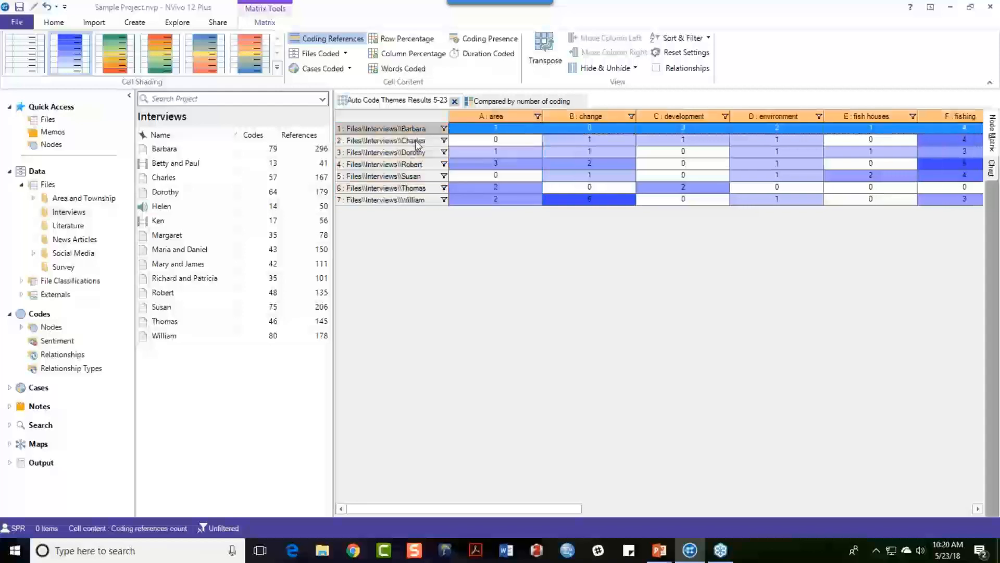
left_click(414, 140)
left_click(416, 153)
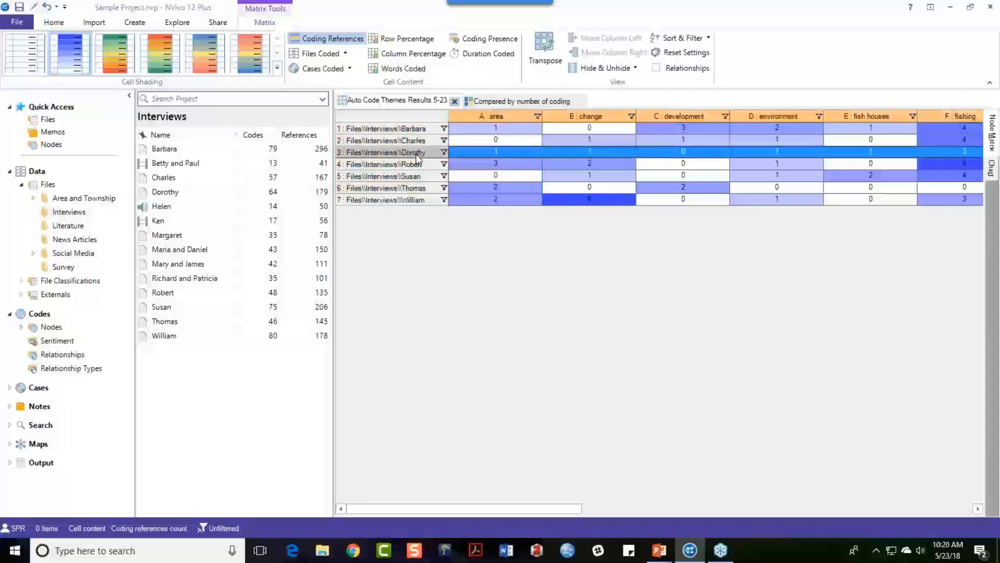
left_click(417, 164)
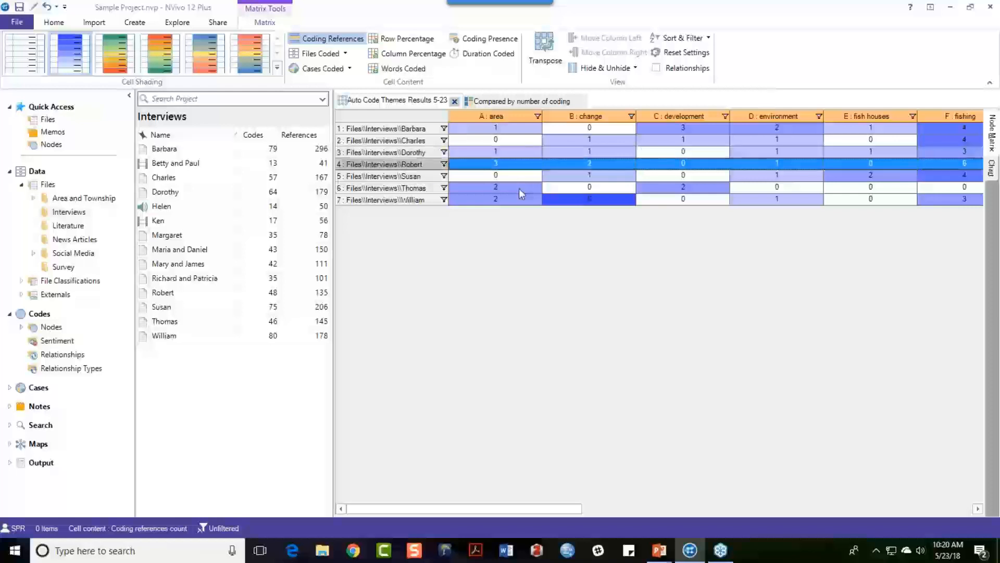
left_click(508, 165)
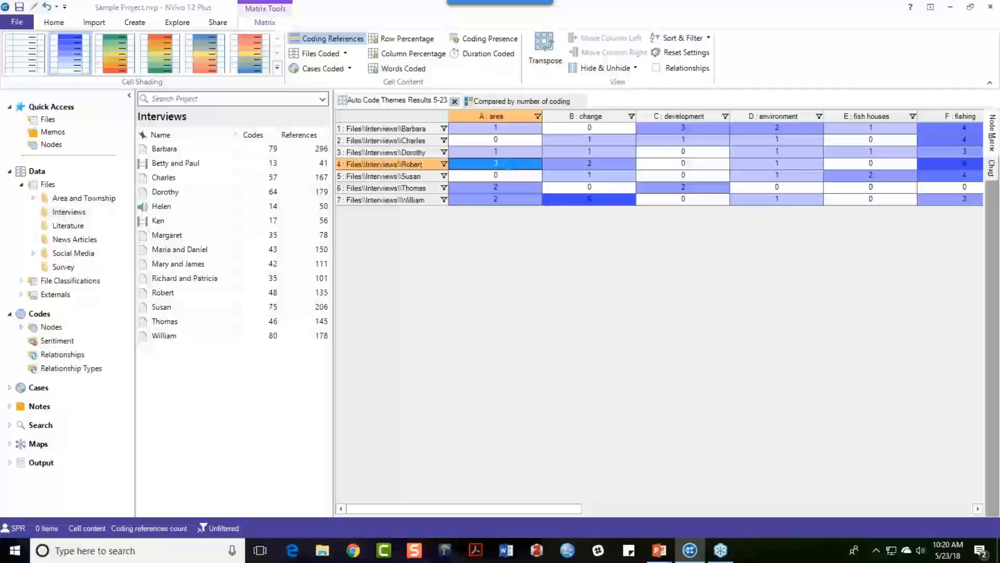
double_click(509, 163)
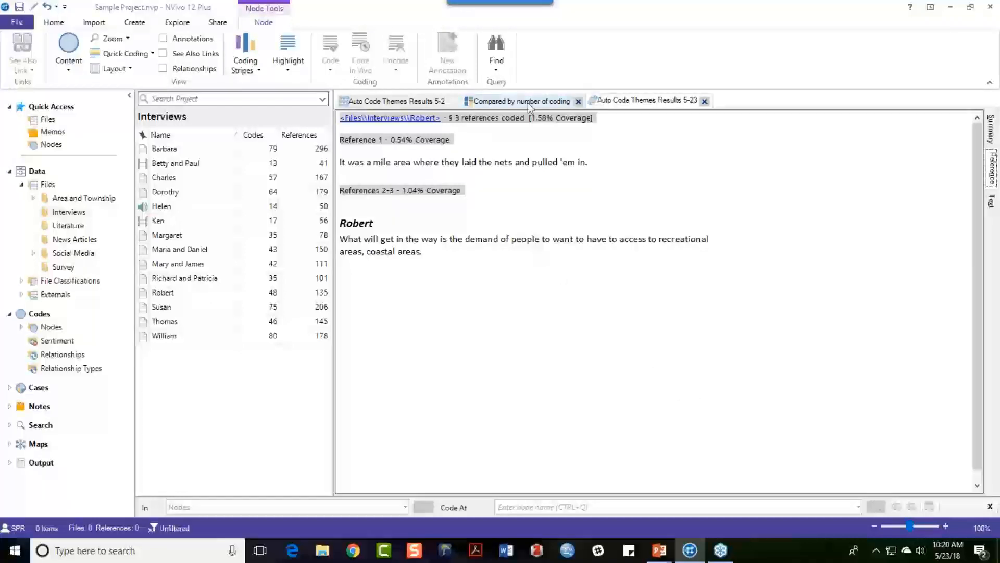
left_click(416, 103)
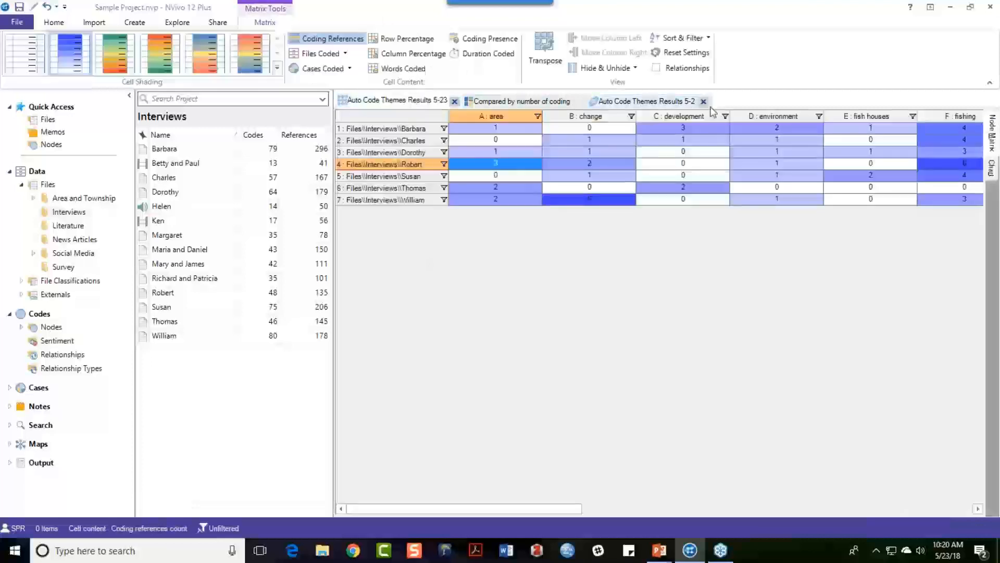
left_click(703, 102)
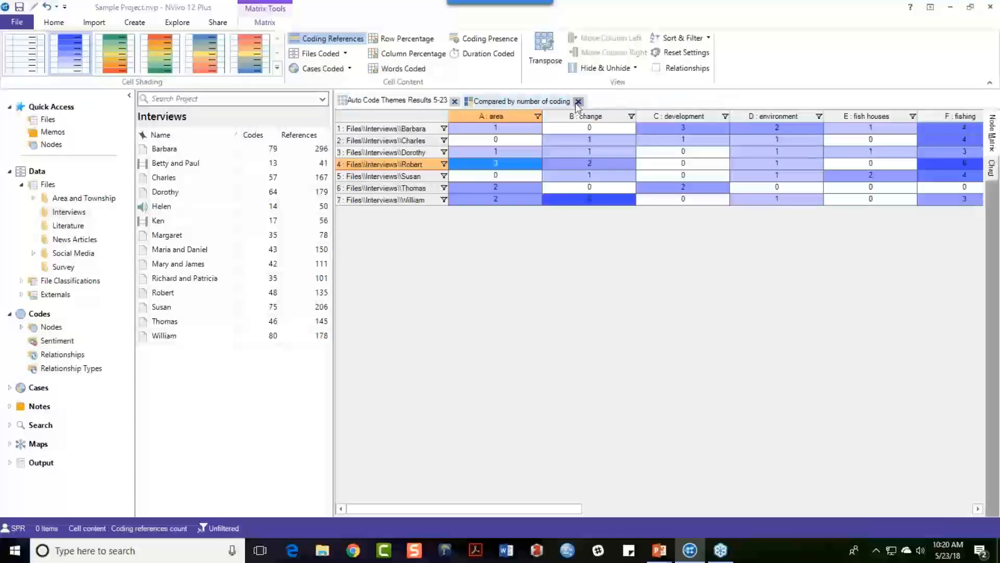
Close the auto code results and list the nodes in the Autocoded themes from selected interviews folder.
left_click(578, 102)
left_click(454, 101)
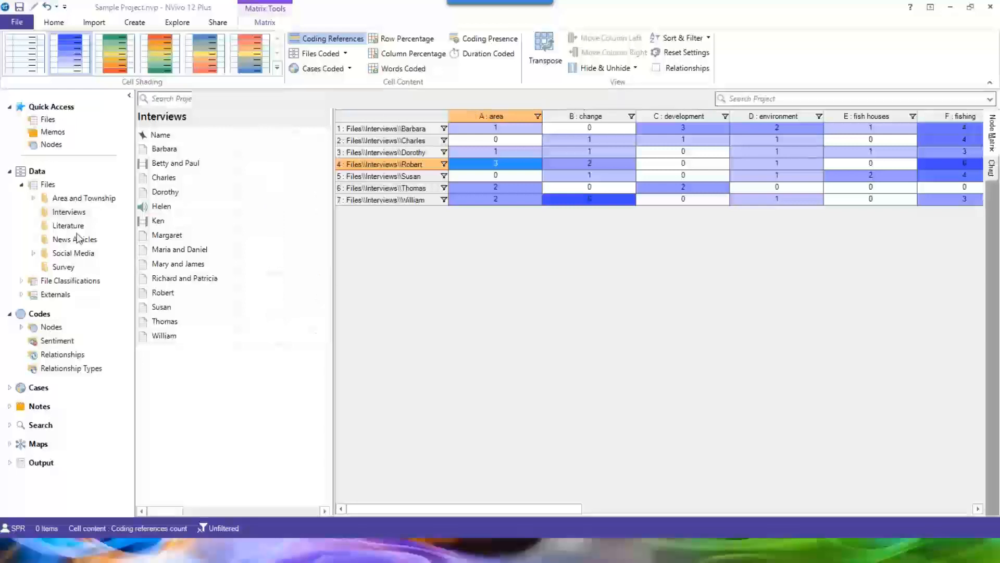
left_click(21, 326)
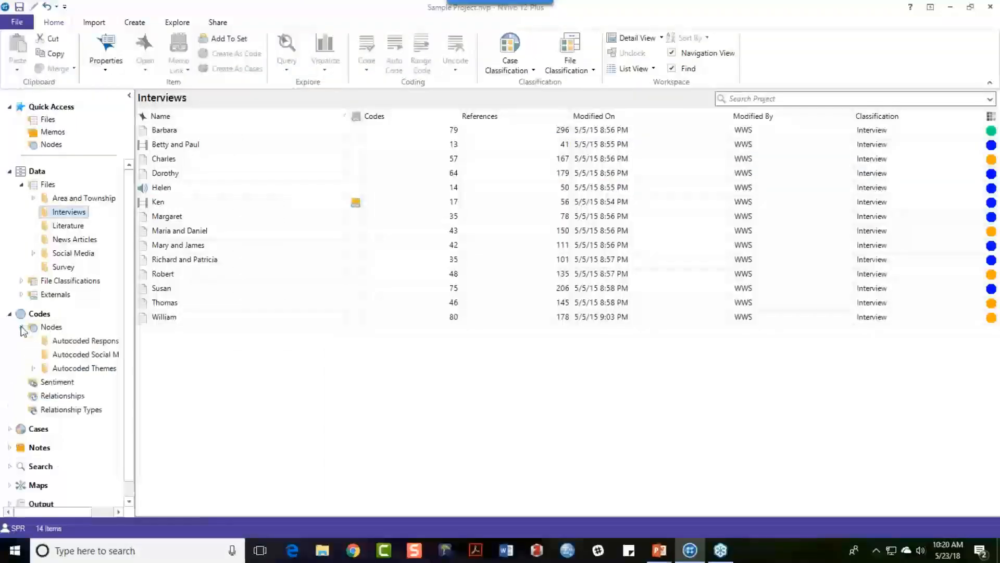
left_click_drag(134, 355, 222, 353)
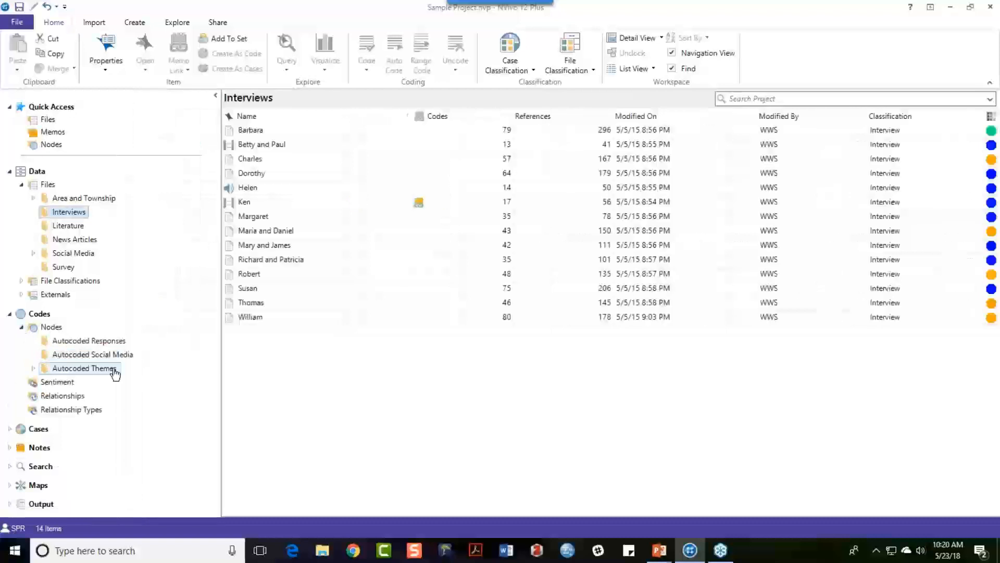
left_click(51, 327)
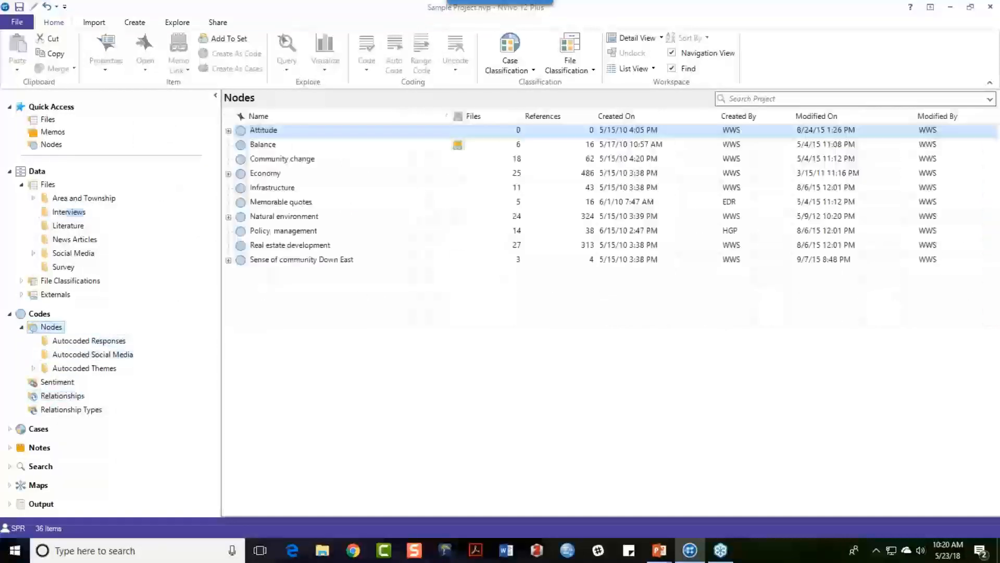
left_click(33, 368)
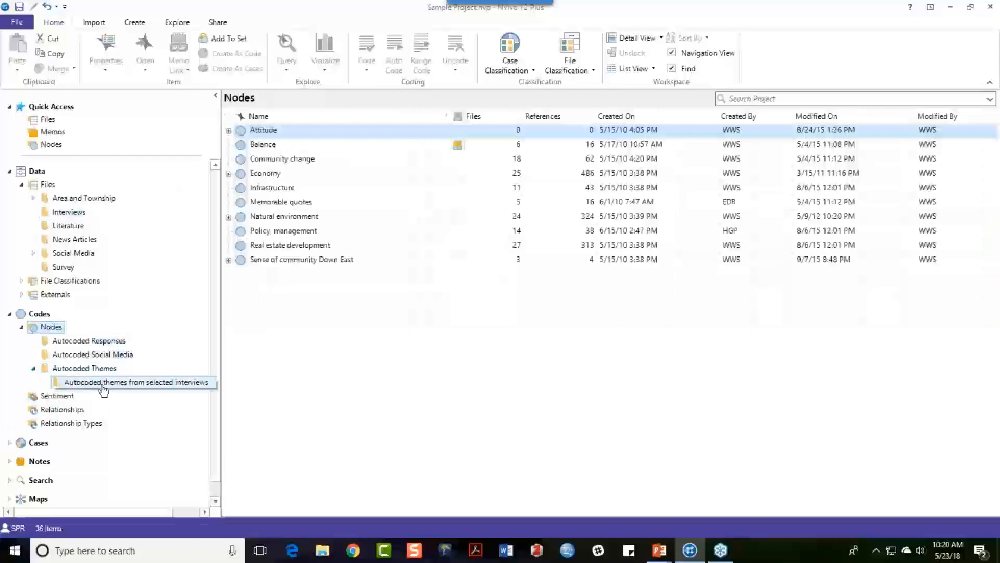
left_click(133, 389)
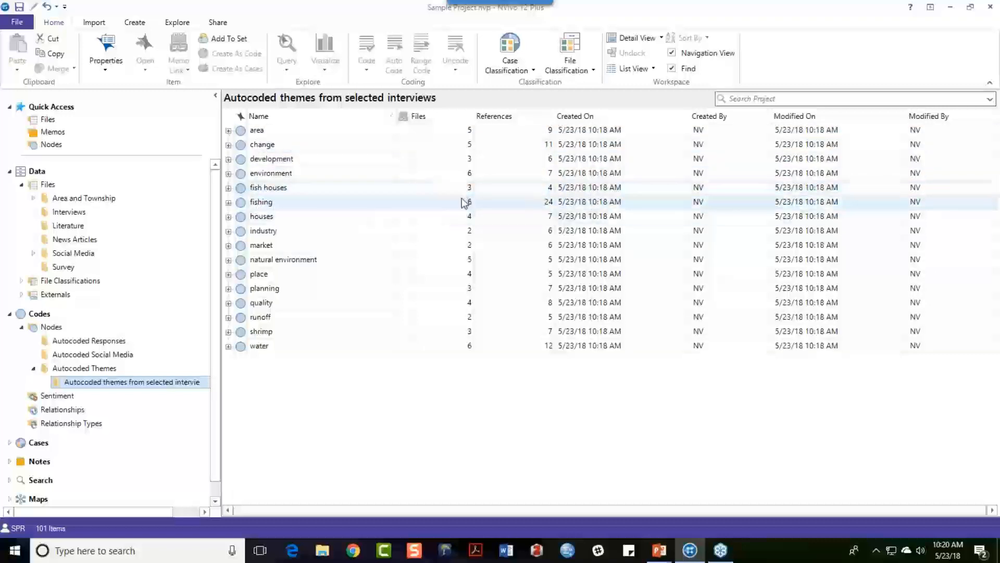
Open the fishing node and uncode the interviewer's question under Community and environmental change from it.
left_click(253, 205)
double_click(254, 205)
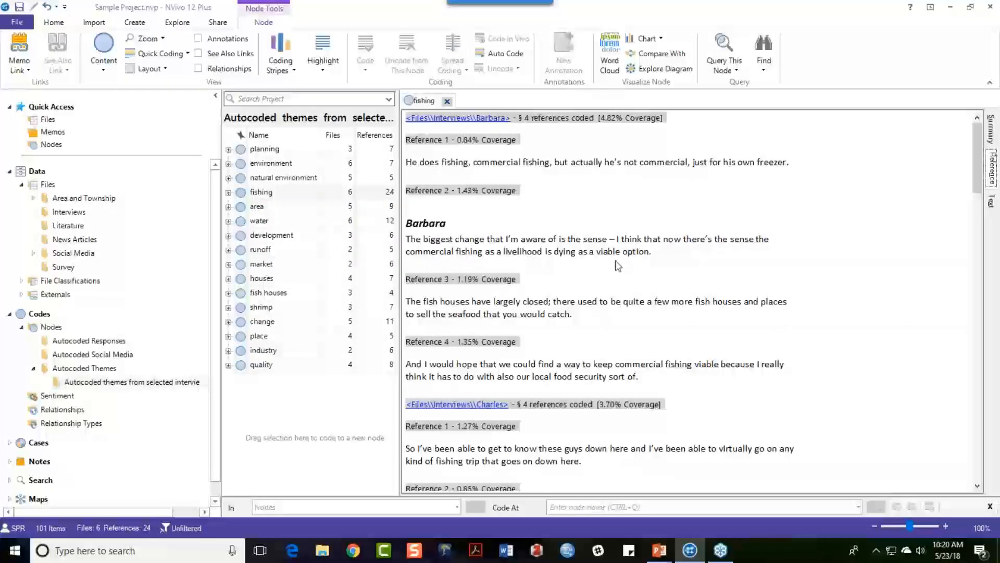
scroll(617, 263, "down", 3)
scroll(616, 263, "down", 2)
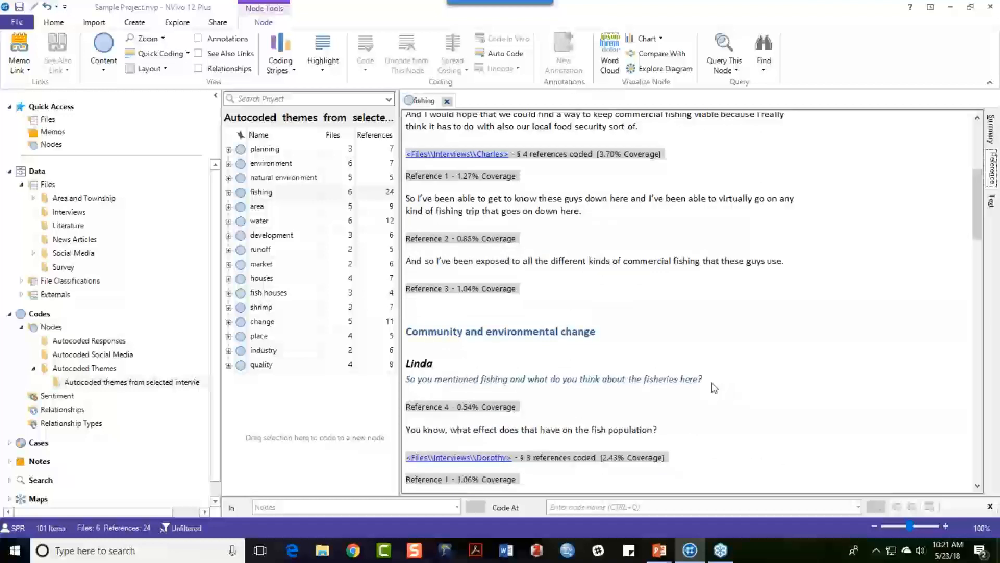
left_click_drag(711, 383, 442, 333)
right_click(447, 329)
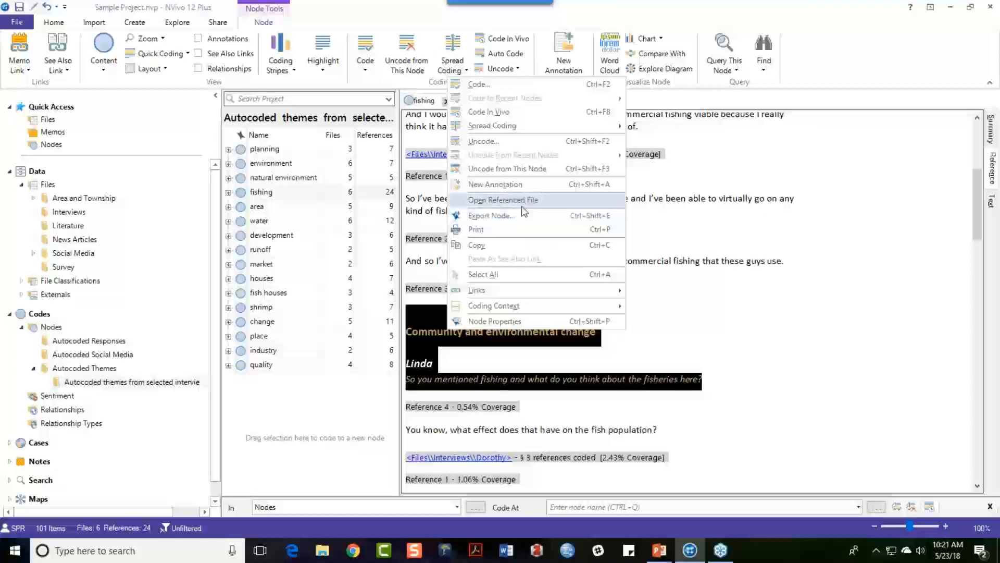
left_click(521, 169)
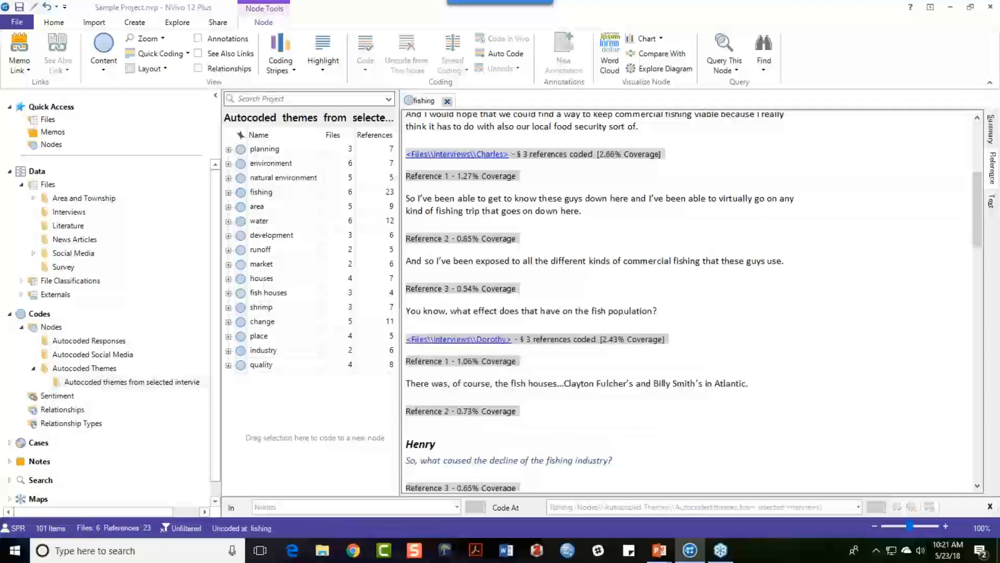
Open the source interview of the first fishing reference and go to its coded passage under Q.4. Community and Environmental Change.
scroll(636, 318, "up", 5)
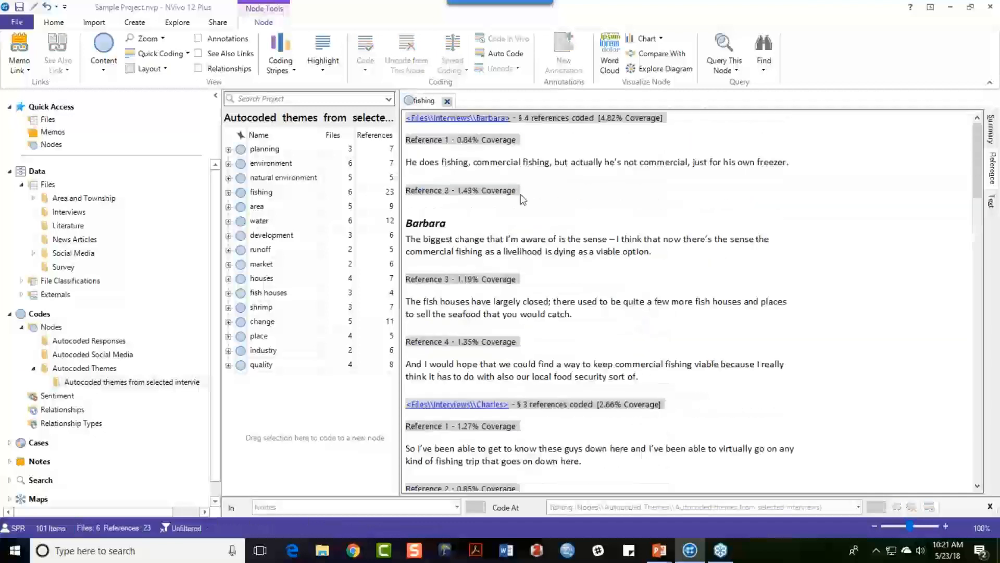
left_click(447, 119)
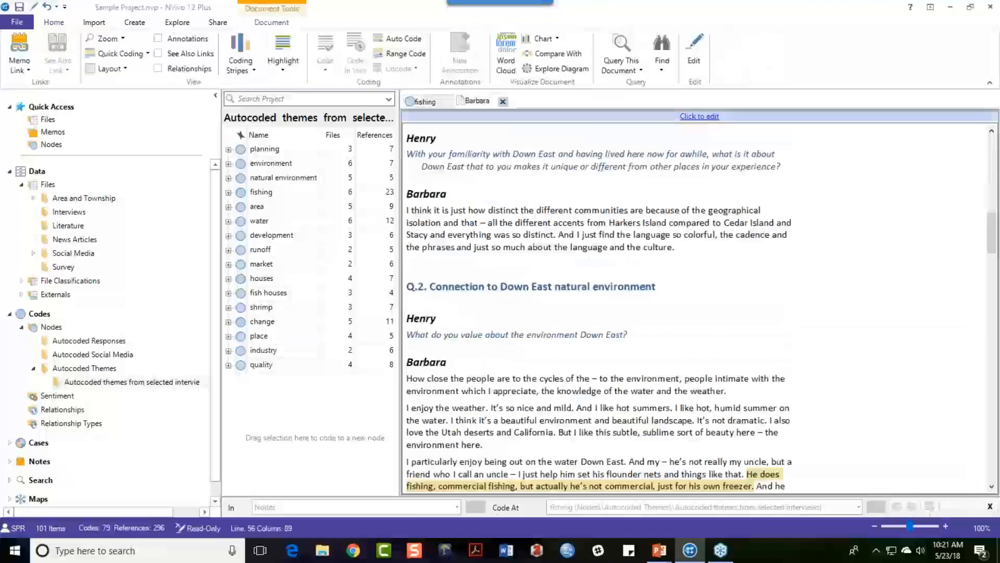
scroll(708, 360, "down", 3)
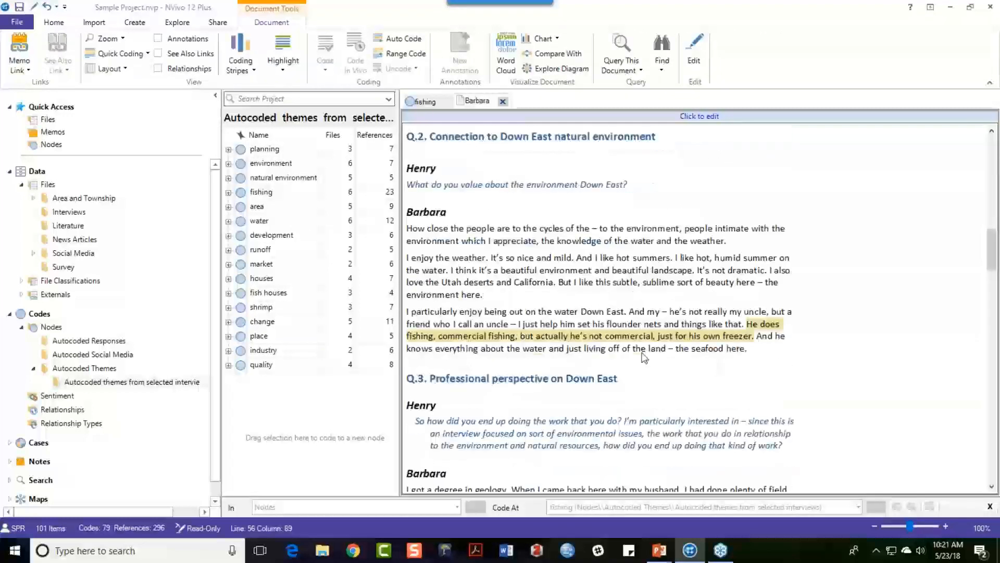
scroll(627, 371, "down", 1)
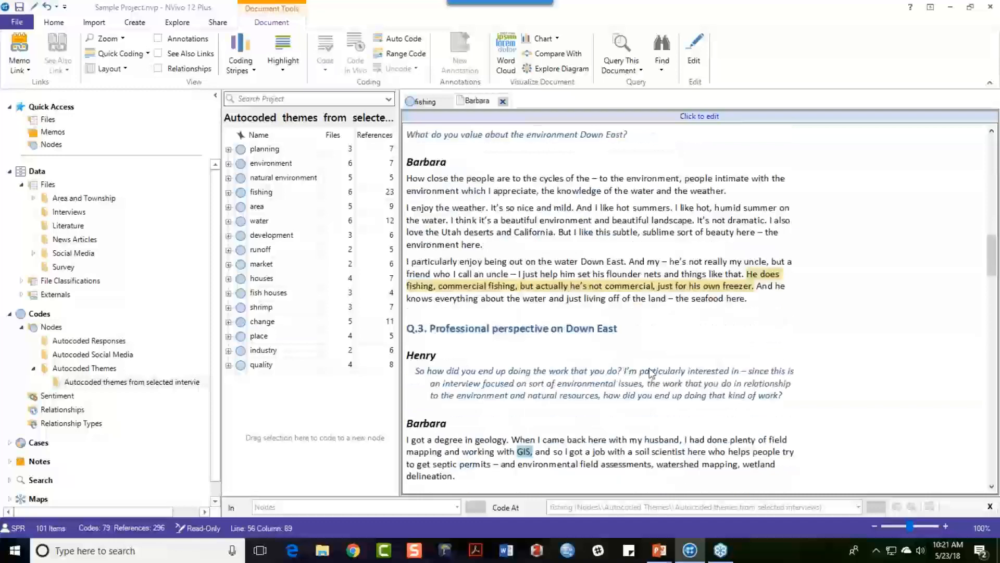
scroll(657, 373, "down", 2)
scroll(657, 373, "down", 10)
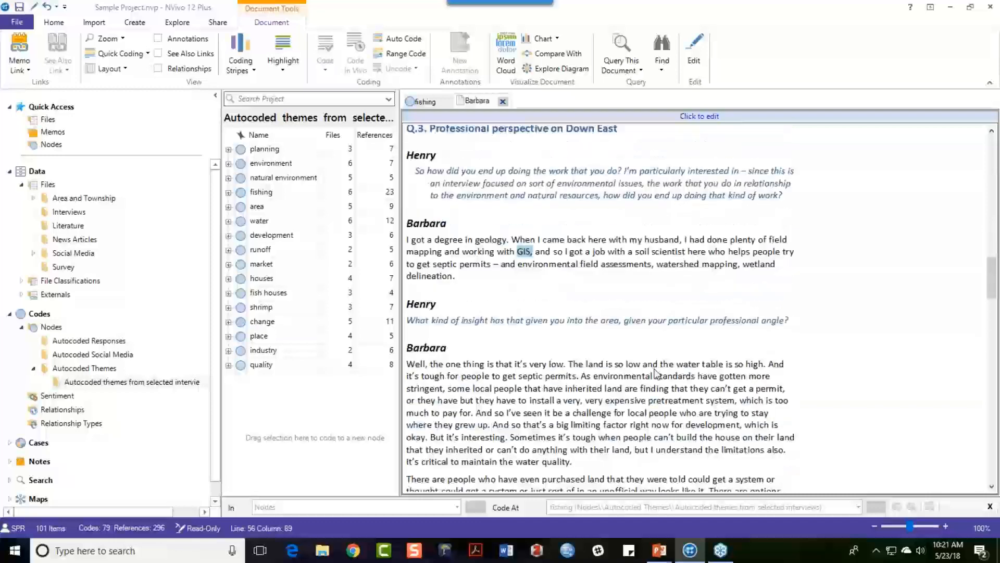
scroll(656, 373, "down", 3)
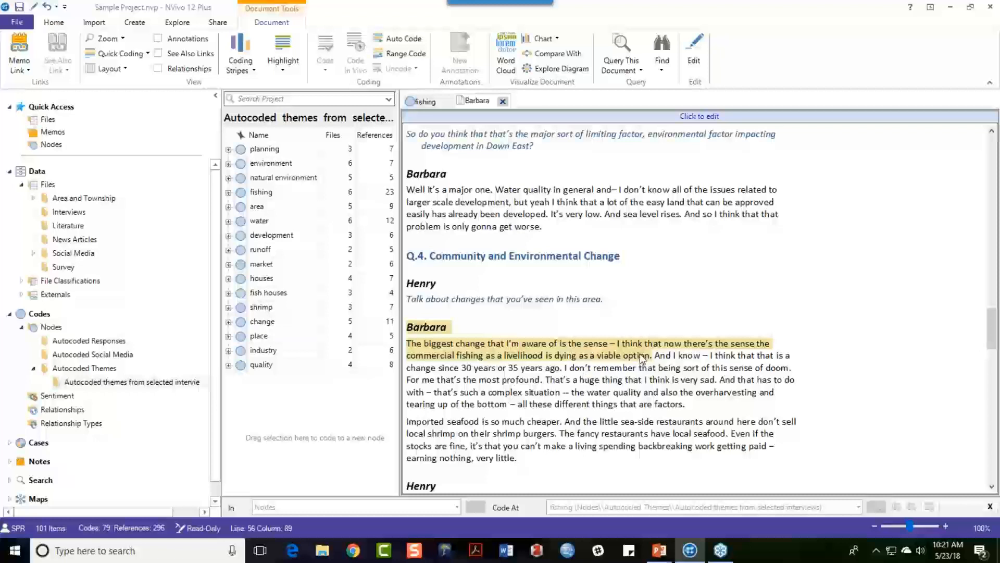
Code the sentence ending "a change since 30 years or 35 years ago" at the fishing node, and close the interview and node views.
left_click_drag(640, 356, 563, 371)
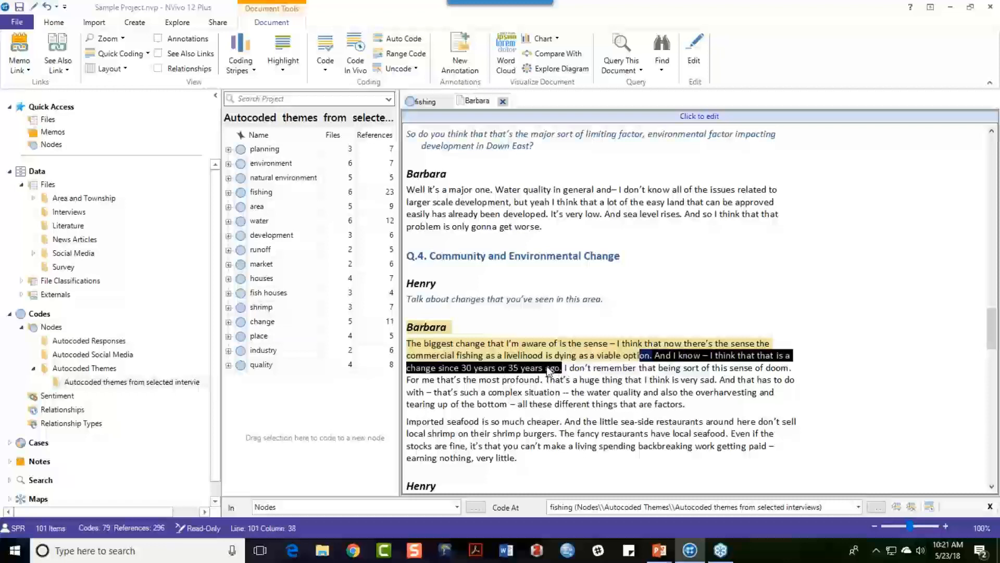
right_click(553, 368)
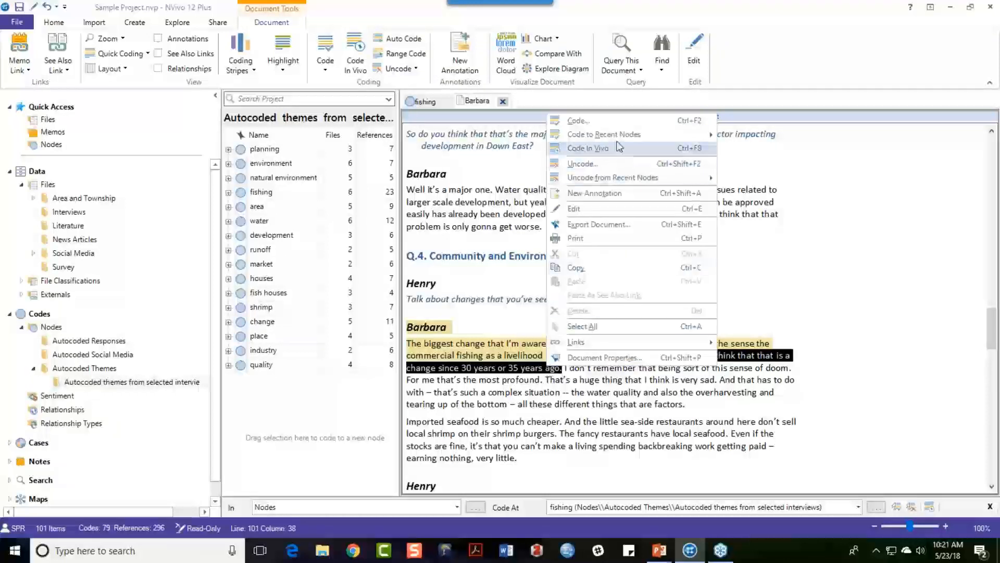
mouse_move(631, 135)
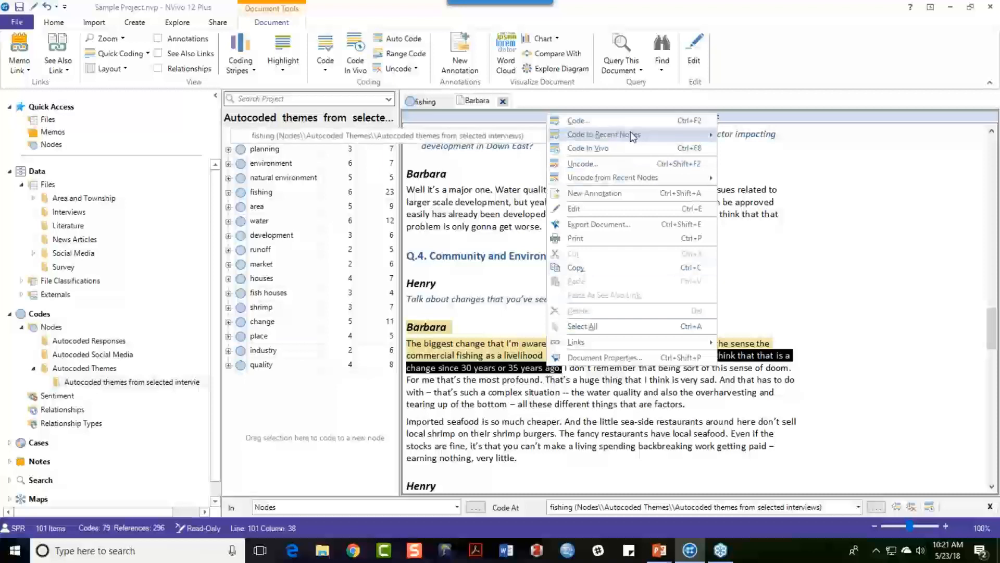
left_click(410, 137)
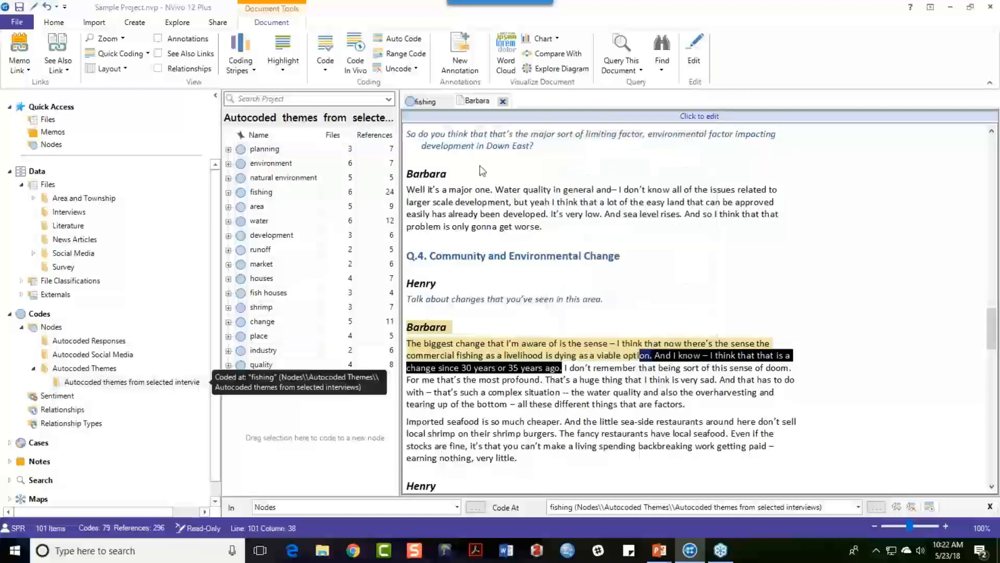
left_click(611, 289)
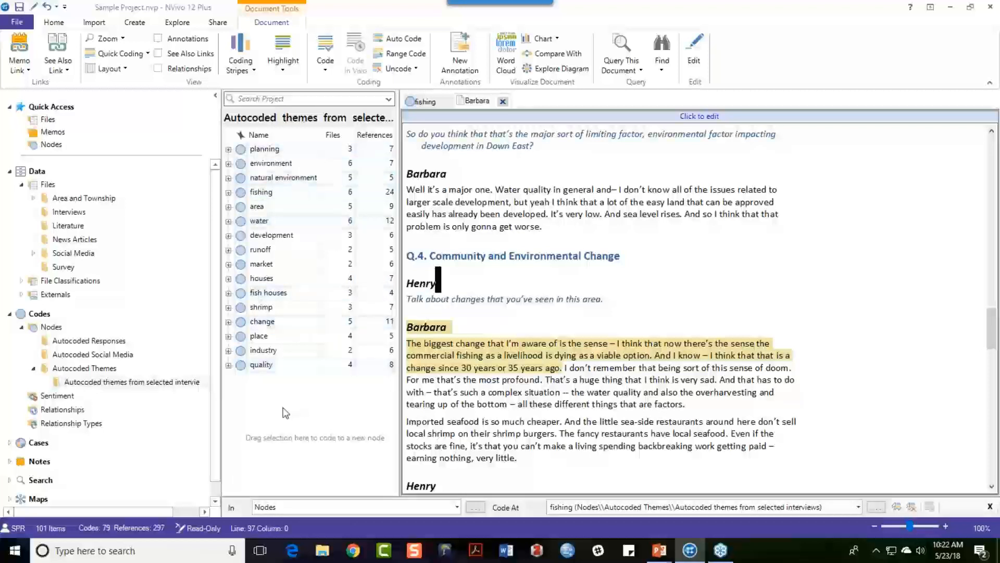
left_click(503, 103)
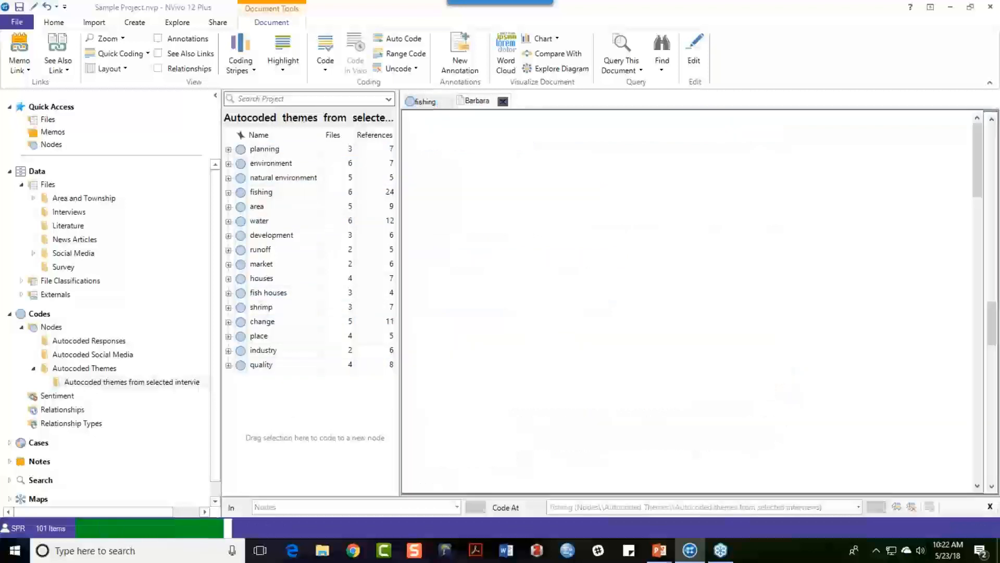
left_click(446, 101)
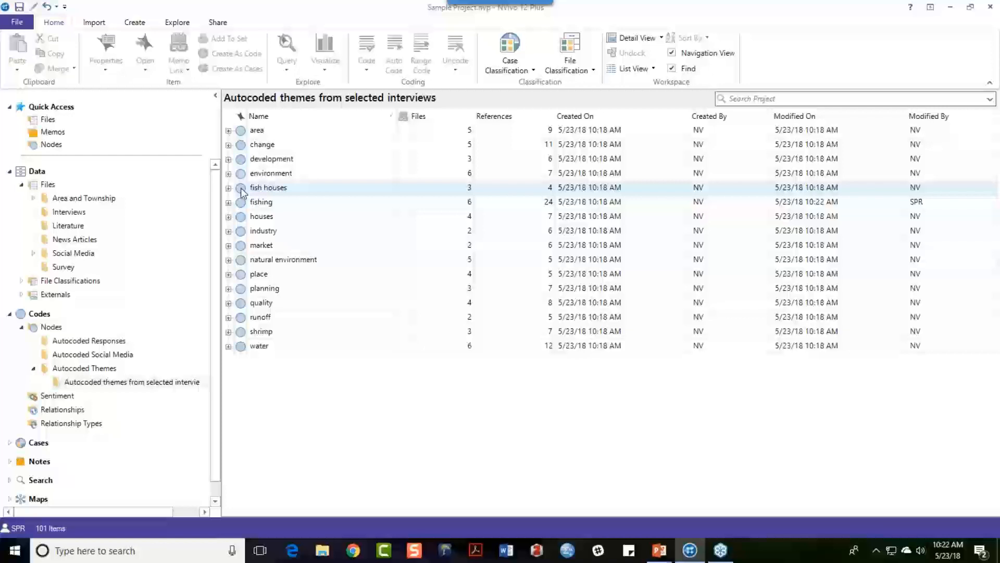
Cut the fish houses node and merge it into the fishing node.
right_click(242, 192)
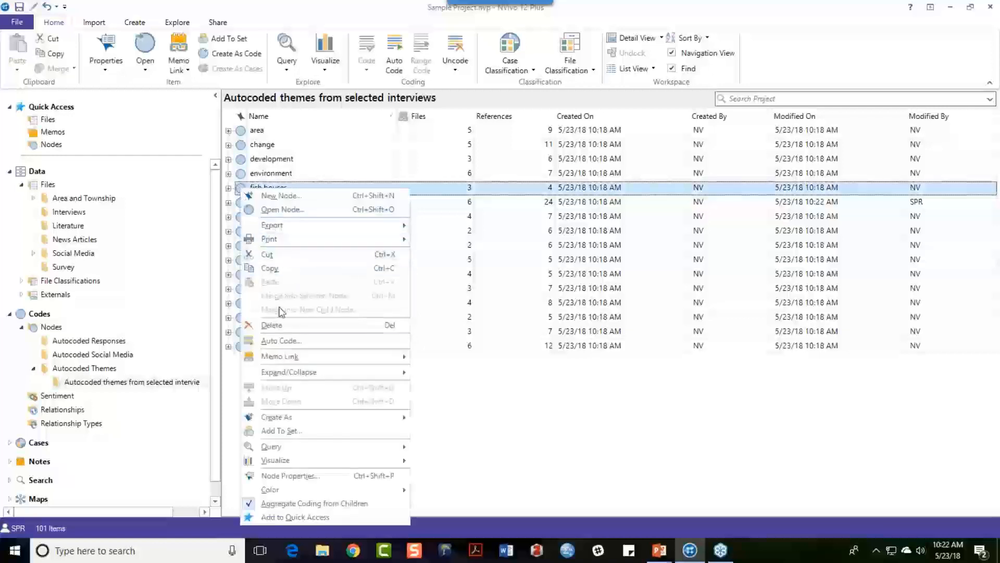
mouse_move(304, 361)
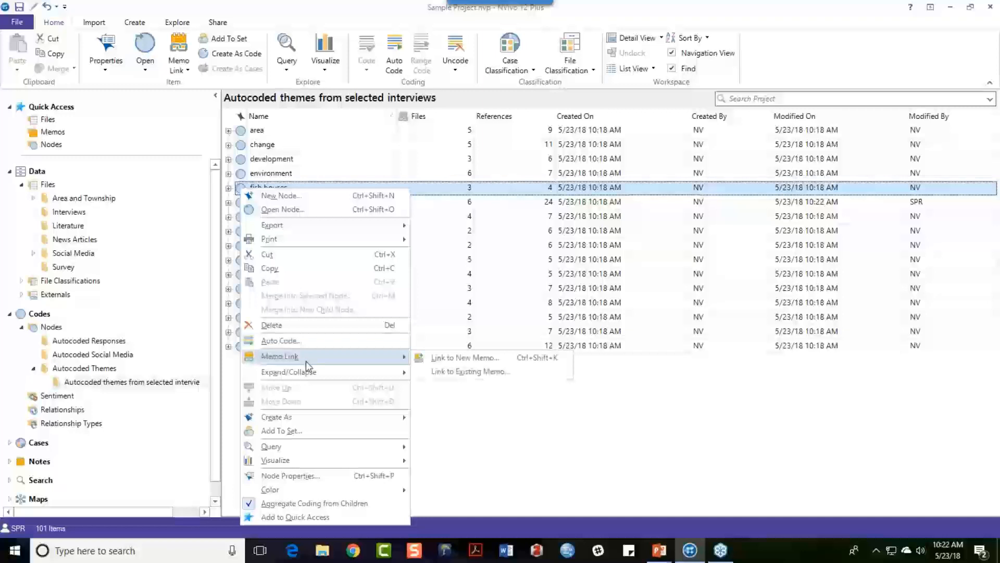
left_click(296, 254)
left_click(267, 204)
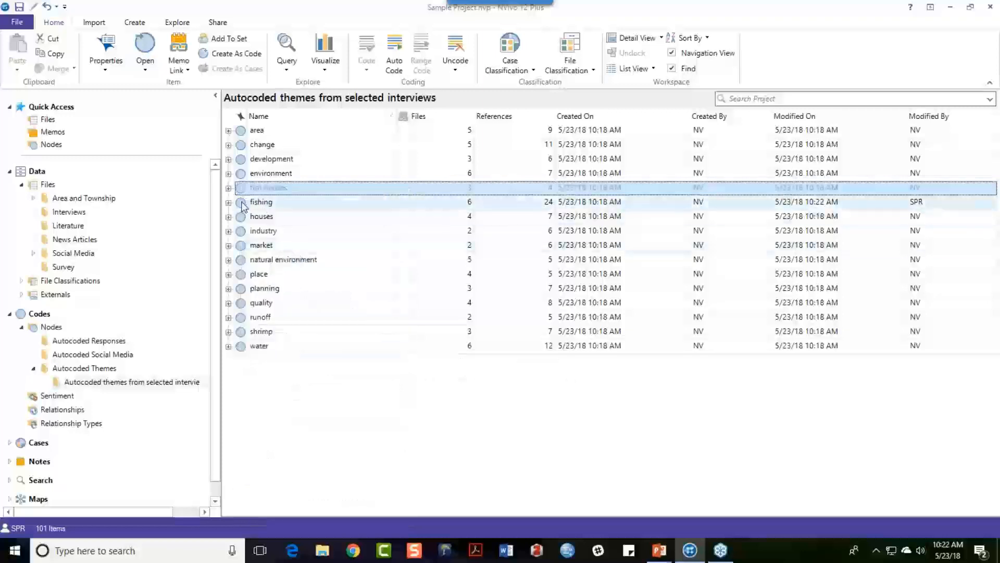
right_click(242, 203)
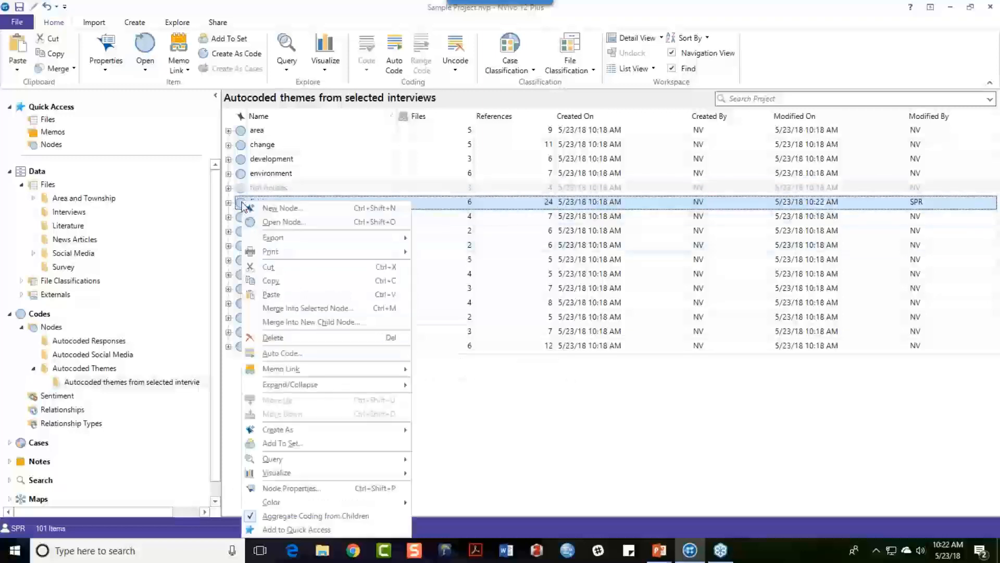
left_click(296, 306)
left_click(575, 302)
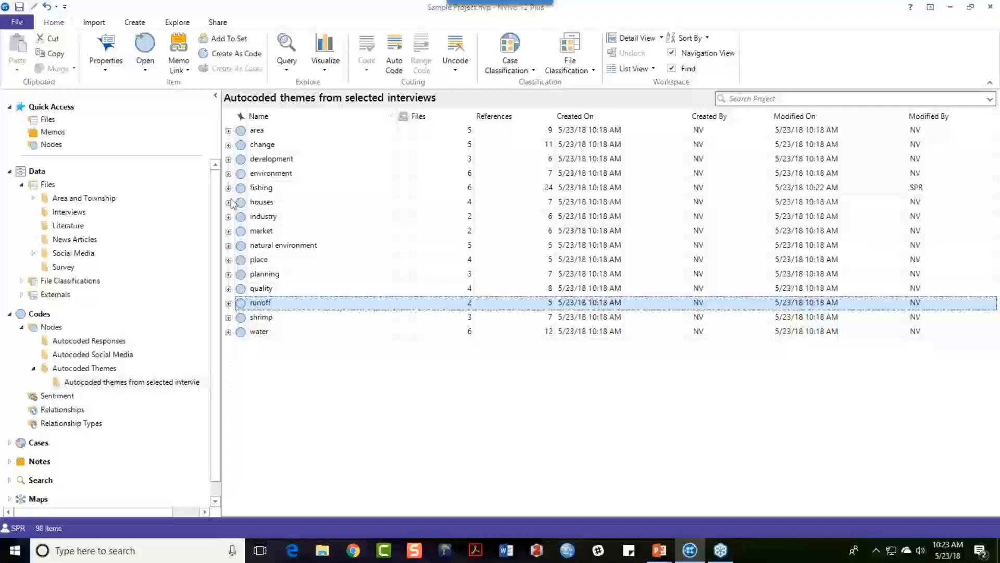
Auto code sentiment by sentences for all theme nodes from area to water.
left_click(239, 131)
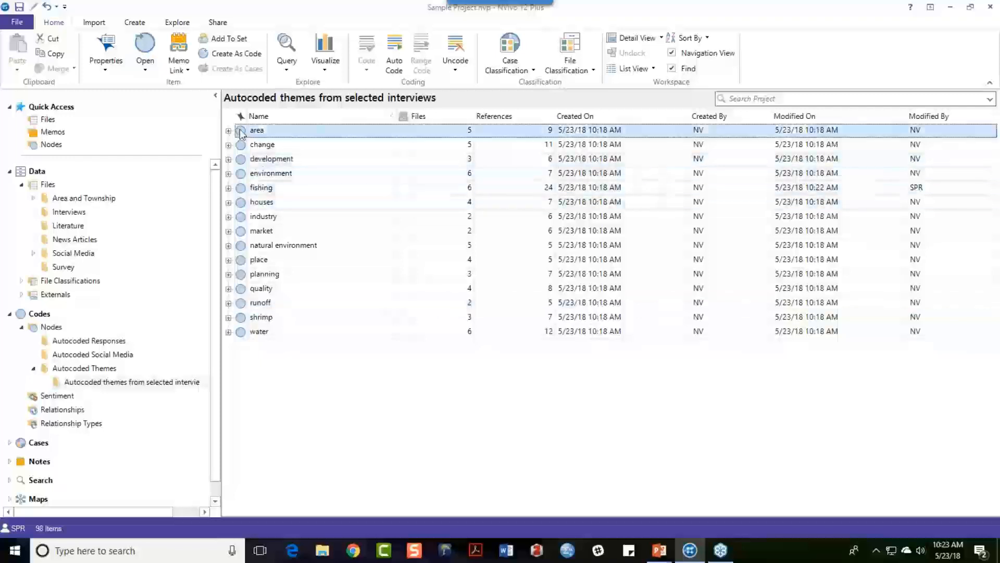
left_click(243, 332, "shift")
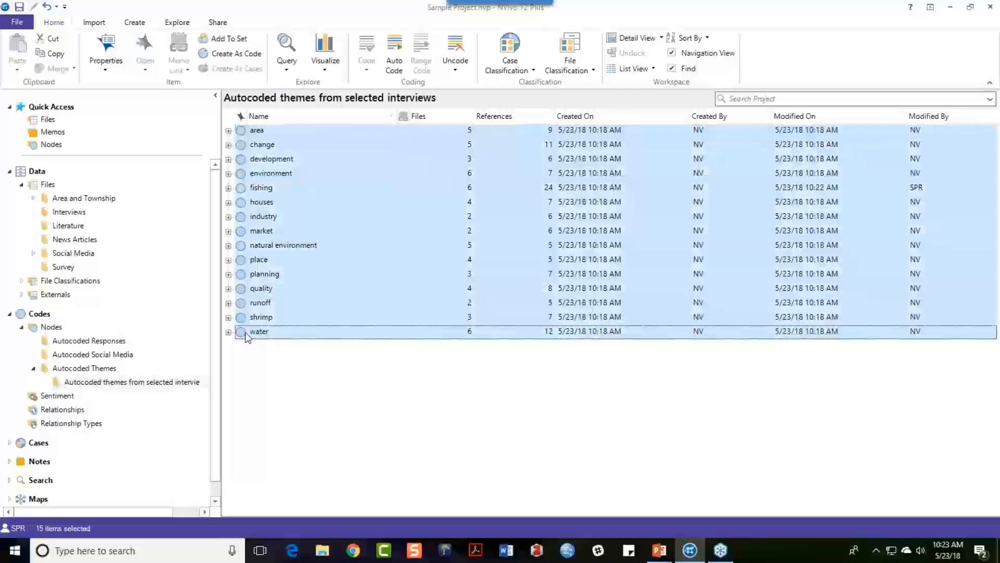
left_click(396, 52)
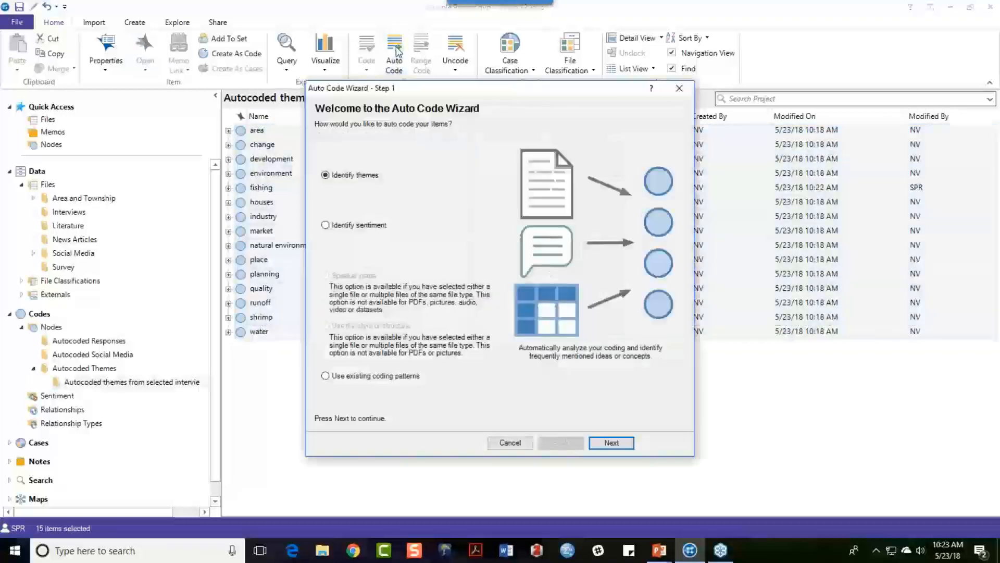
left_click(325, 226)
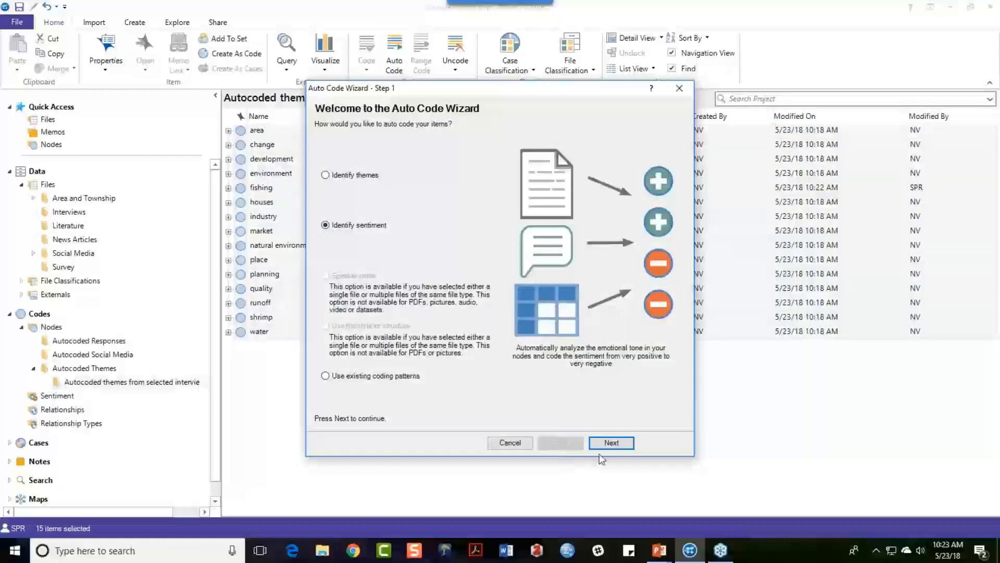
left_click(611, 443)
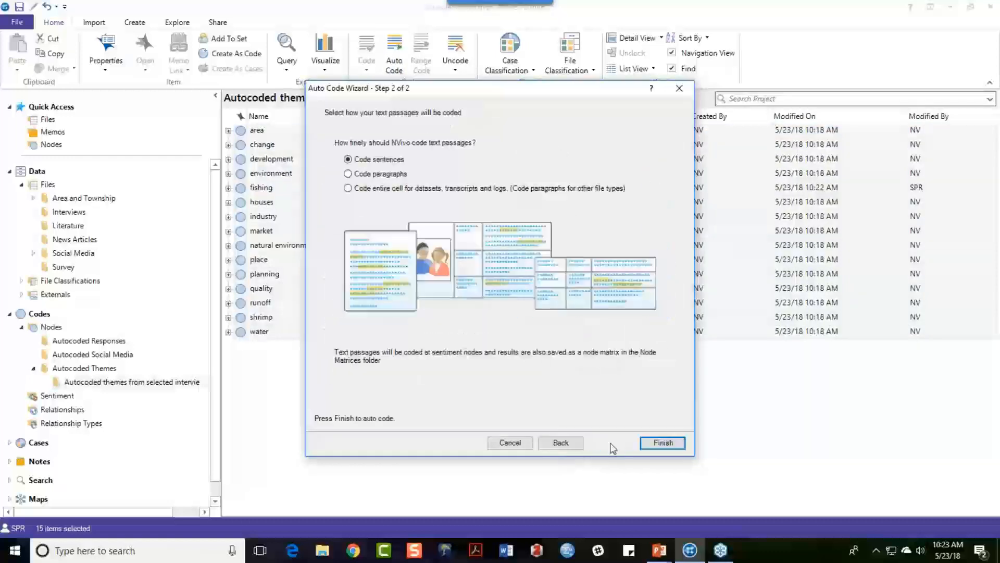
left_click(663, 442)
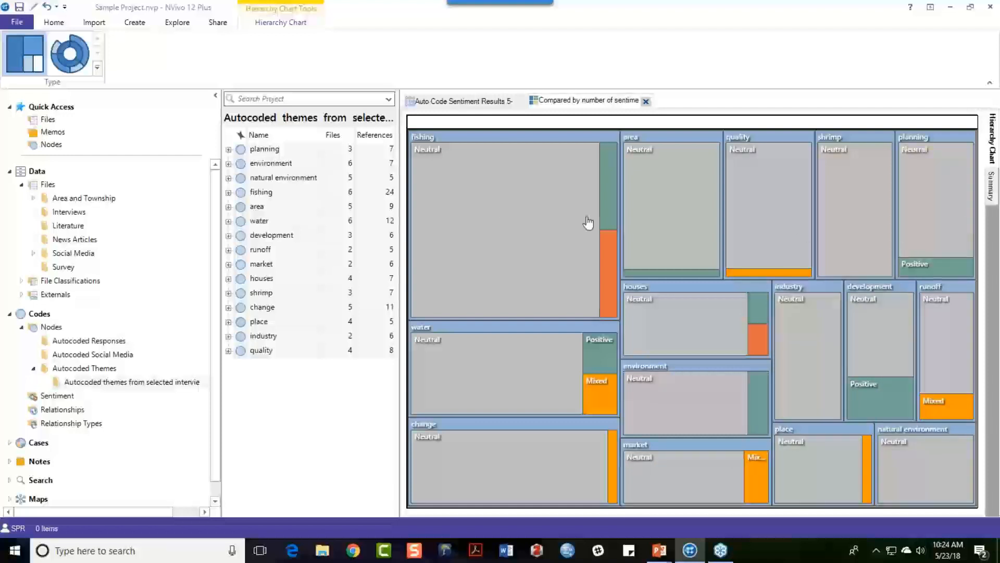
mouse_move(491, 210)
mouse_move(575, 202)
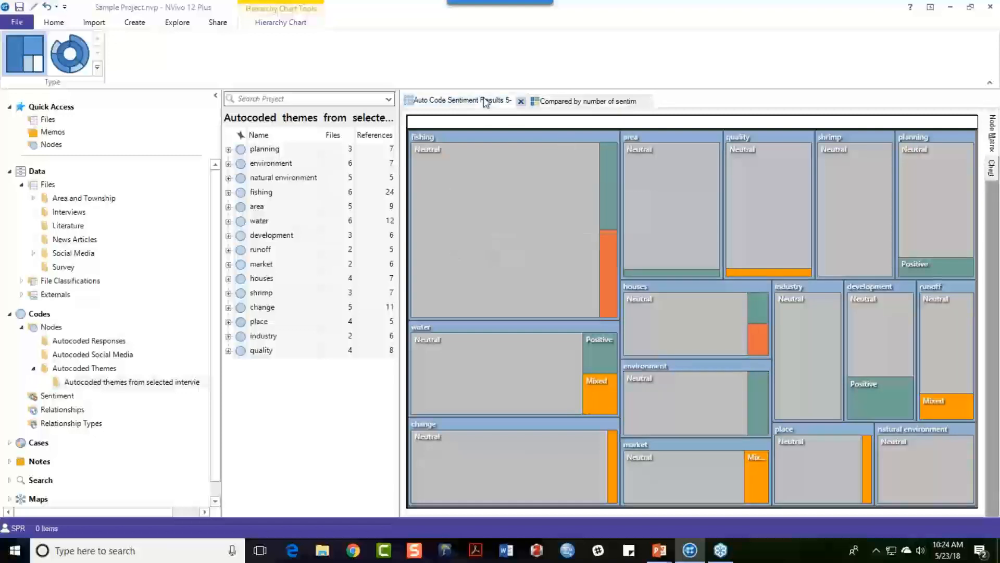
Review the sentiment results matrix and the references behind the Very positive cell in row 3, and close all result views.
left_click(508, 101)
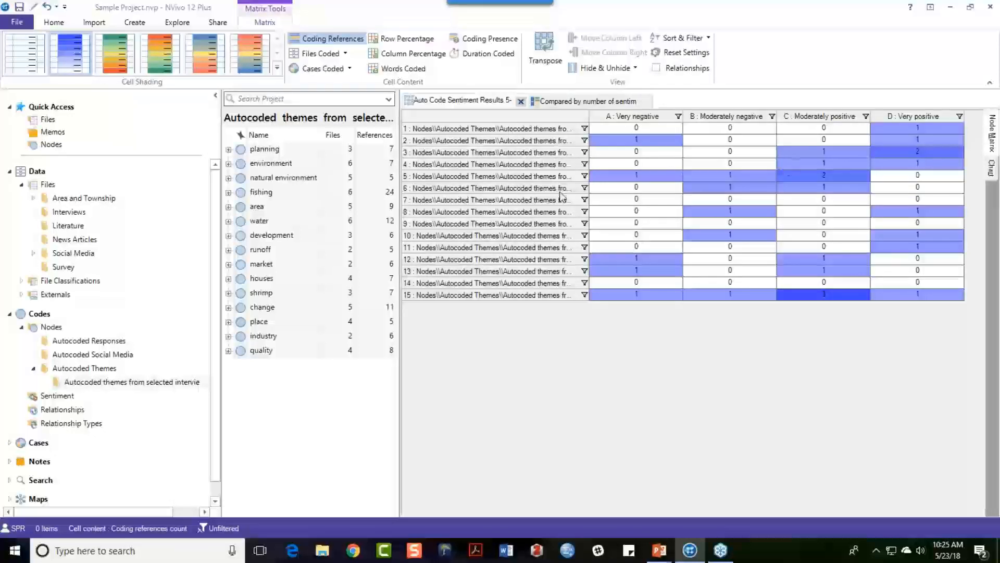
left_click(904, 150)
double_click(904, 151)
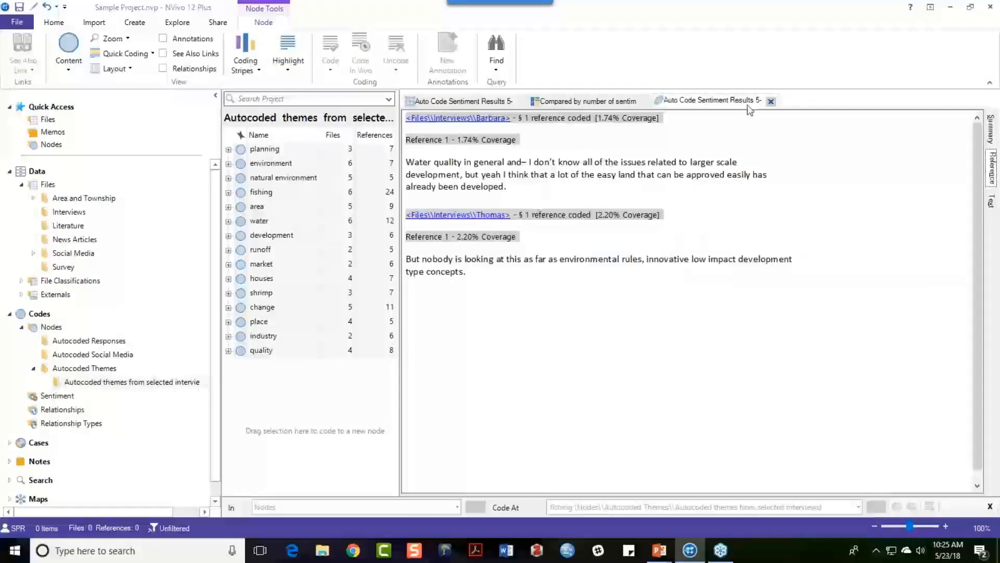
left_click(771, 101)
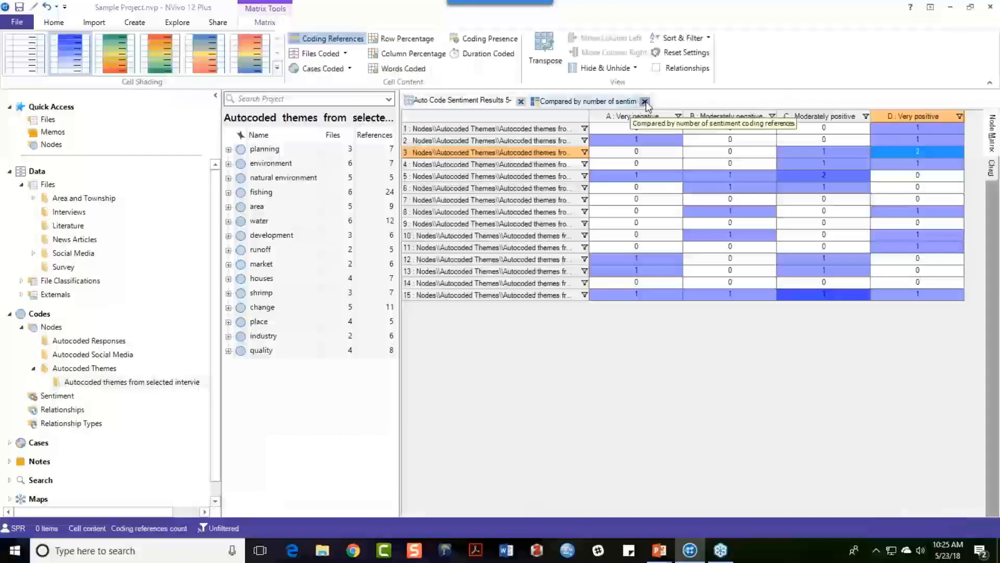
left_click(645, 102)
left_click(521, 101)
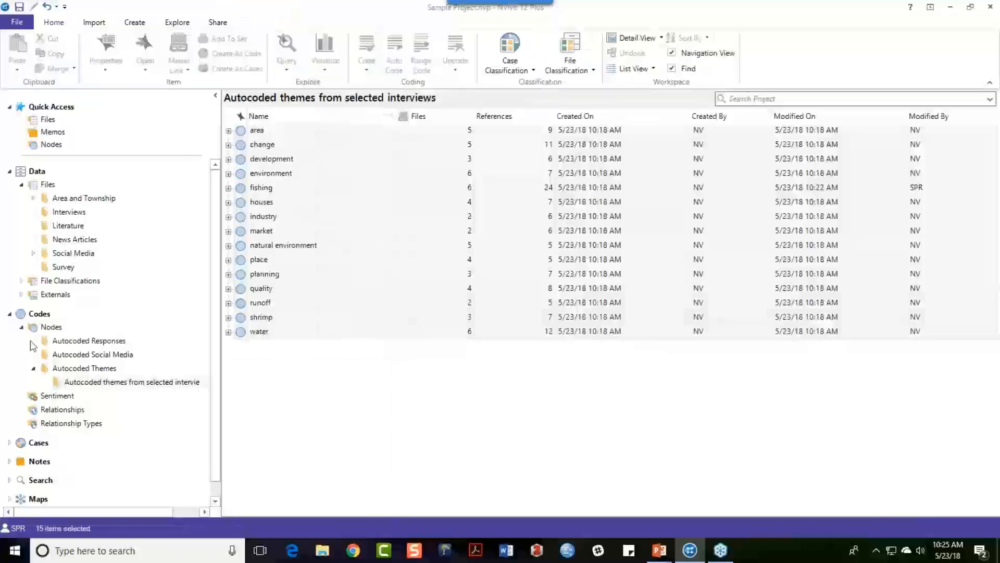
Open the Very positive node under Positive in the Sentiment codes to review its coded references.
left_click(35, 398)
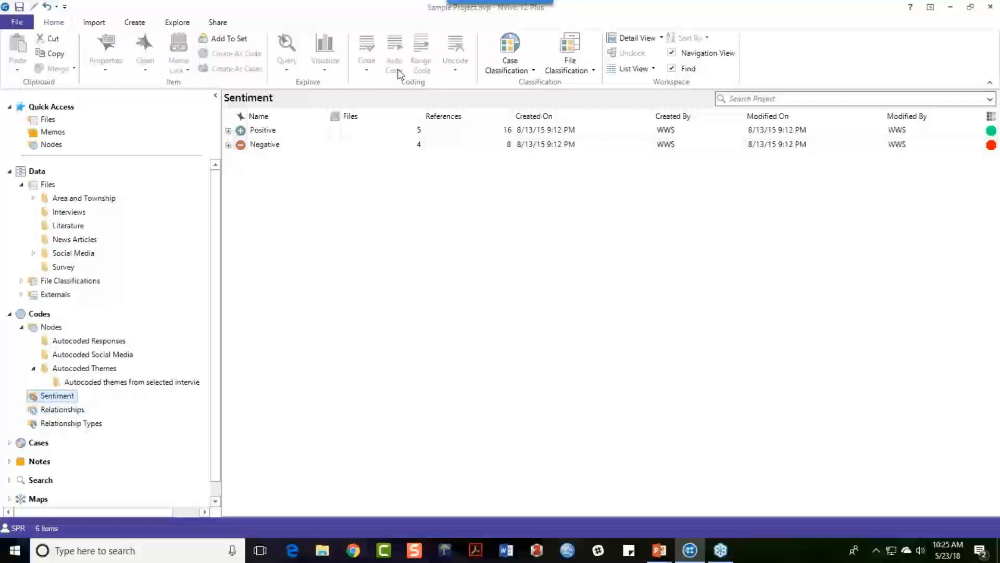
left_click(229, 131)
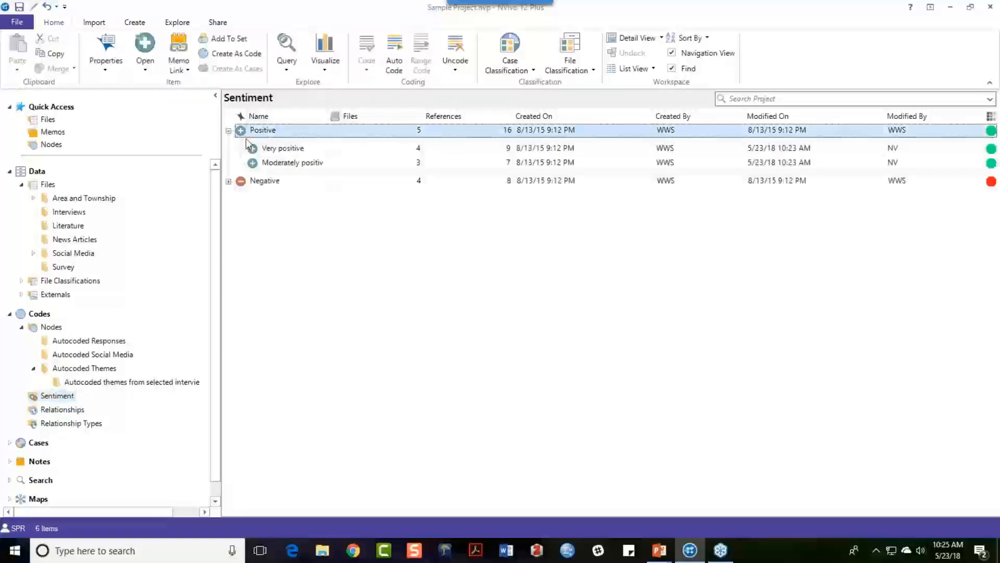
left_click(281, 148)
double_click(283, 148)
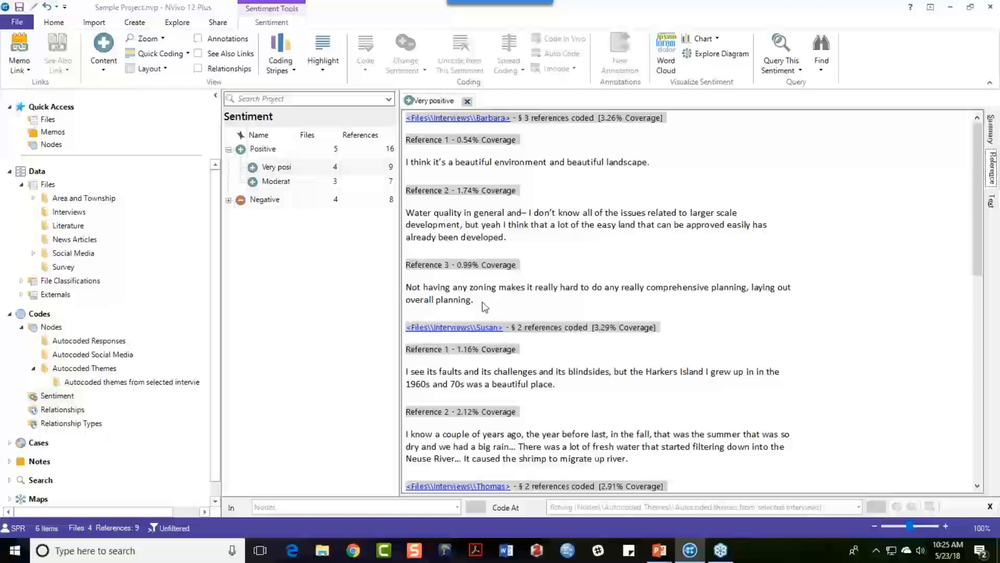
Change the sentiment of the passage starting "Not having any zoning makes it really hard" to Moderately Negative, and close the Very positive node.
left_click_drag(487, 299, 406, 288)
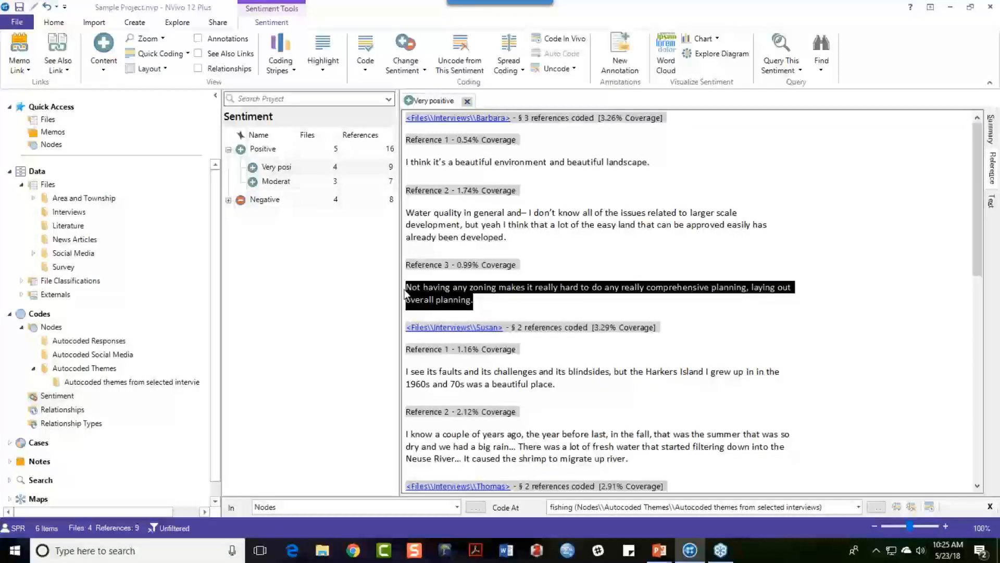
left_click(423, 70)
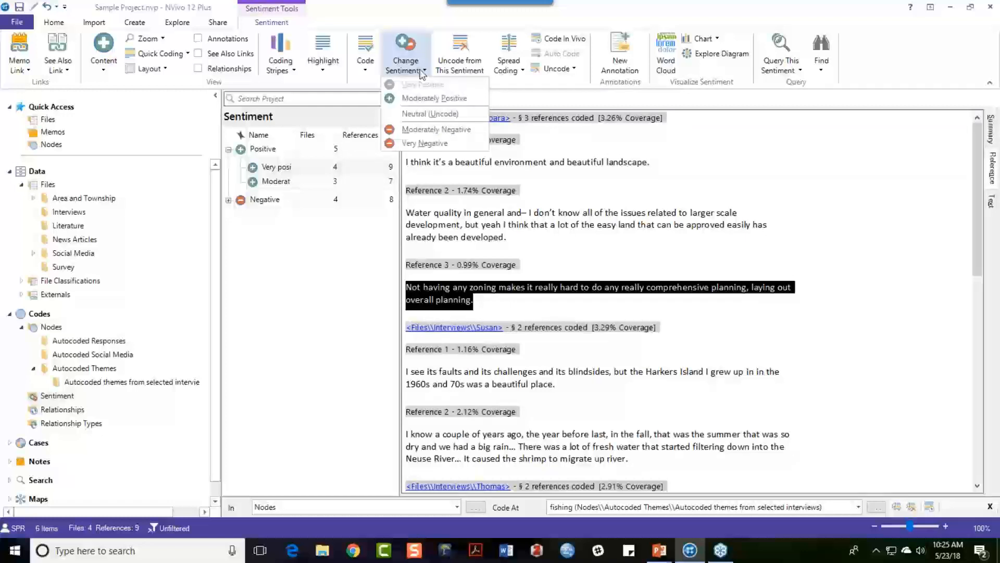
left_click(438, 129)
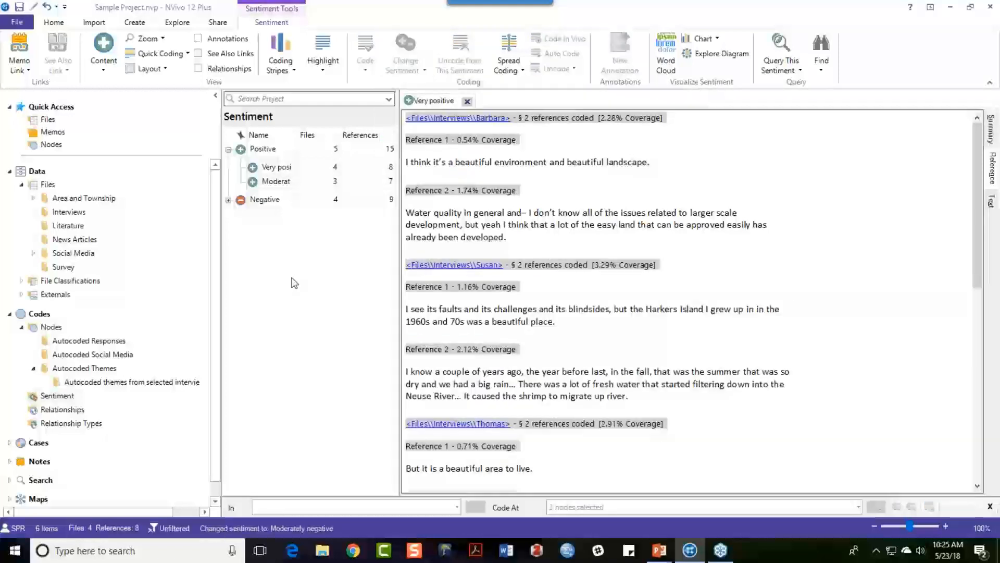
left_click(467, 102)
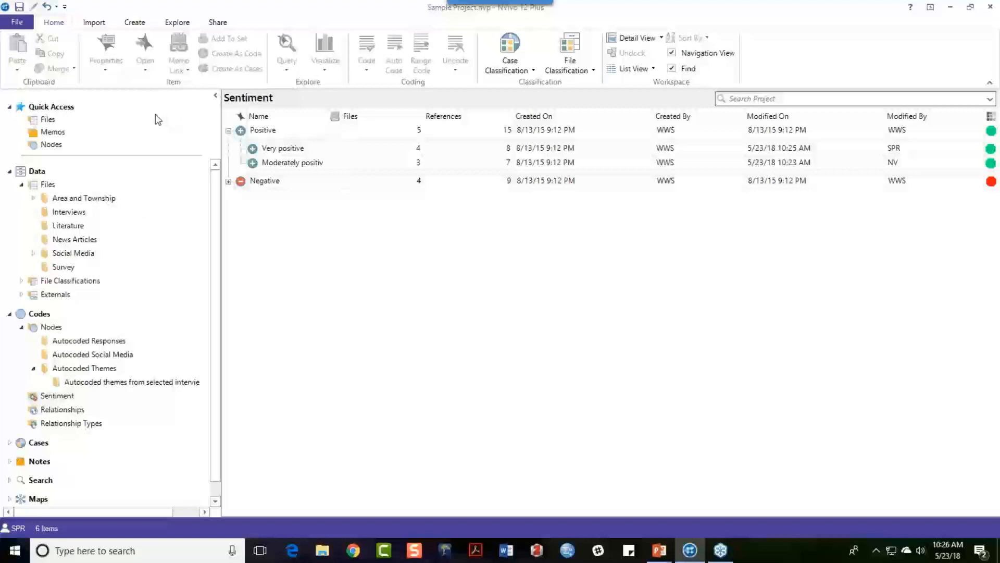
Start auto coding the last four files in the Interviews folder using existing coding patterns.
left_click(67, 211)
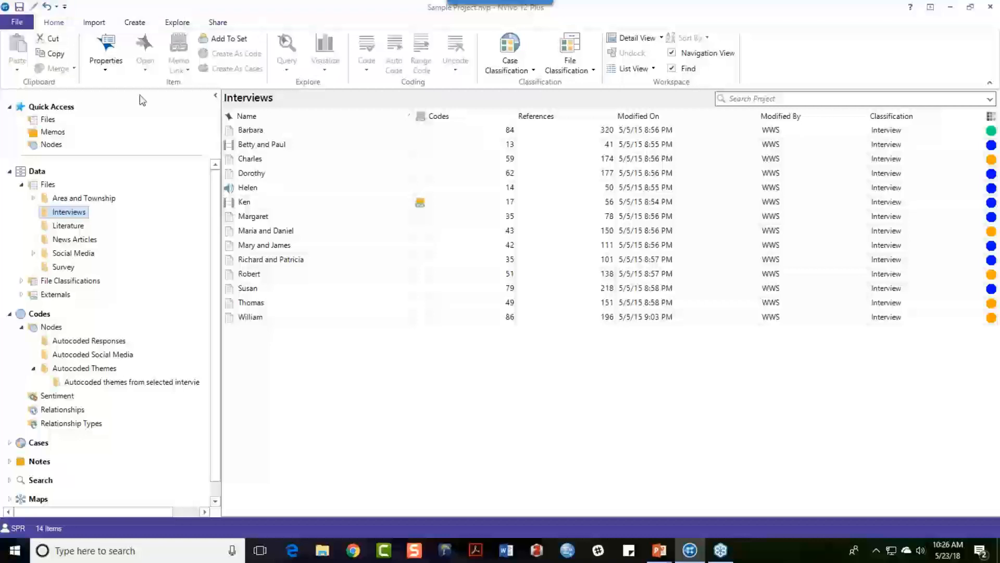
left_click(264, 133)
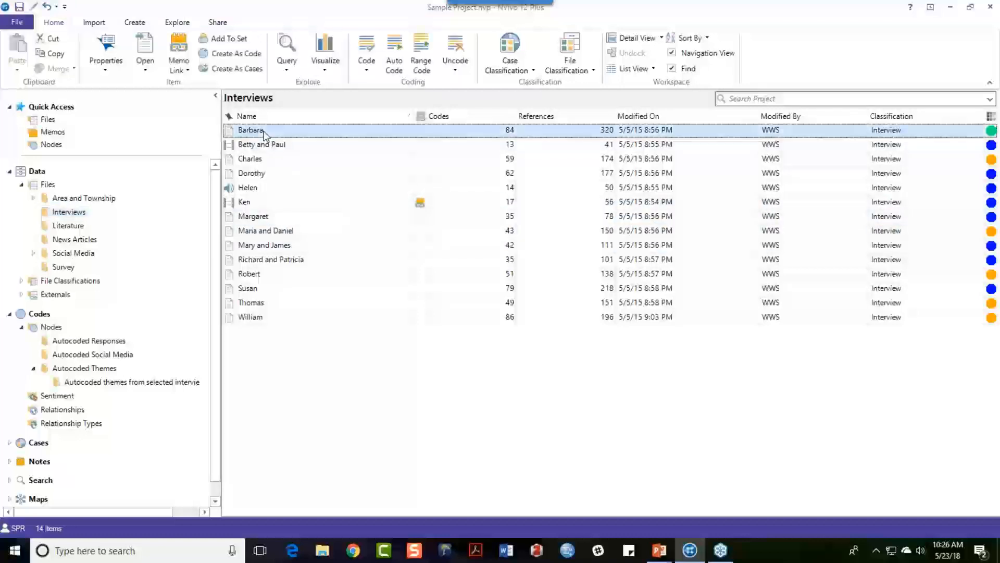
left_click(264, 276)
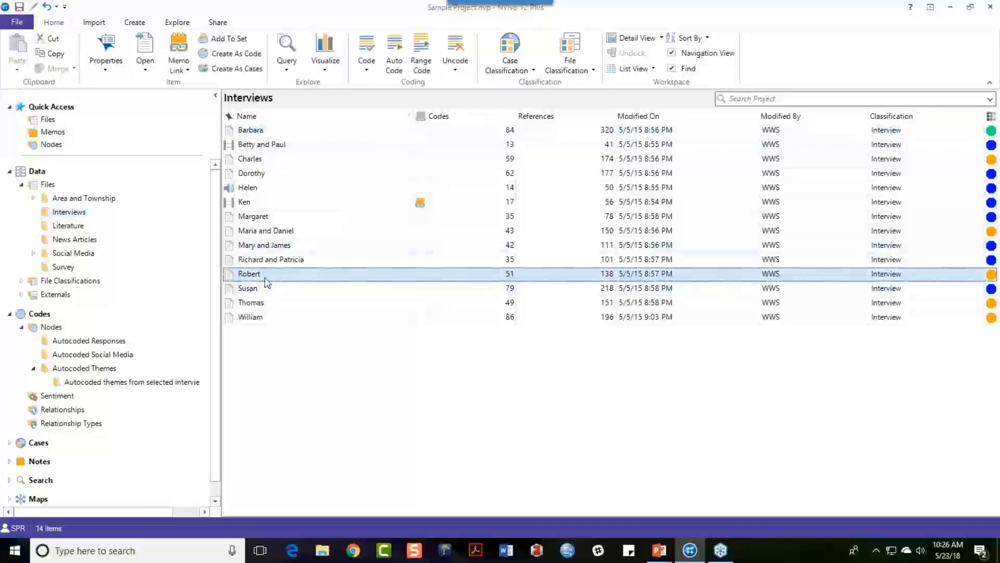
left_click(251, 317, "shift")
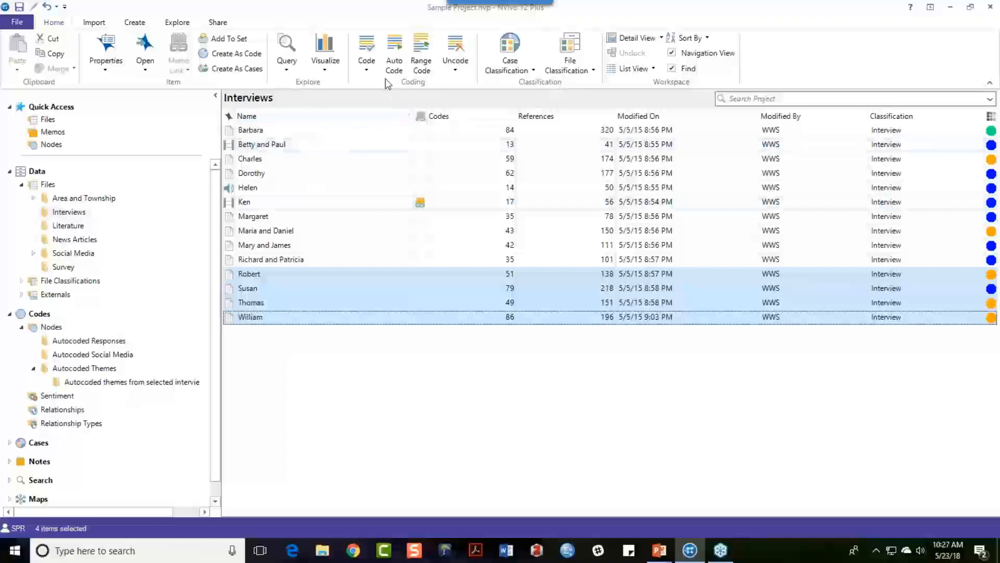
left_click(400, 50)
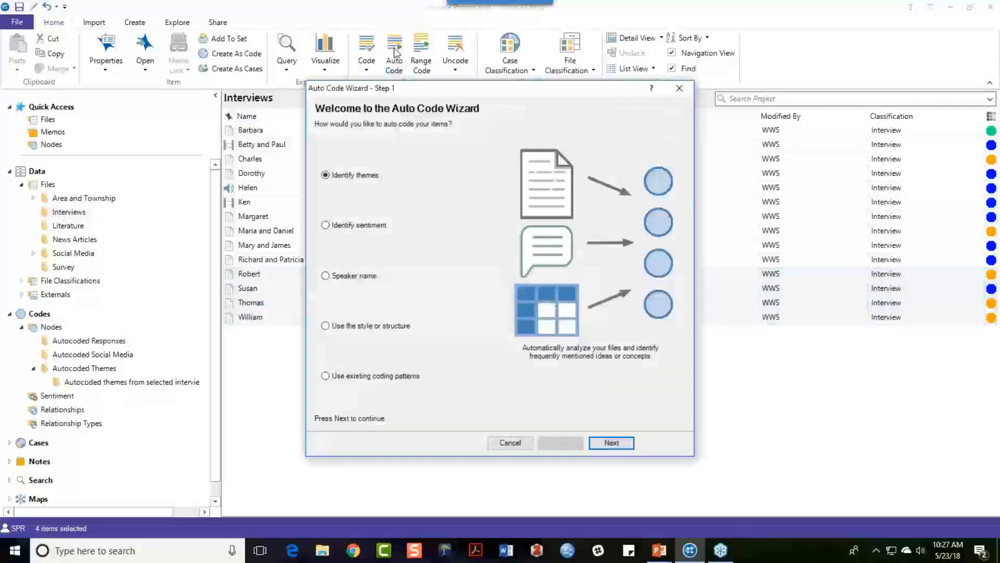
left_click(326, 378)
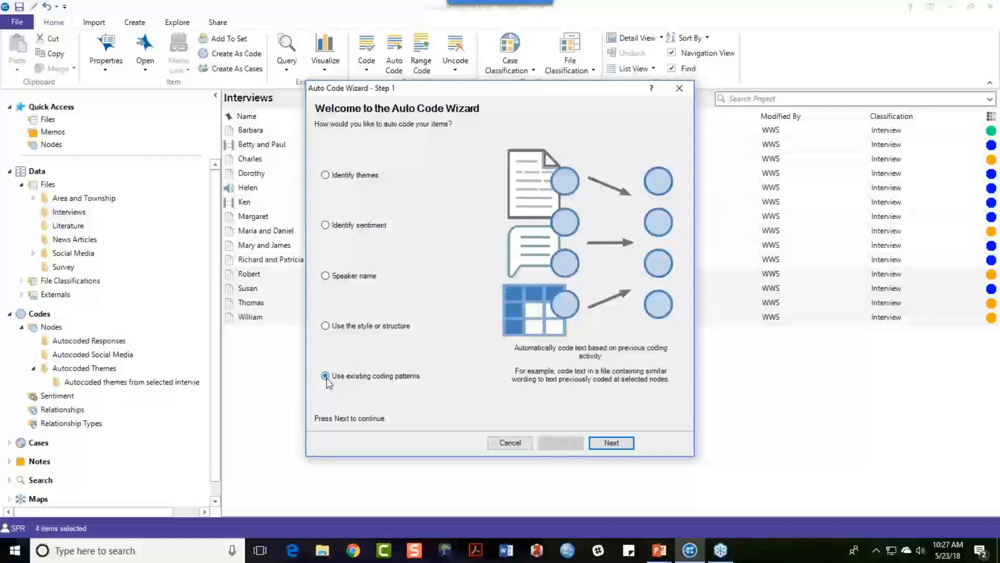
left_click(611, 443)
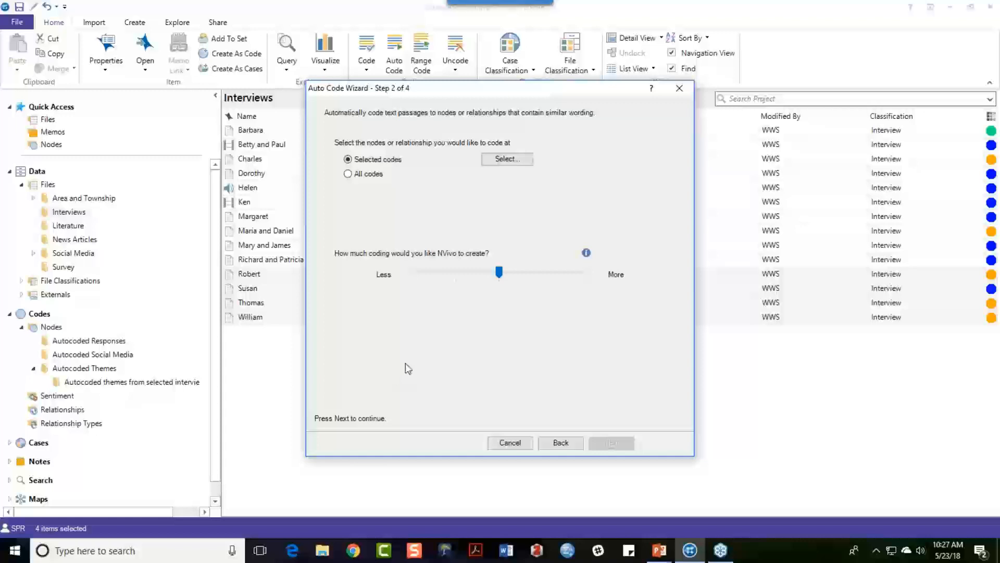
Choose Real estate development and, under Economy, Agriculture, Fishing or aquaculture, Jobs and cost of living, and Tourism as the codes to code at.
left_click(507, 159)
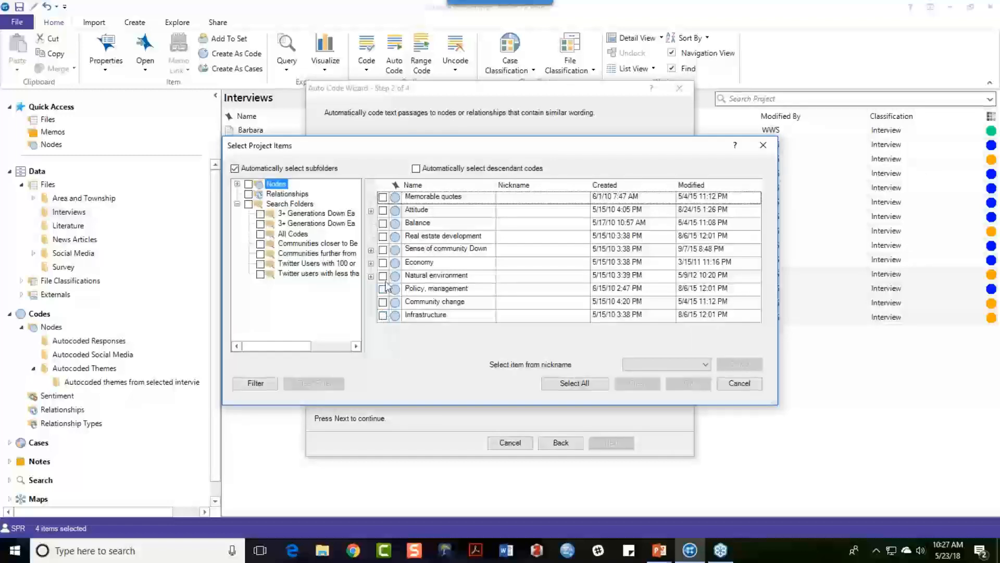
left_click(371, 263)
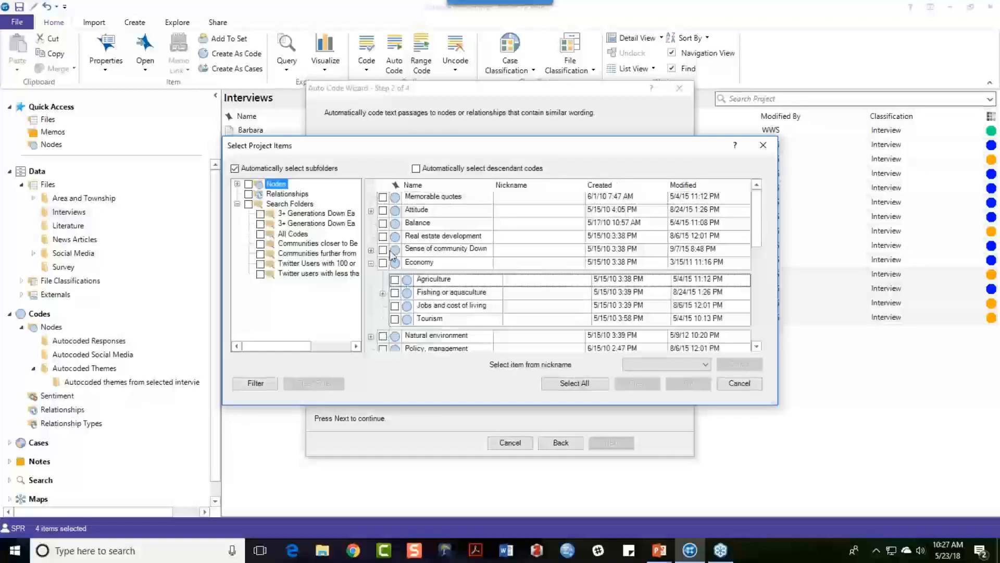
left_click(383, 236)
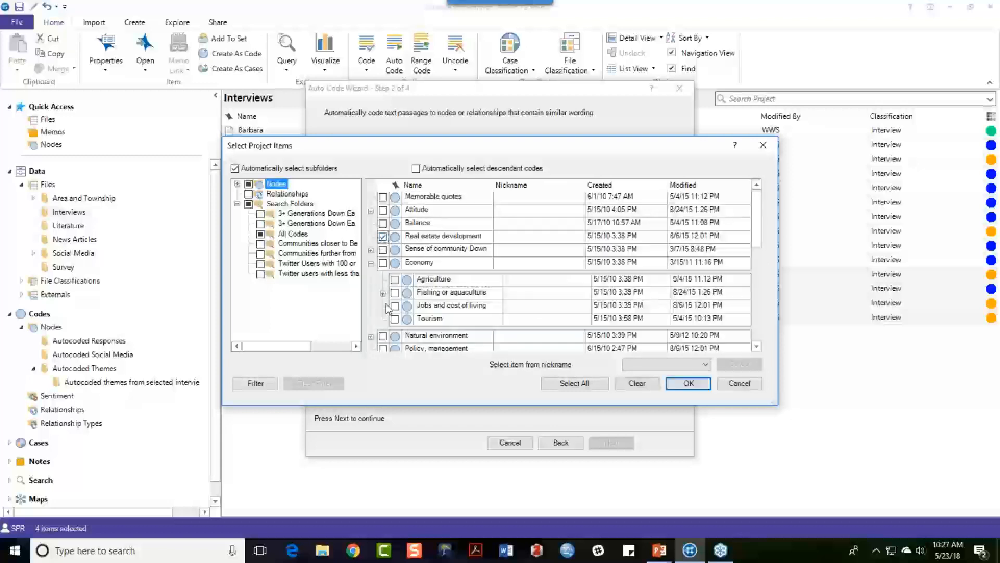
left_click(395, 279)
left_click(394, 293)
left_click(394, 306)
left_click(395, 318)
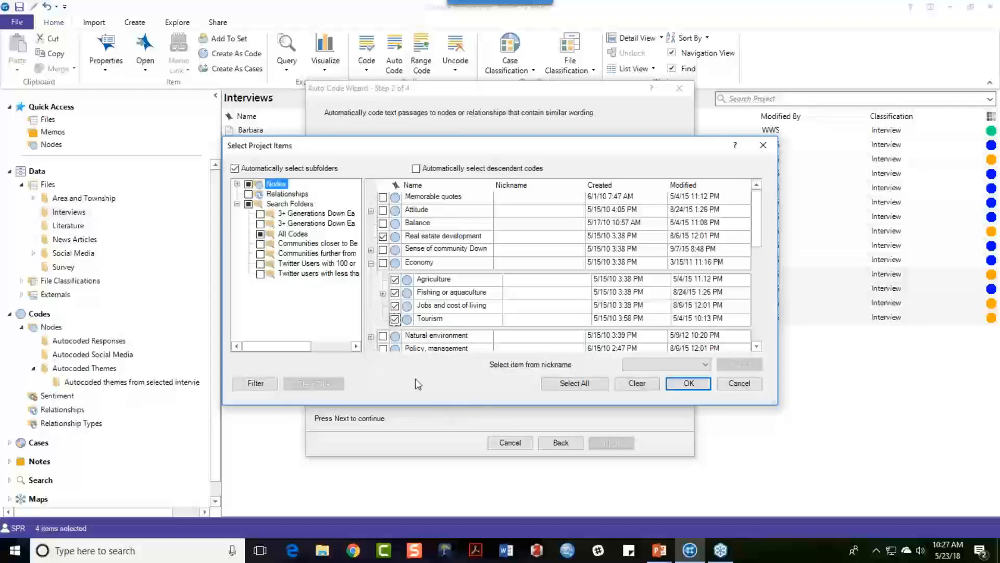
left_click(689, 384)
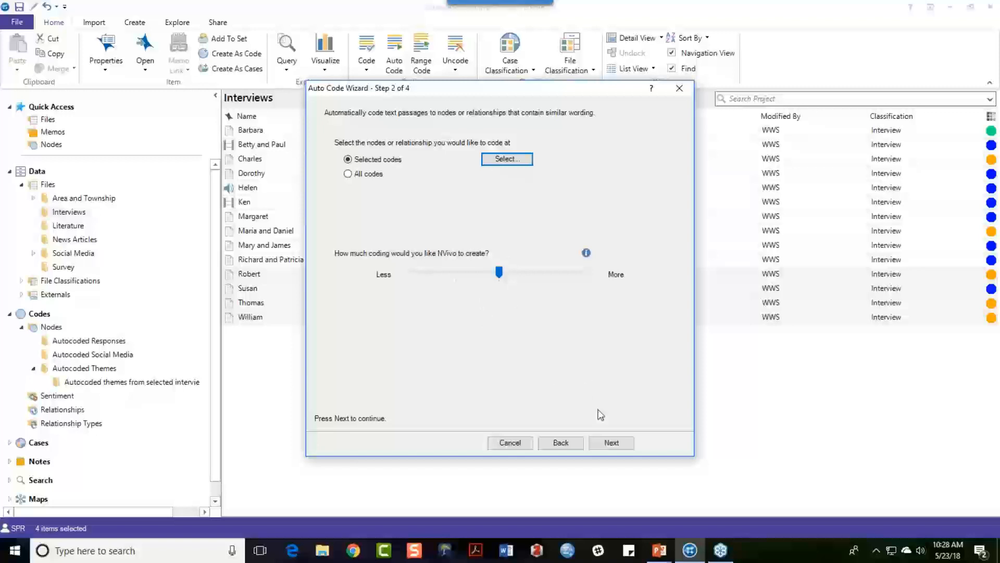
Run the code assessment with the middle coding amount and expand its No issues detected and Inconsistent vocabulary groups.
left_click(611, 444)
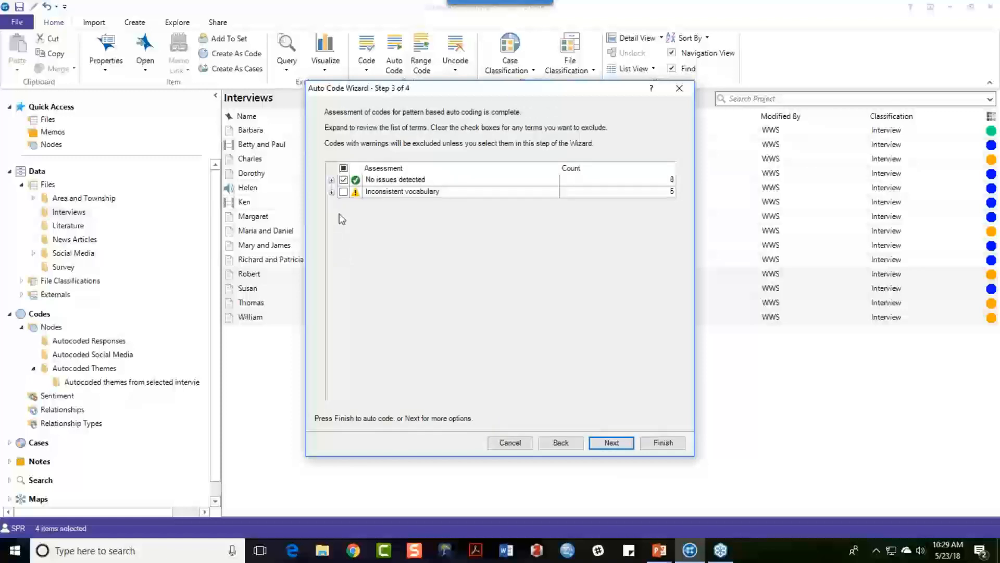
left_click(331, 180)
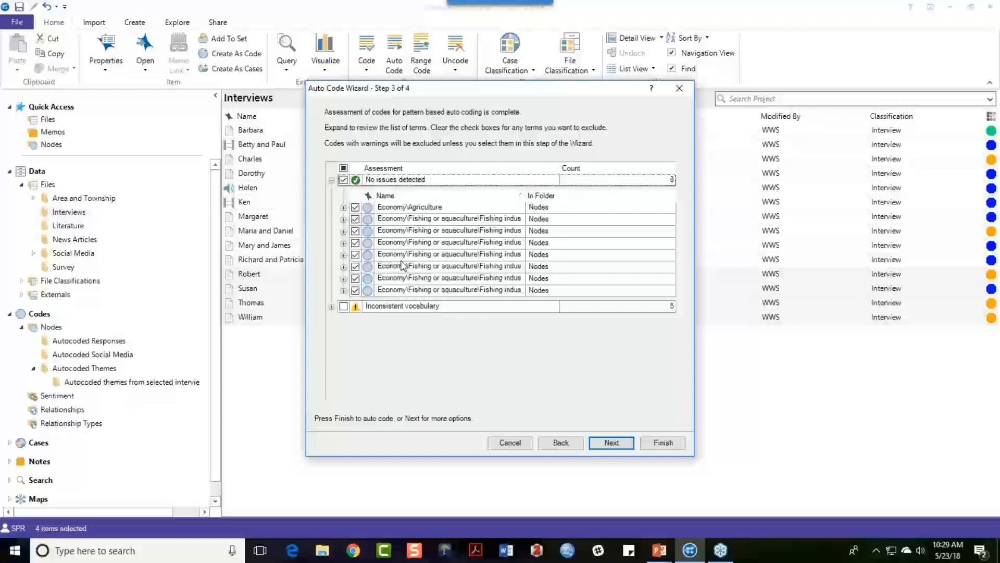
left_click(331, 307)
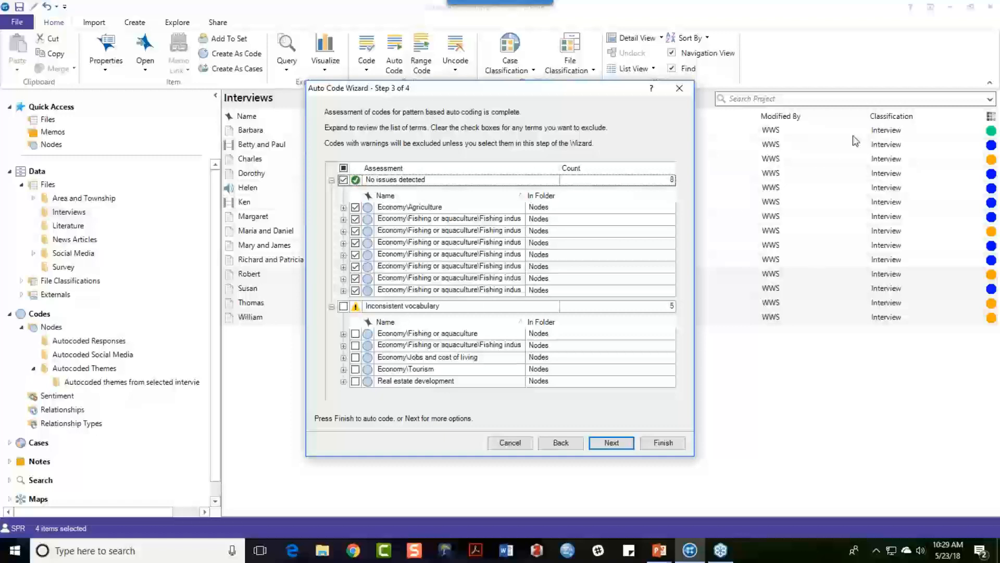
left_click(989, 45)
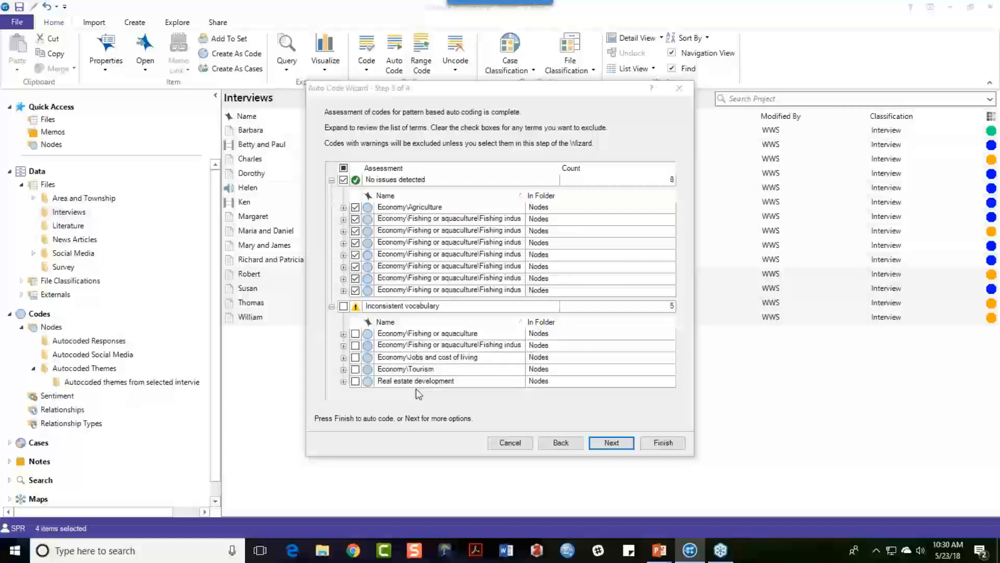
Include every code in the Inconsistent vocabulary group and finish the pattern-based auto coding by sentences.
left_click(356, 333)
left_click(355, 344)
left_click(355, 357)
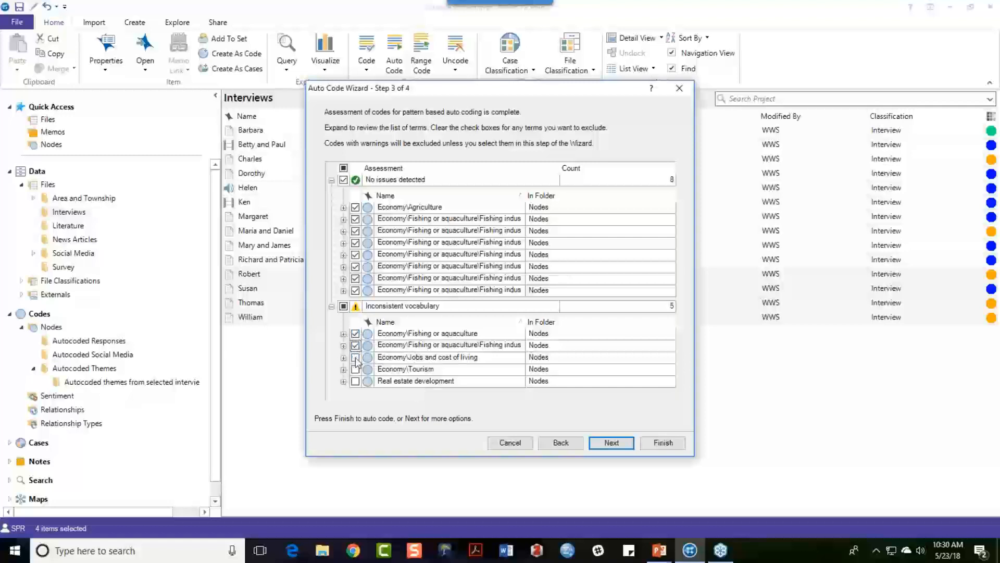
left_click(356, 369)
left_click(355, 380)
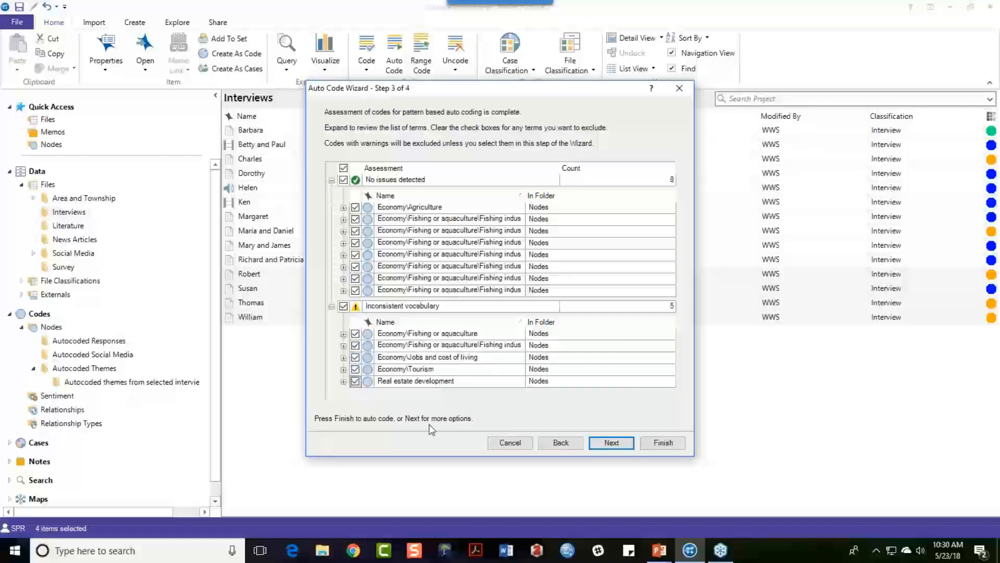
left_click(611, 444)
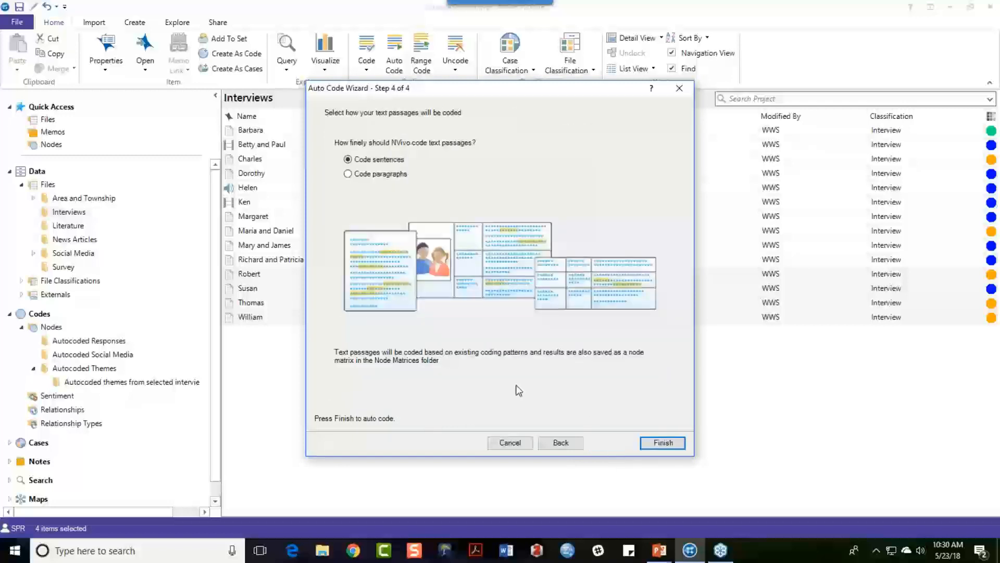
left_click(662, 442)
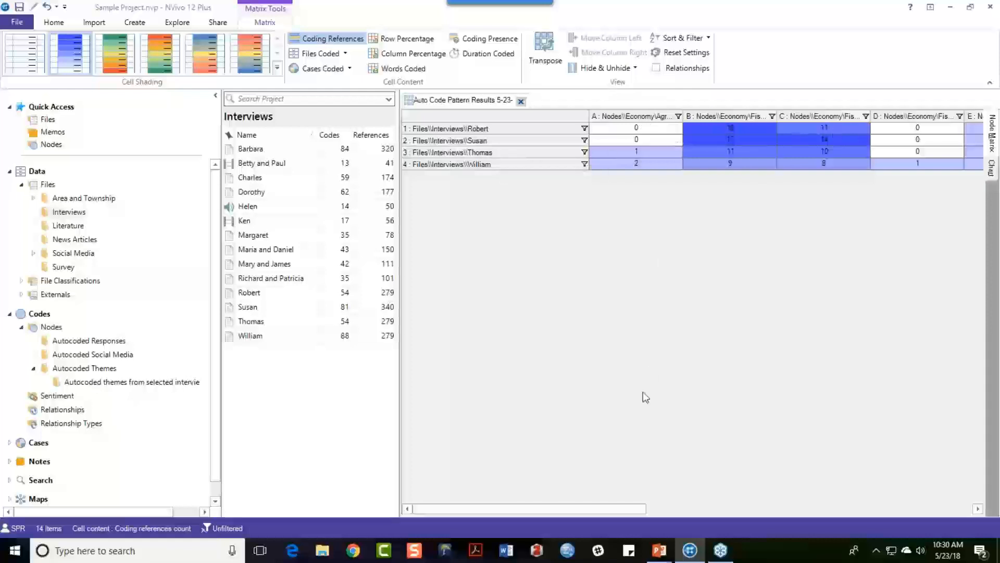
Look through the pattern results matrix across to the Real estate development column, and close the matrix.
left_click_drag(632, 508, 925, 517)
left_click_drag(927, 514, 943, 514)
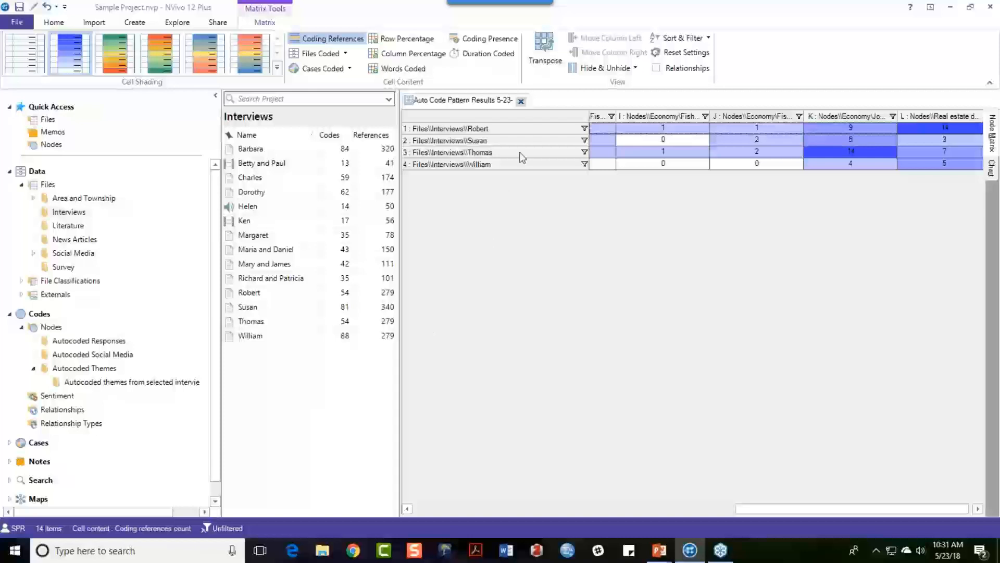
left_click(520, 102)
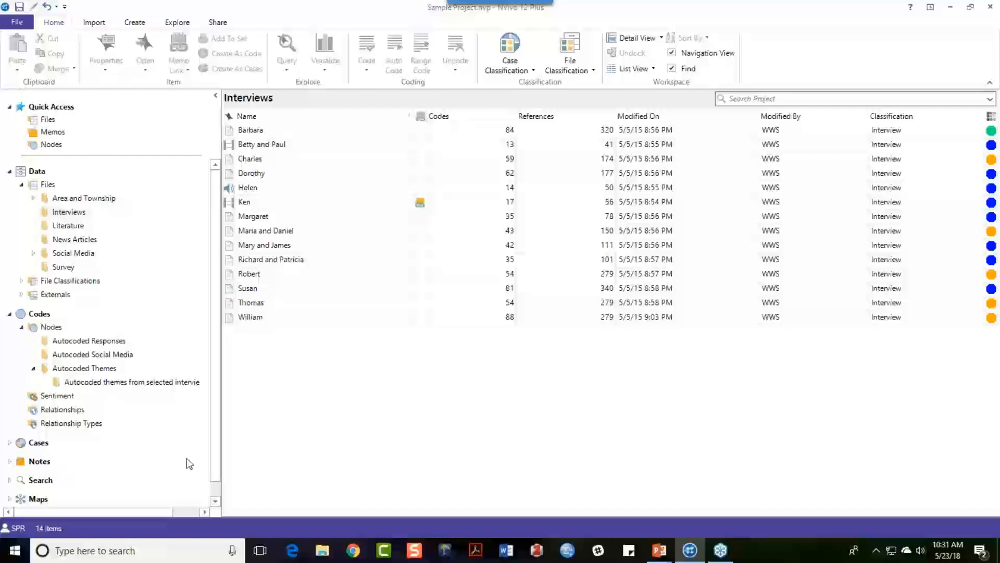
Show the project's Relationships and look through the list of relationship types and the items they connect.
left_click(69, 412)
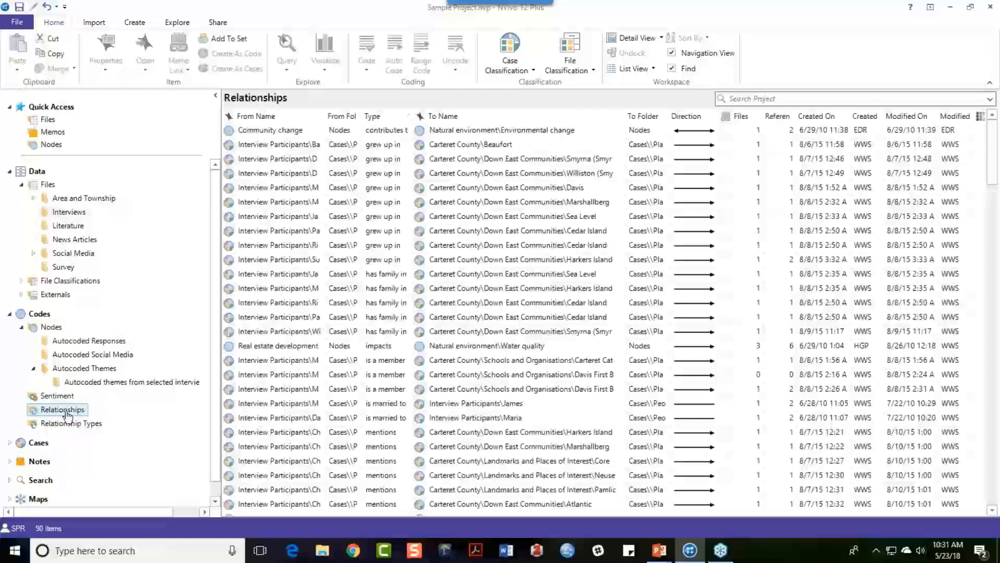
scroll(403, 447, "down", 3)
scroll(403, 447, "down", 3)
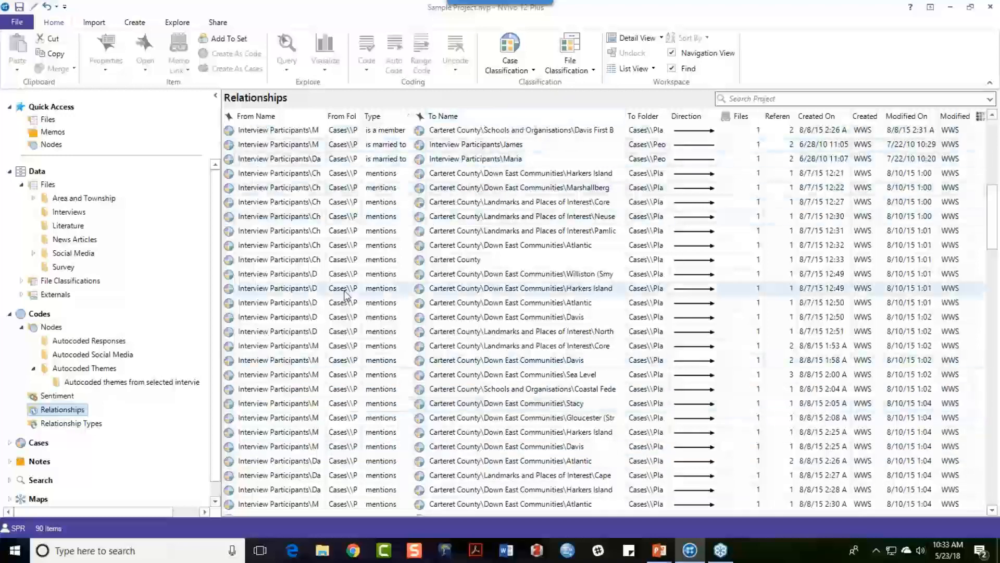
Look through the rest of the relationships, start a Network Sociogram and expand Interview Participants under the People cases.
scroll(344, 292, "down", 4)
scroll(342, 295, "down", 12)
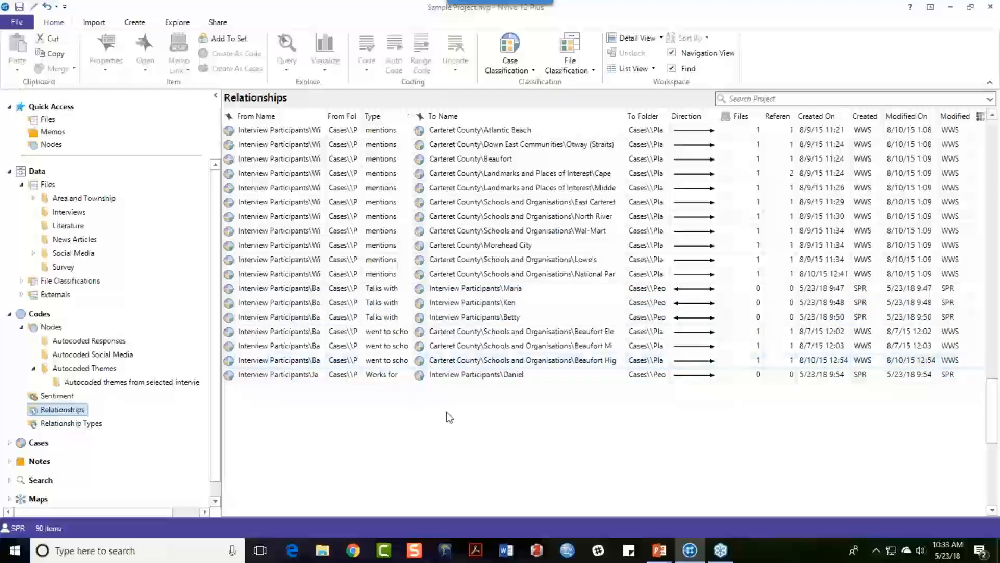
left_click(177, 22)
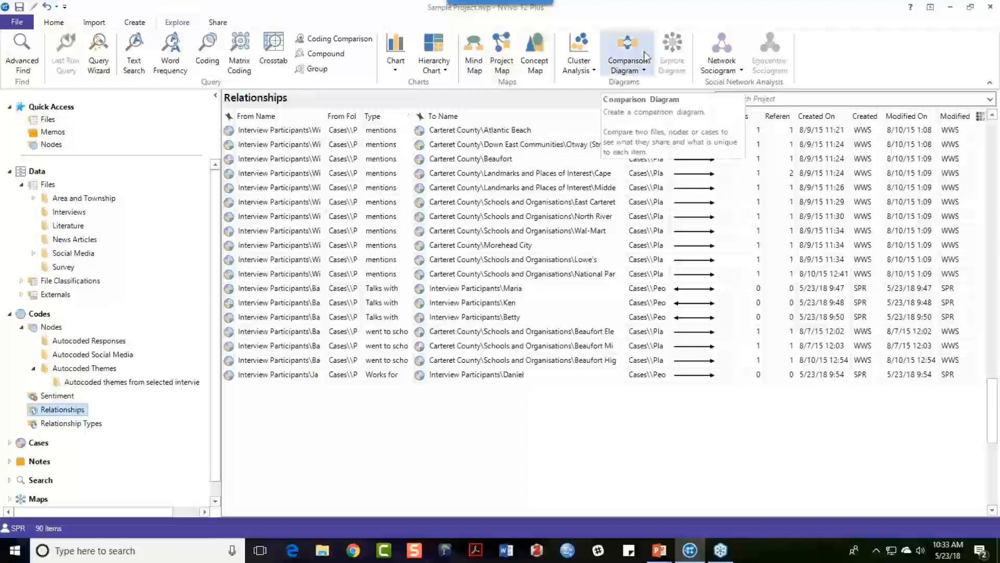
left_click(729, 73)
left_click(733, 85)
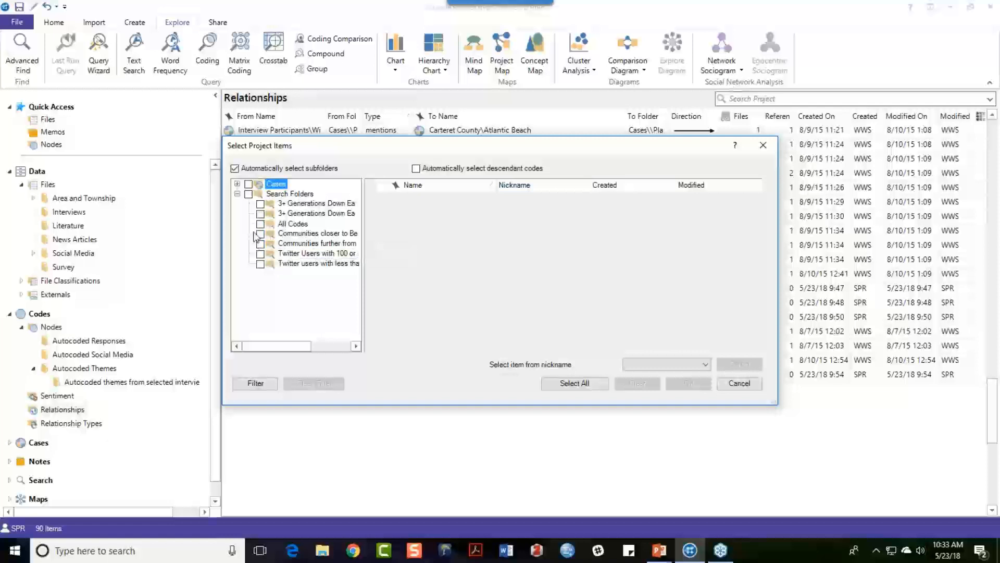
left_click(237, 184)
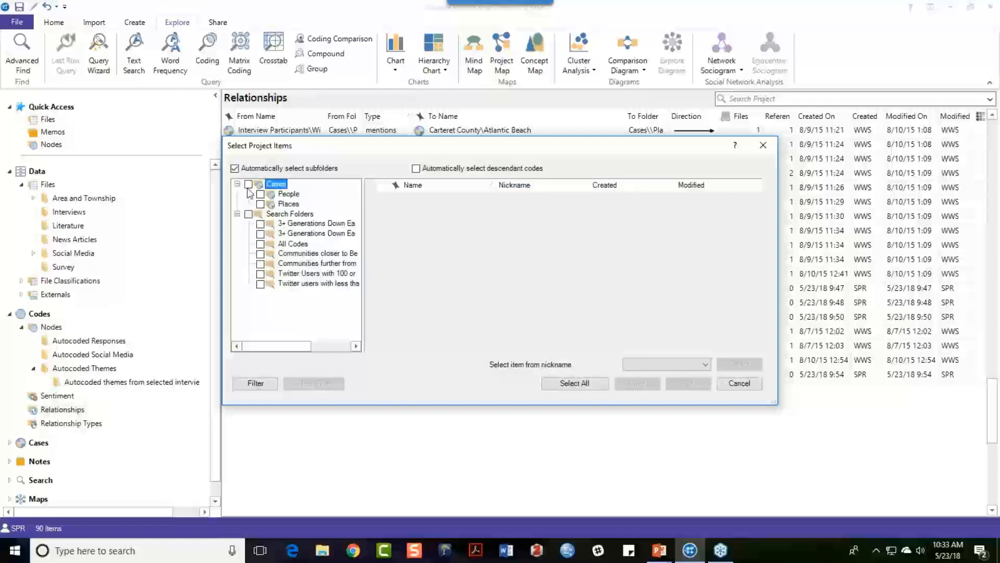
left_click(287, 194)
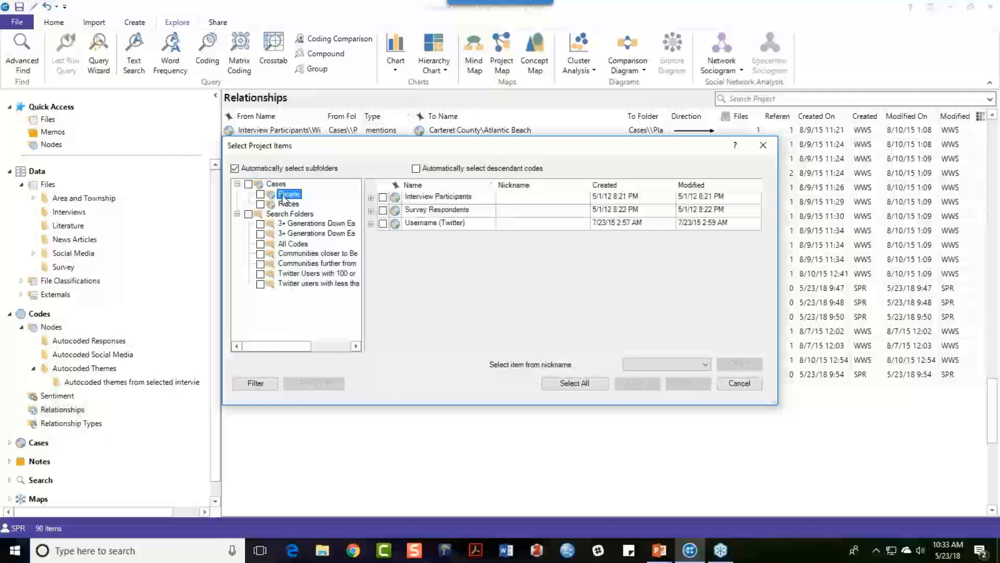
left_click(370, 198)
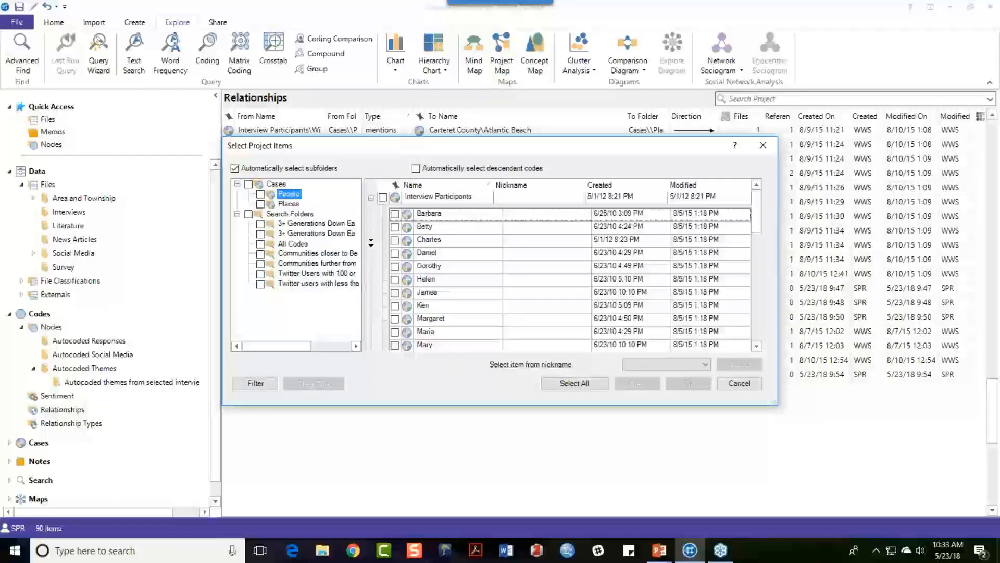
Create the sociogram from the first, second, fourth, eighth, ninth and tenth interview participants in the list.
left_click(395, 215)
left_click(395, 228)
left_click(394, 253)
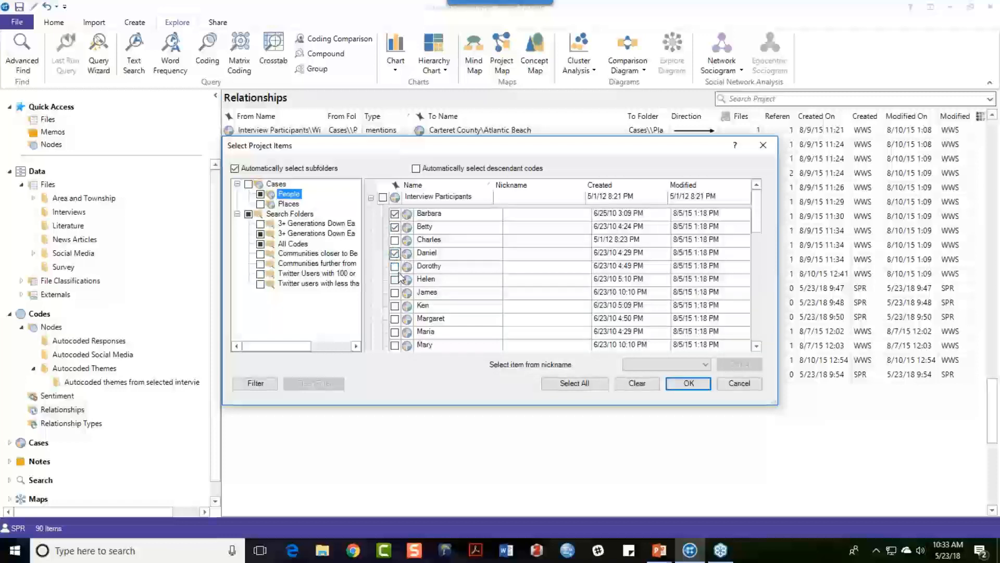
left_click(395, 332)
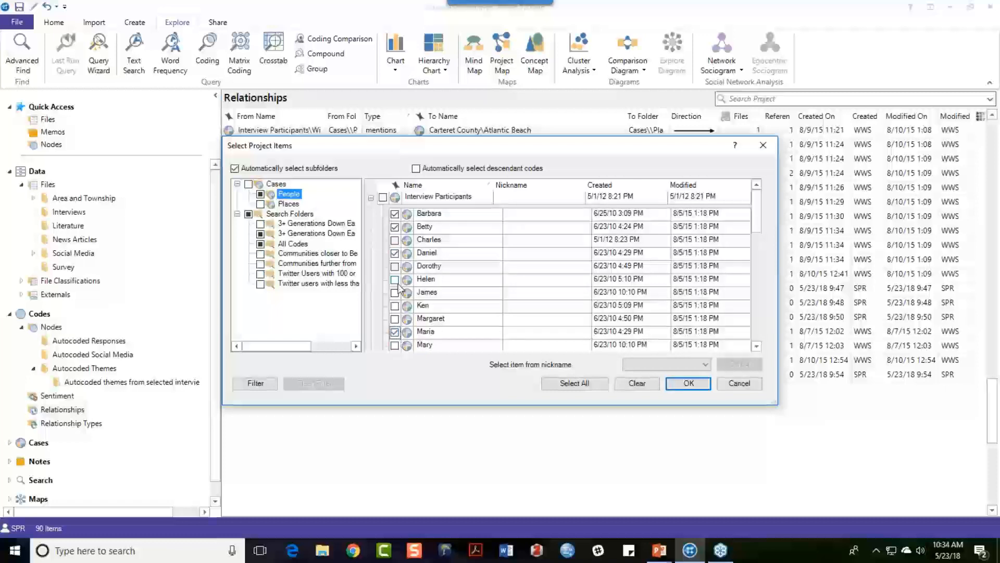
left_click(395, 305)
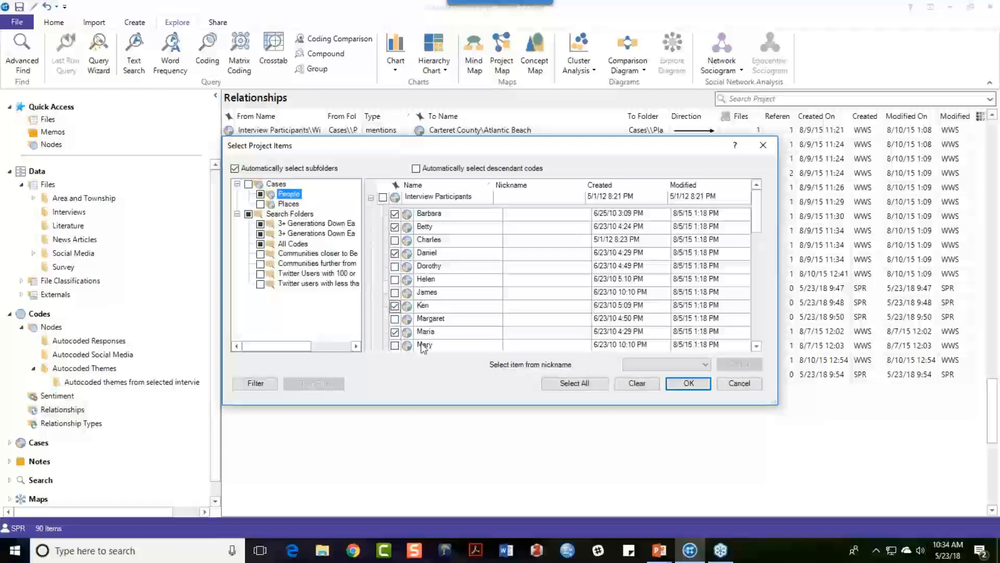
left_click(395, 319)
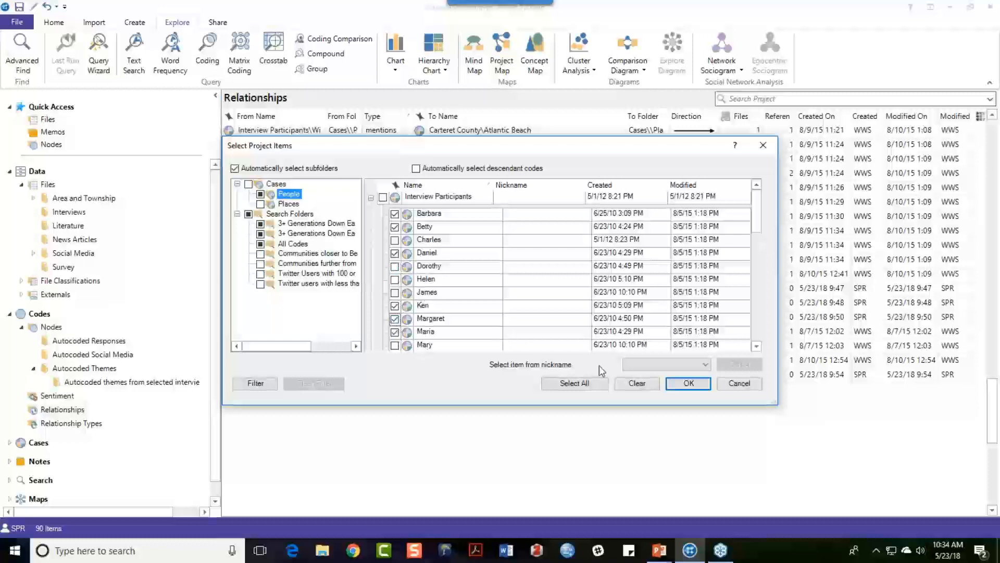
left_click(689, 384)
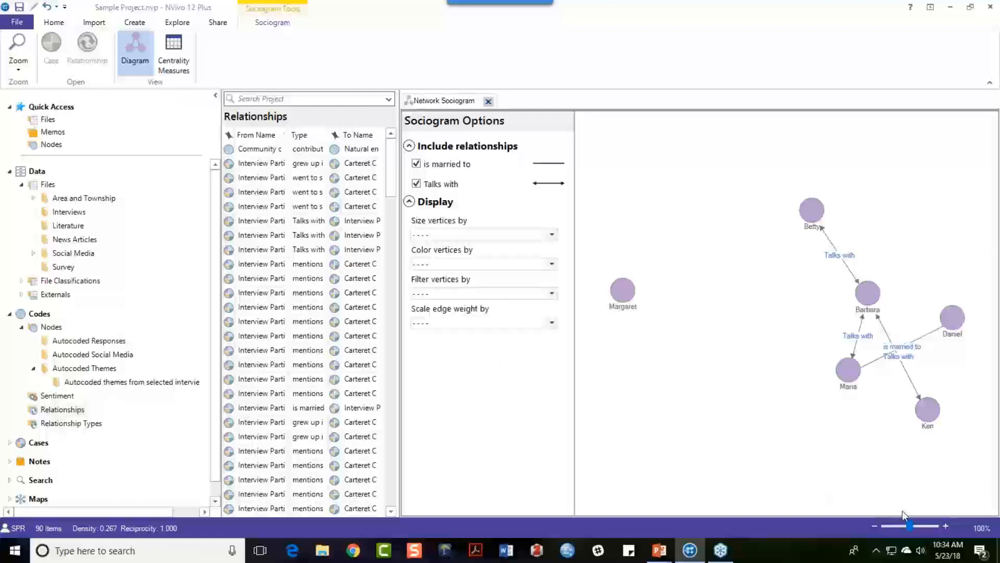
Move the unconnected vertex closer to the network and place the married participant's vertex beside the spouse, clear of the other edges.
left_click_drag(627, 293, 756, 300)
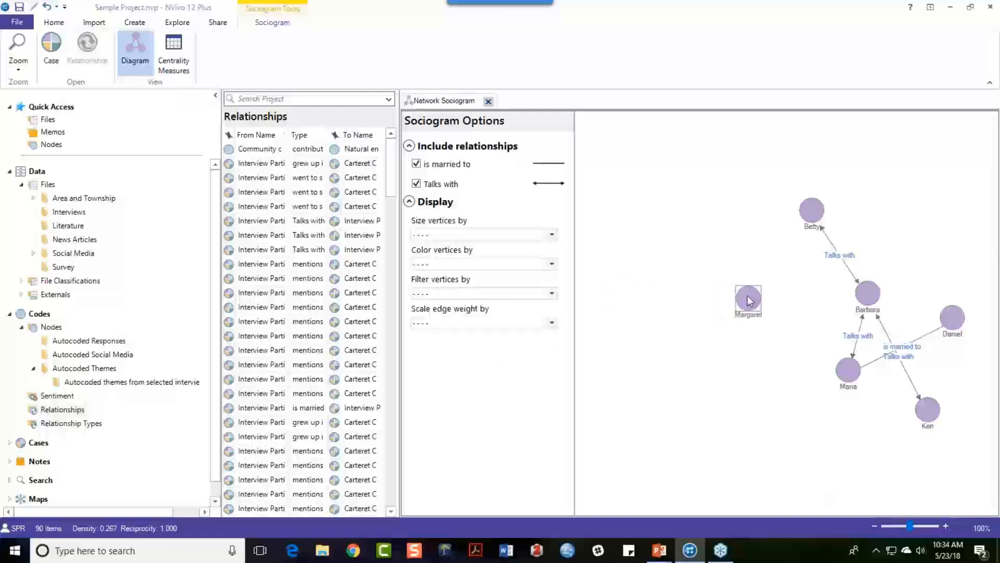
left_click(946, 526)
left_click(946, 526)
left_click(946, 526)
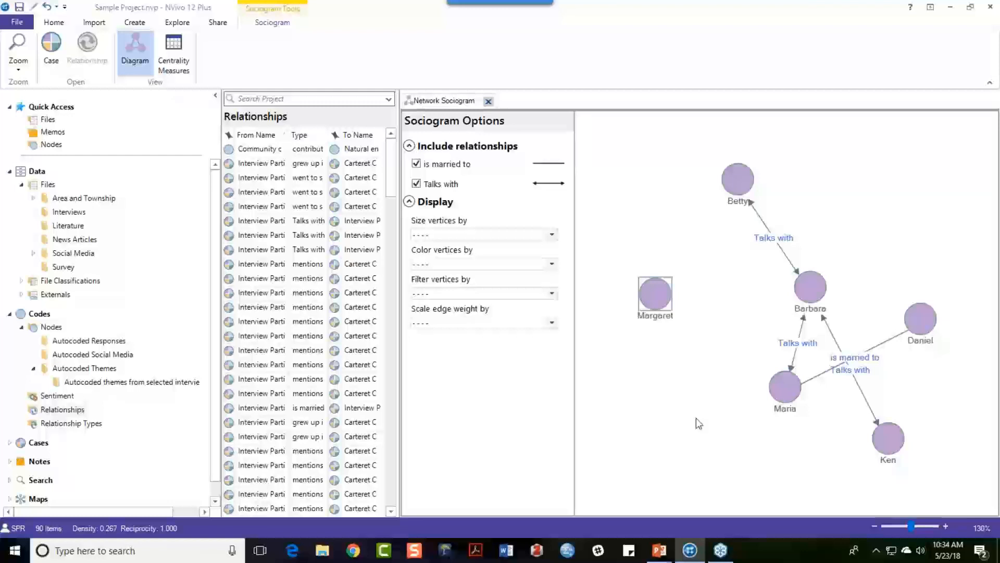
left_click_drag(923, 327, 672, 399)
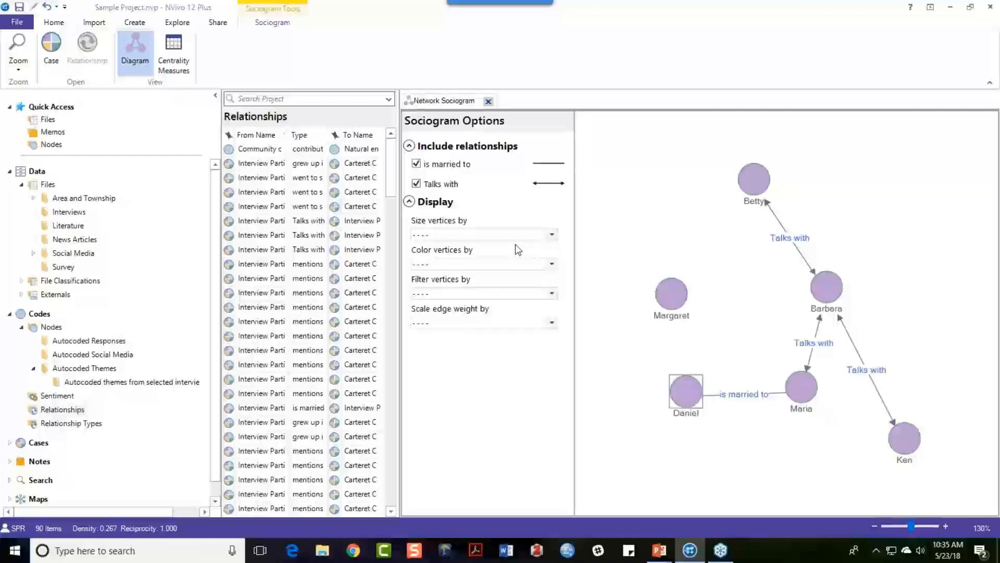
Redraw the sociogram without the "is married to" relationship, and redraw it with that relationship included again.
left_click(416, 165)
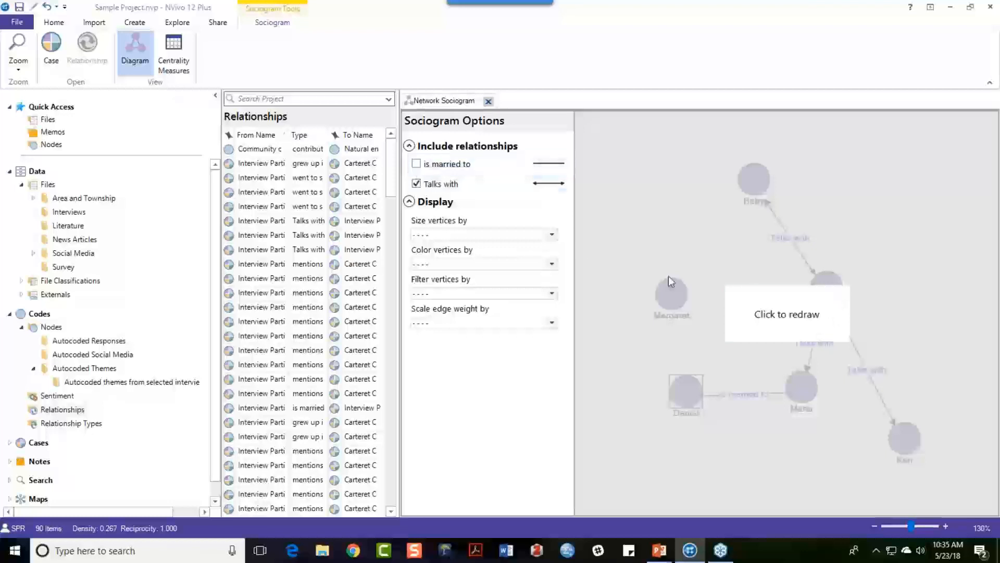
left_click(770, 313)
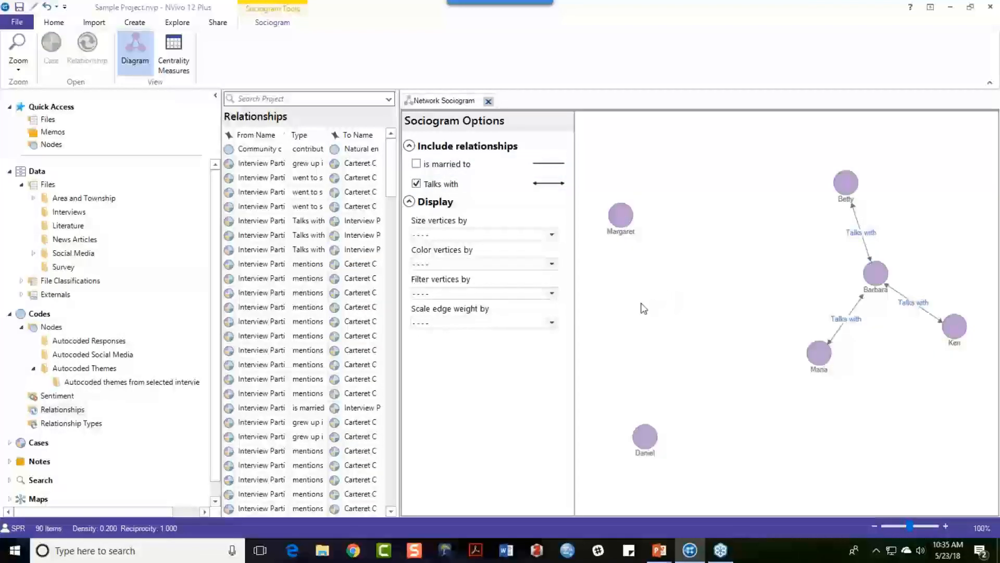
left_click(416, 165)
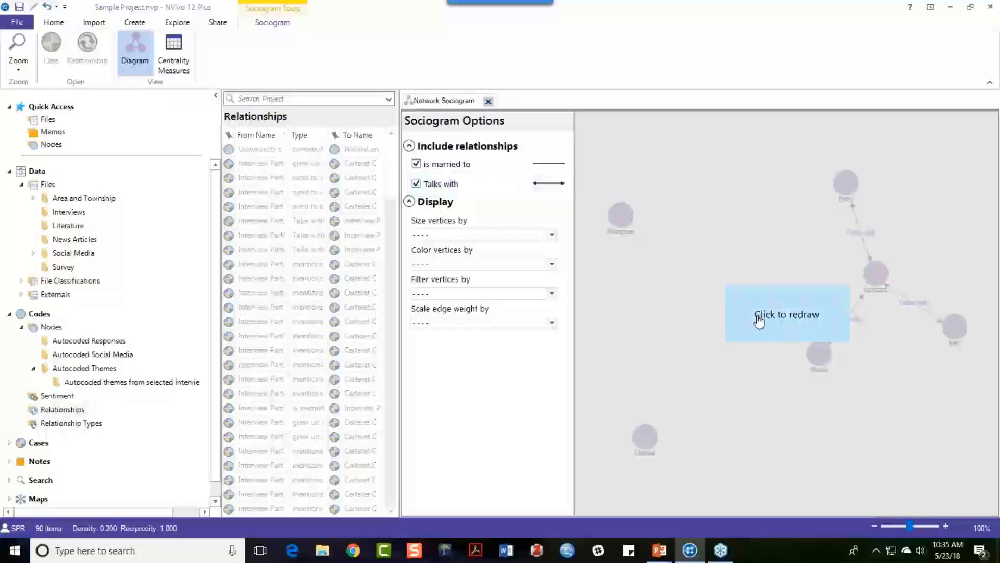
left_click(761, 322)
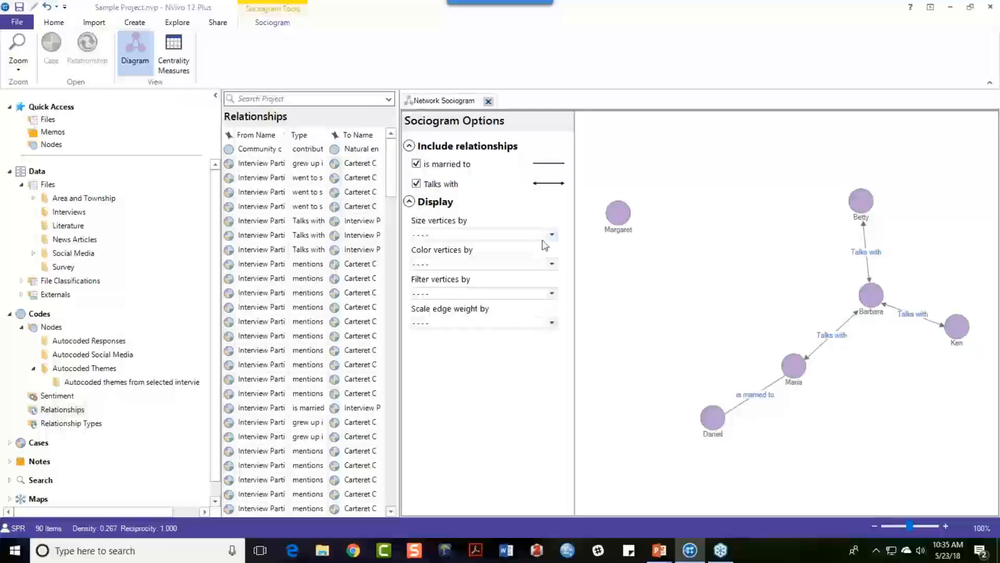
Size the sociogram's vertices by Betweenness, redraw the diagram and examine it at 120% zoom.
left_click(552, 236)
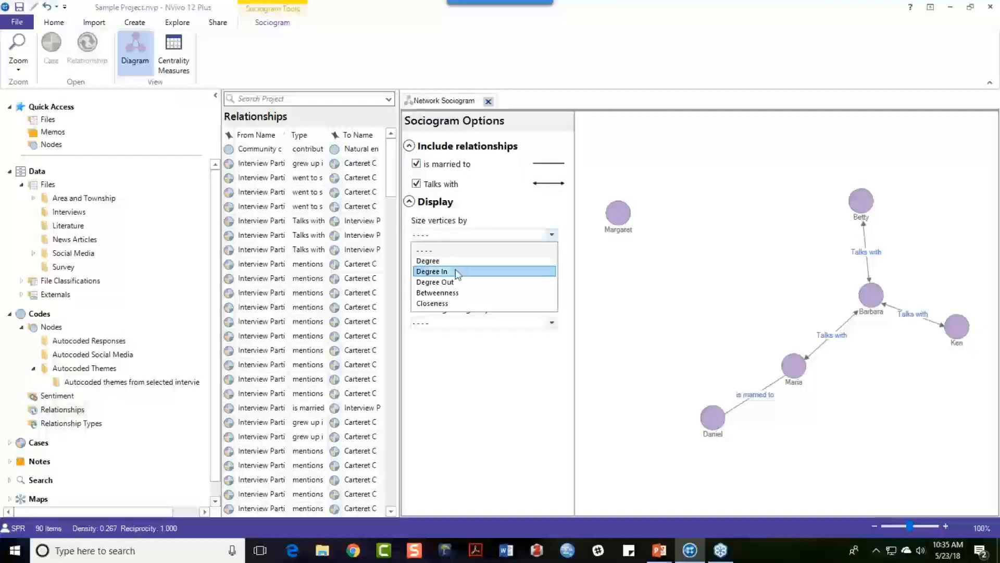
left_click(471, 293)
left_click(759, 315)
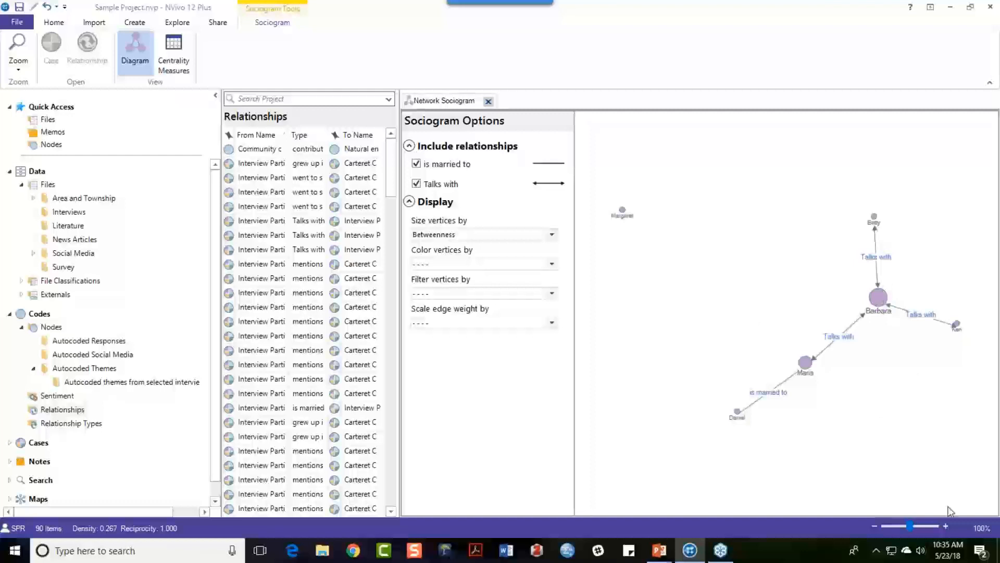
left_click(945, 526)
left_click(946, 526)
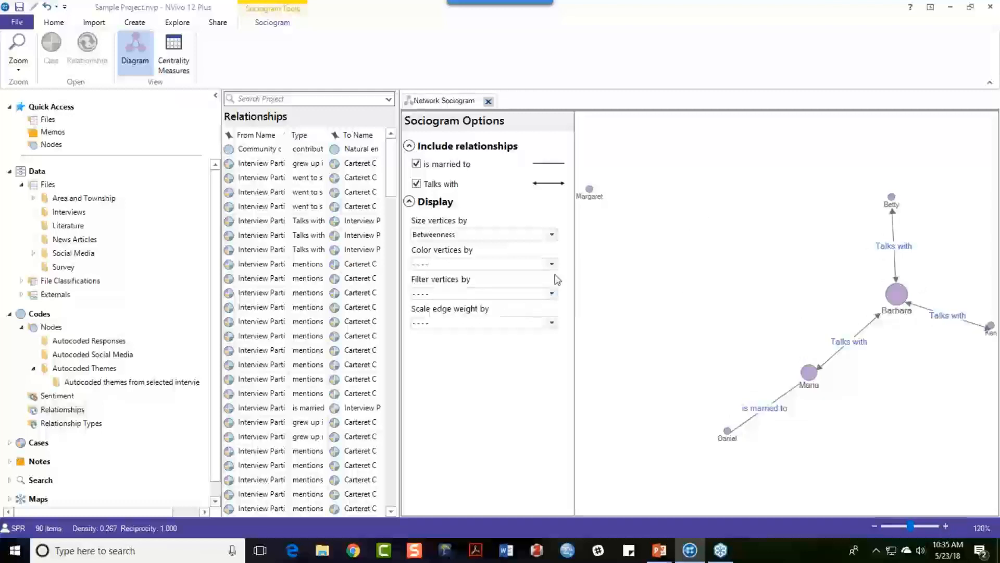
Remove the sizing measure from the vertices and redraw the sociogram.
left_click(552, 237)
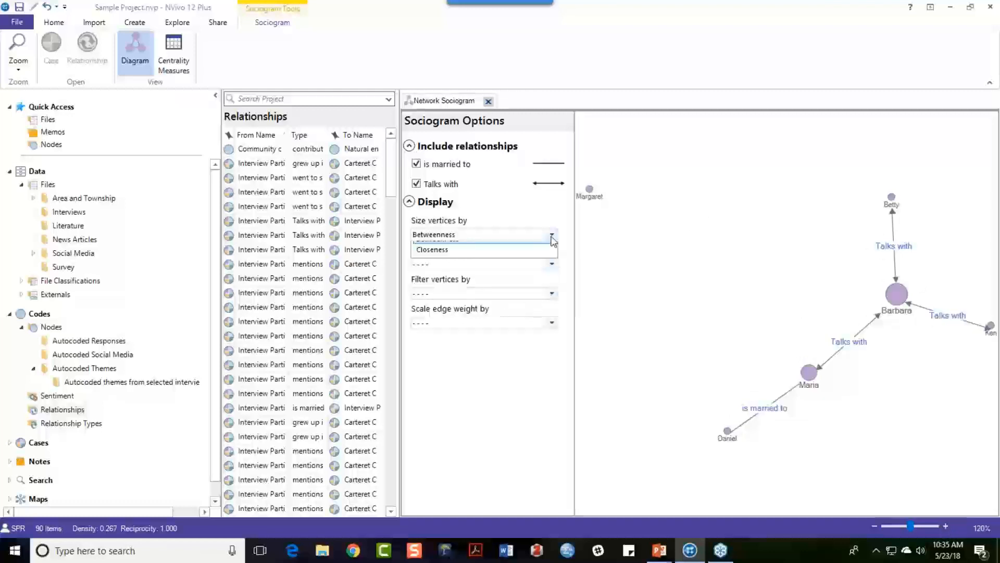
left_click(473, 253)
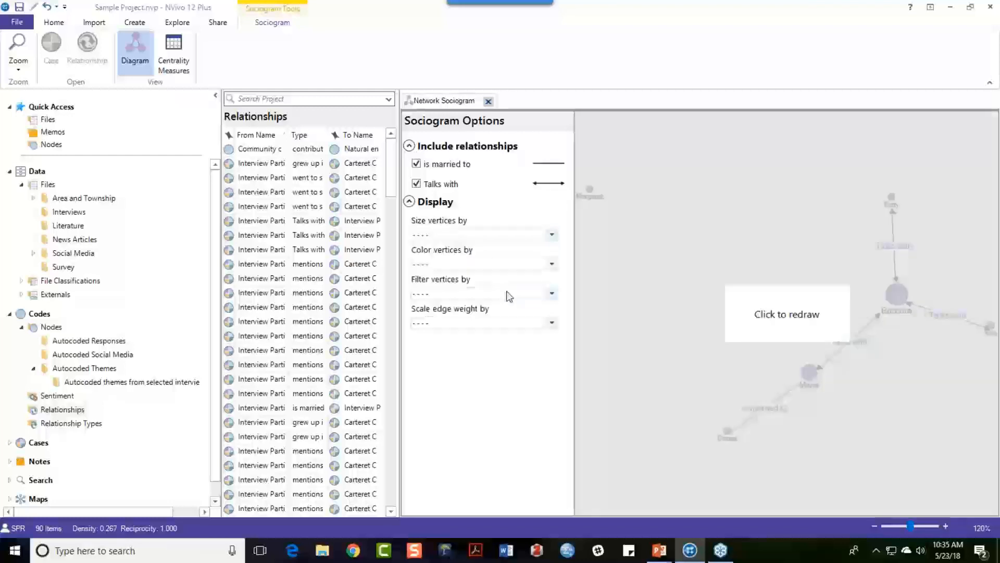
left_click(611, 283)
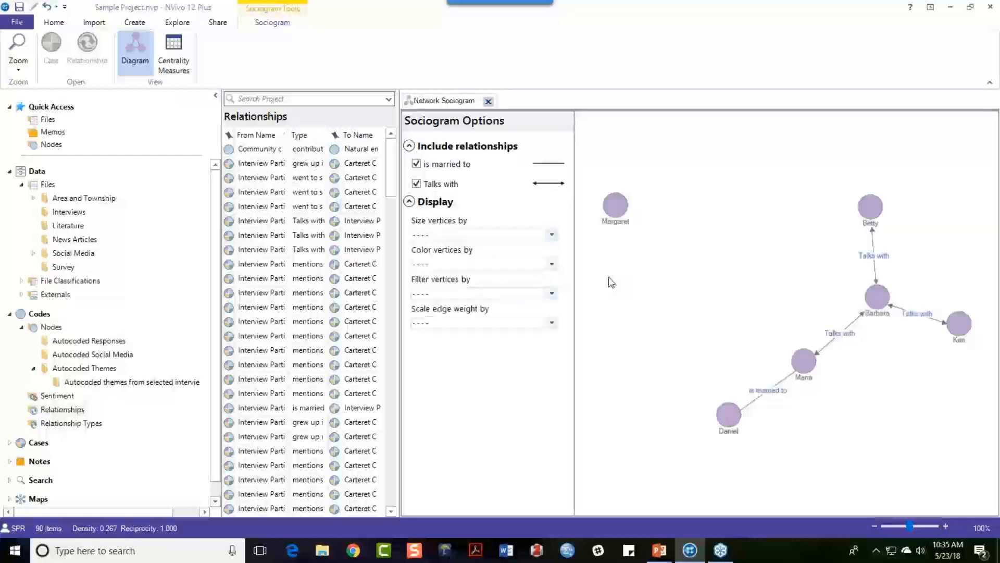
Color the sociogram's vertices by Degree Out and redraw the diagram.
left_click(552, 264)
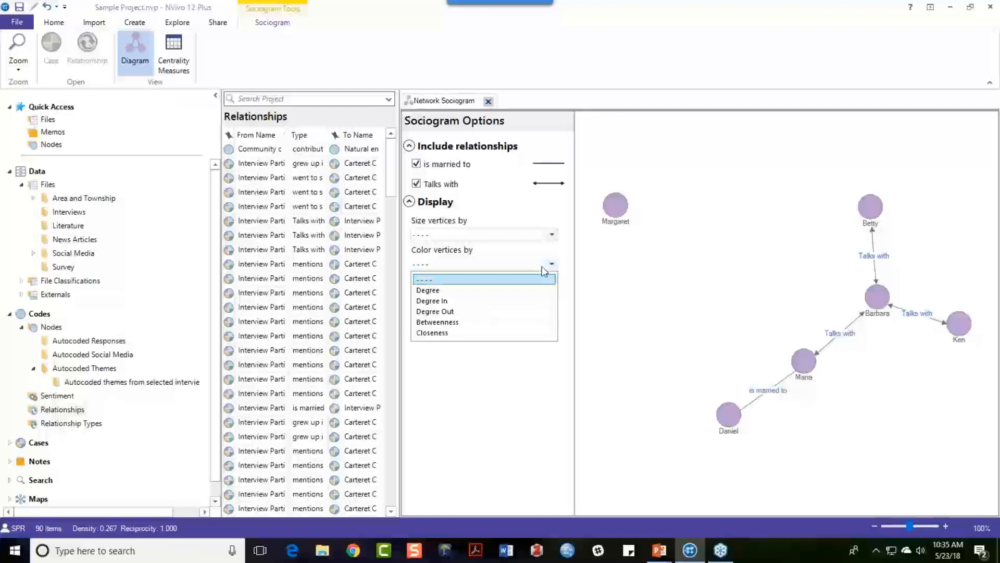
left_click(458, 311)
left_click(762, 315)
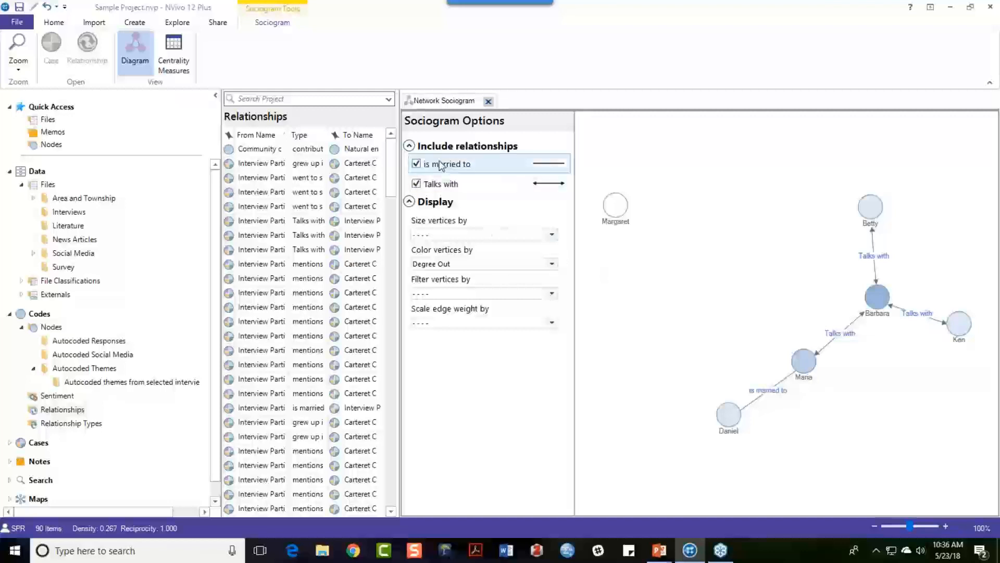
Scale the sociogram's edge weight by Number of relationships and redraw the diagram.
left_click(551, 325)
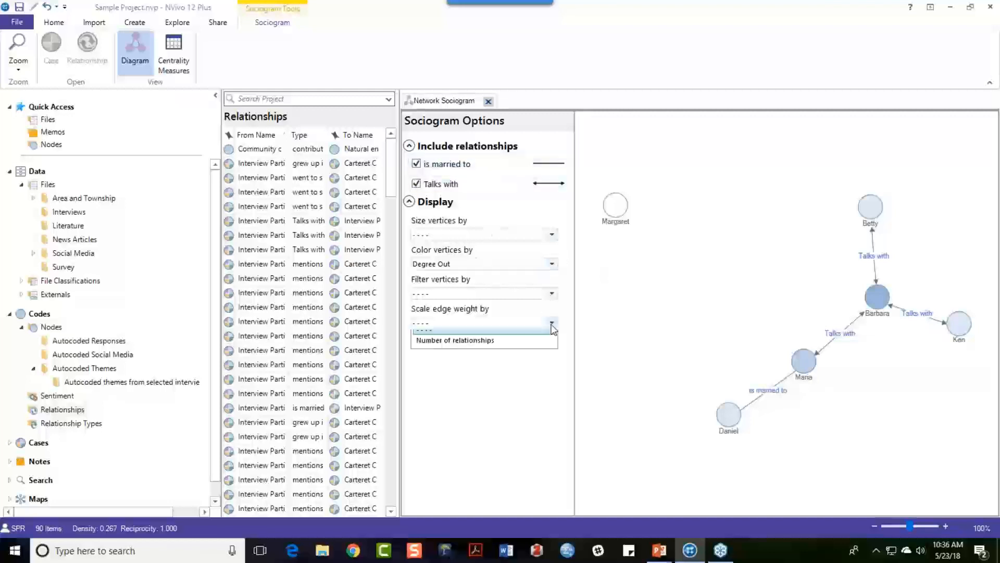
left_click(503, 352)
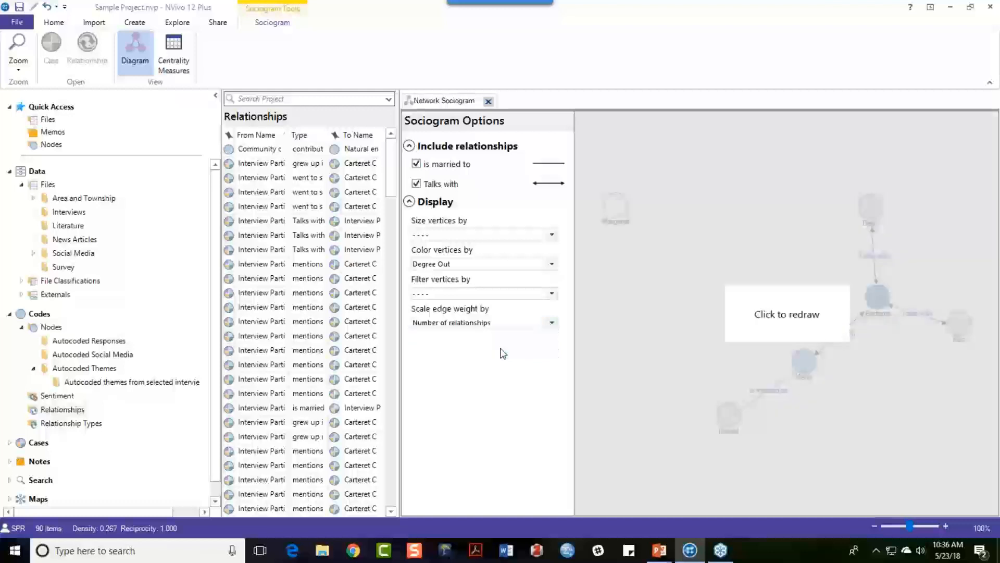
left_click(770, 316)
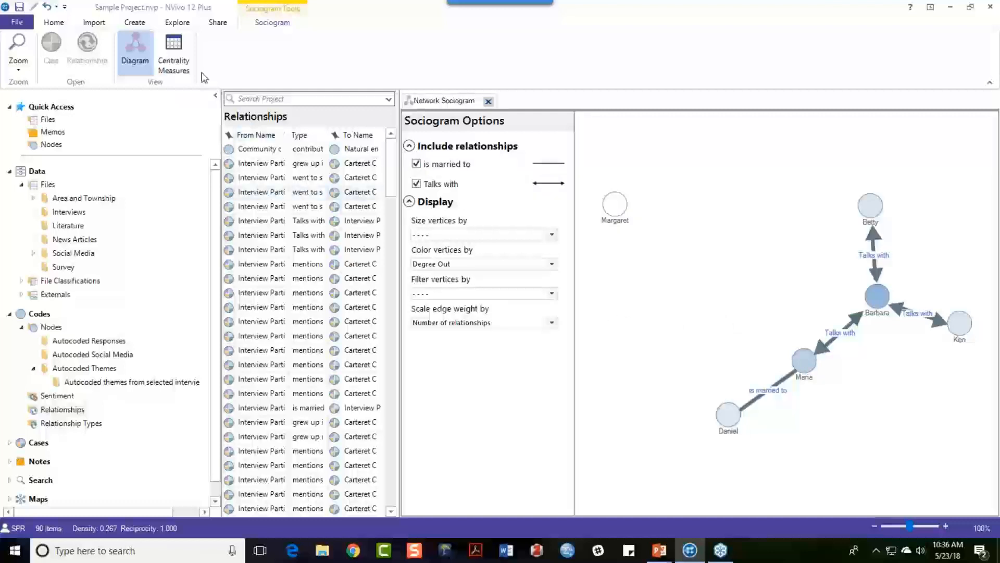
Show the sociogram's centrality measures and look at the file formats available for exporting the list, without saving a file.
left_click(173, 56)
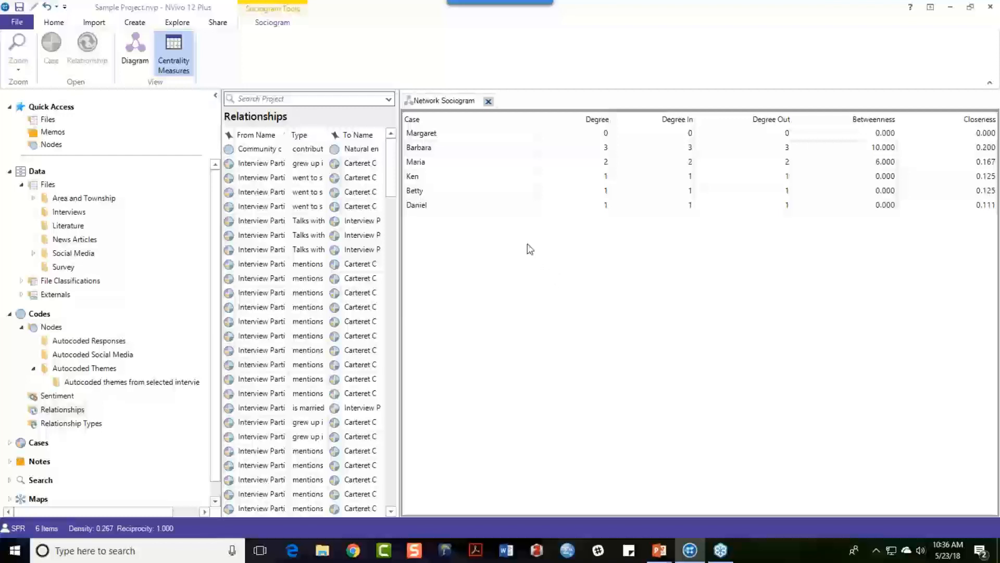
right_click(515, 166)
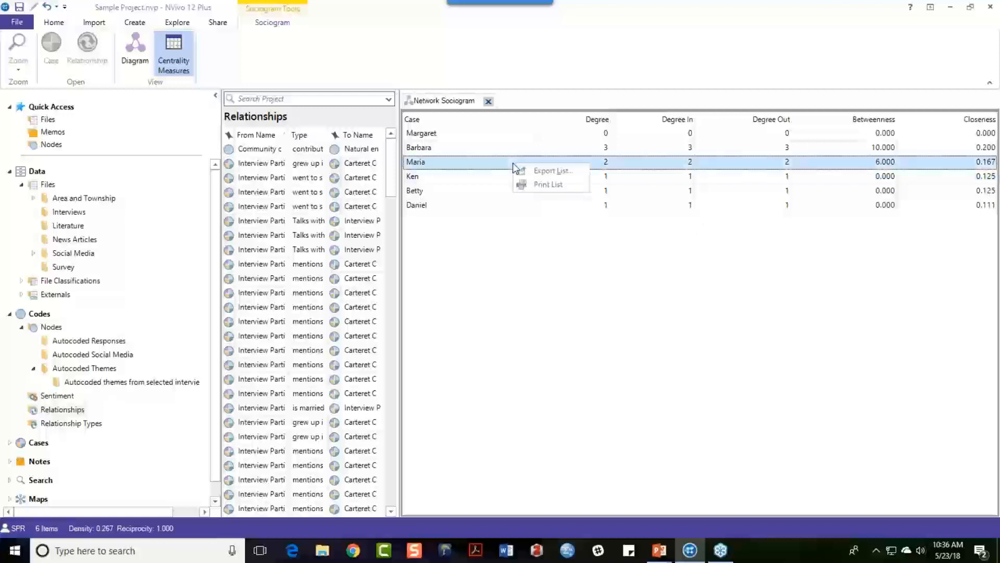
left_click(555, 172)
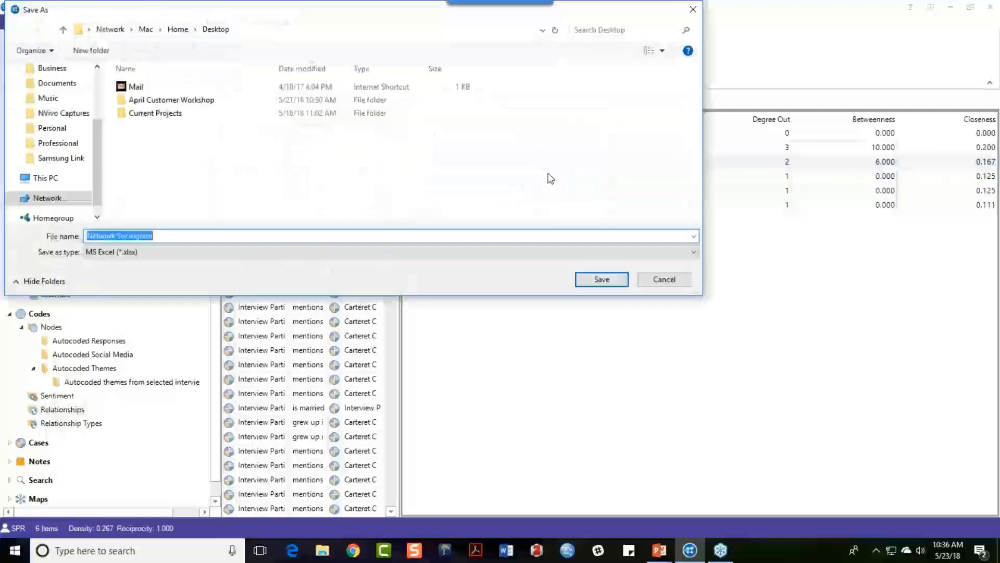
left_click(692, 255)
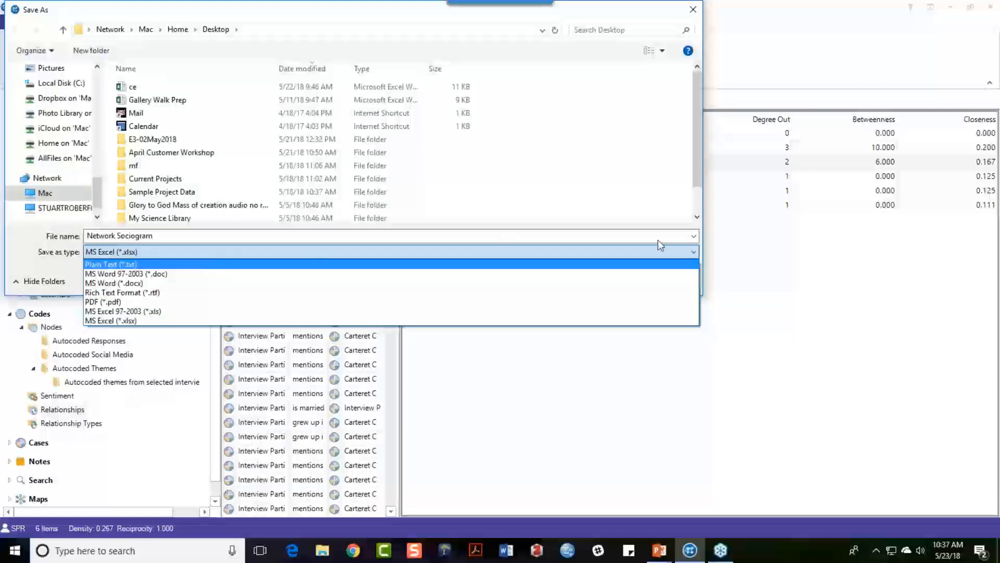
left_click(693, 10)
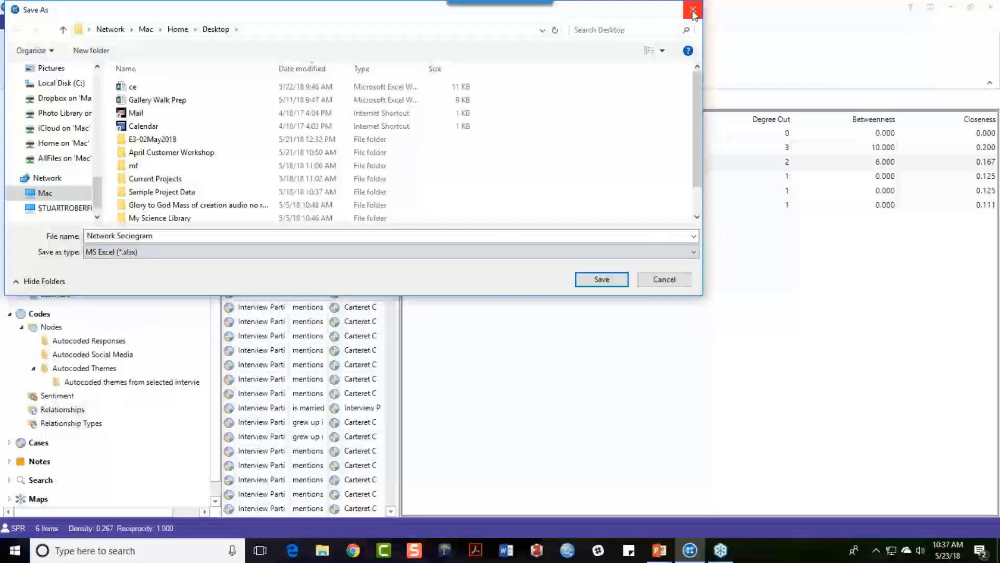
left_click(665, 279)
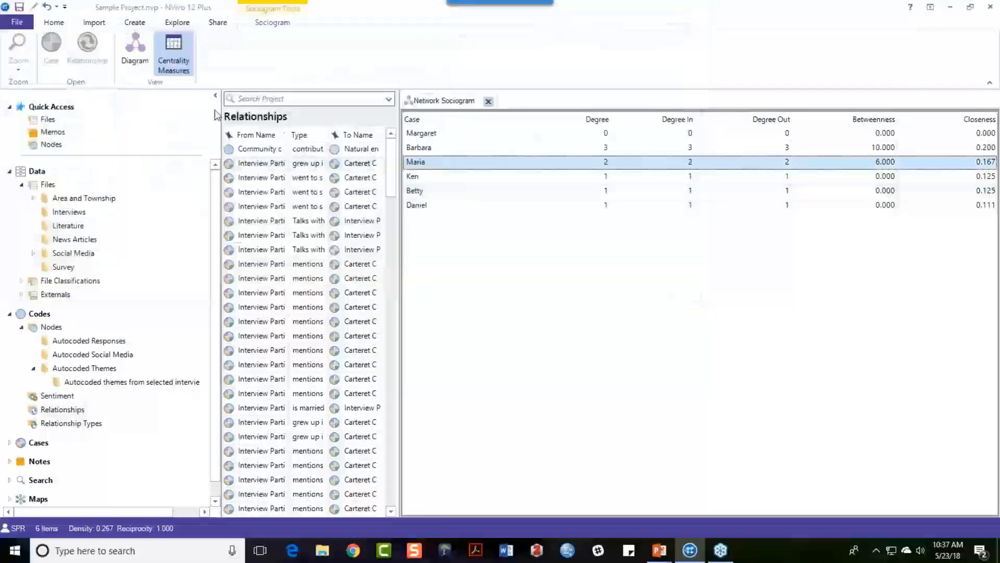
Return the network sociogram to its diagram view and check the diagram's export options without exporting a file.
left_click(149, 59)
right_click(694, 240)
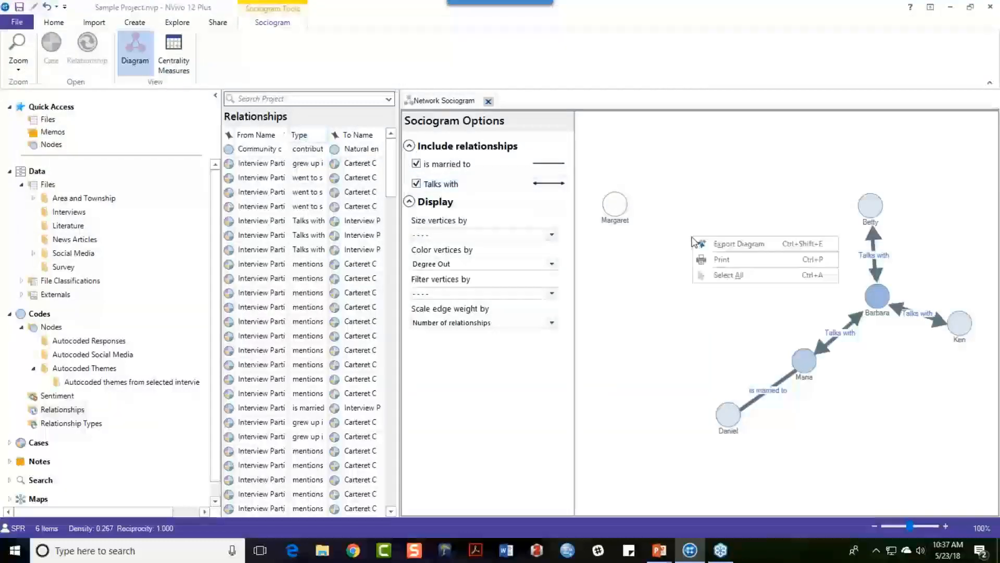
left_click(729, 248)
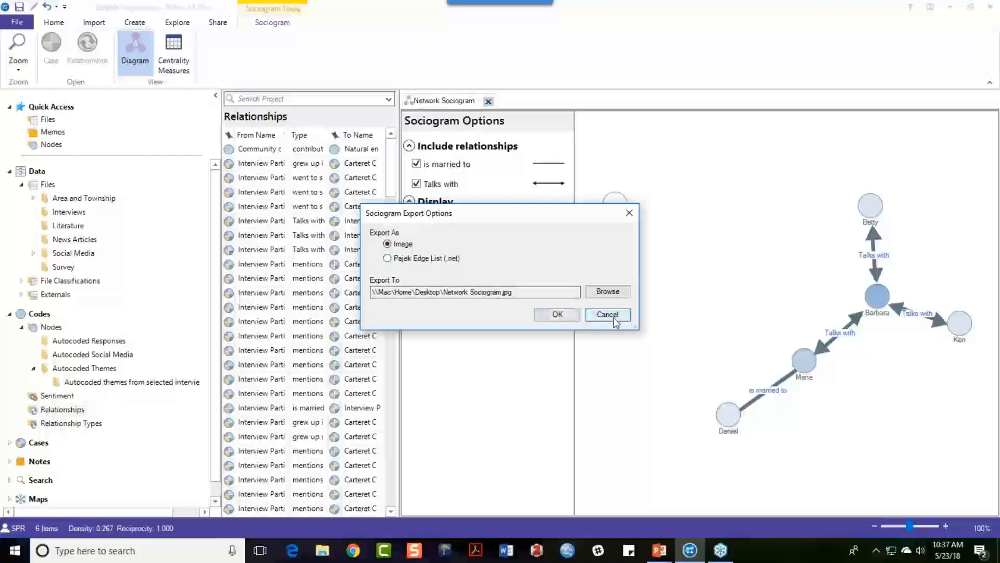
left_click(614, 318)
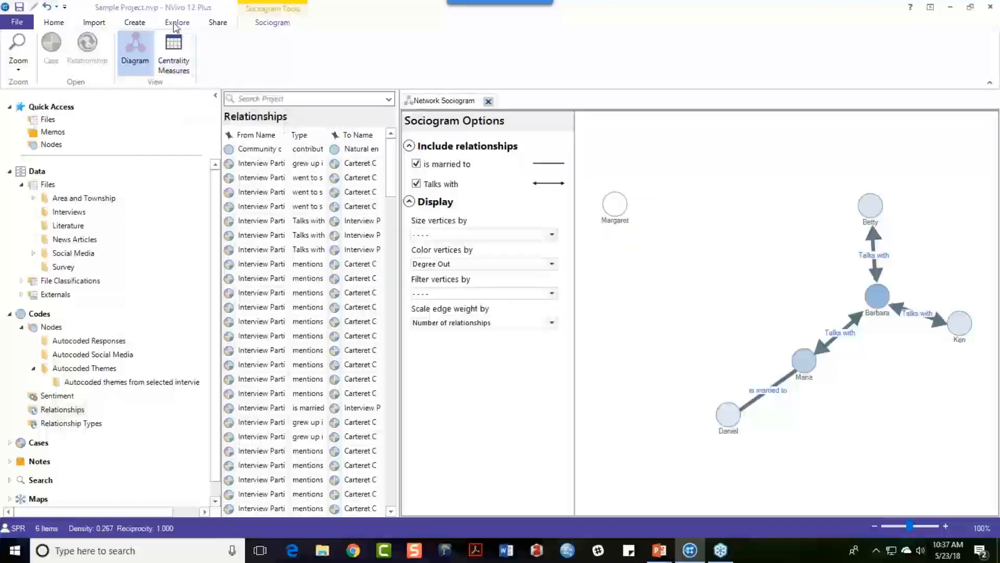
Create an egocentric sociogram for the first case listed under Interview Participant in the People cases.
left_click(174, 25)
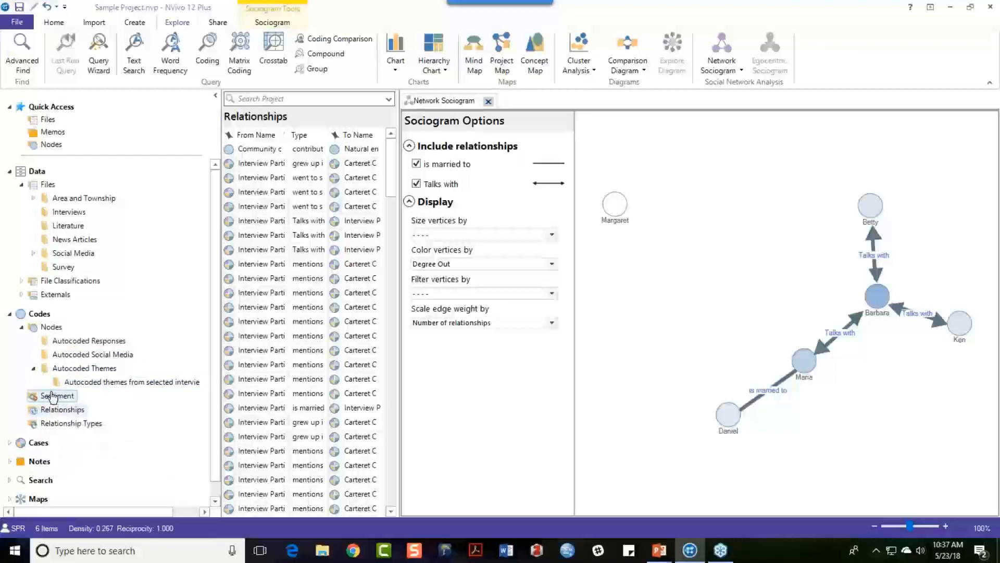
mouse_move(52, 396)
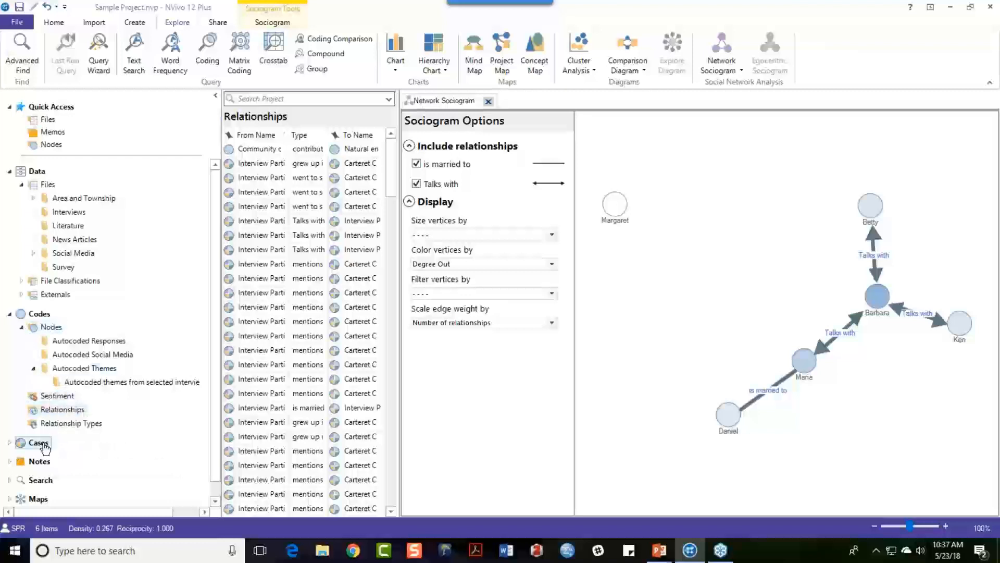
left_click(44, 446)
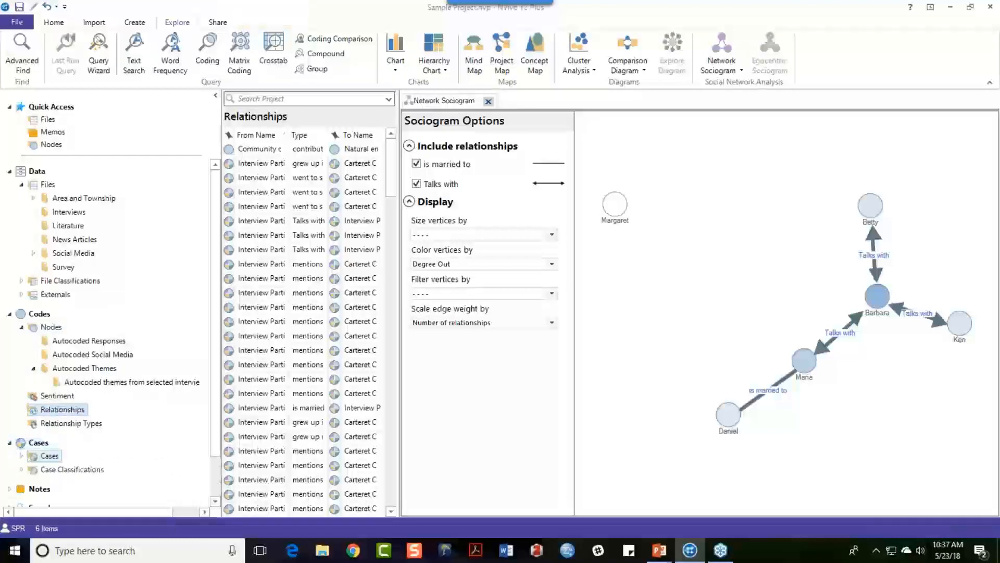
left_click(47, 457)
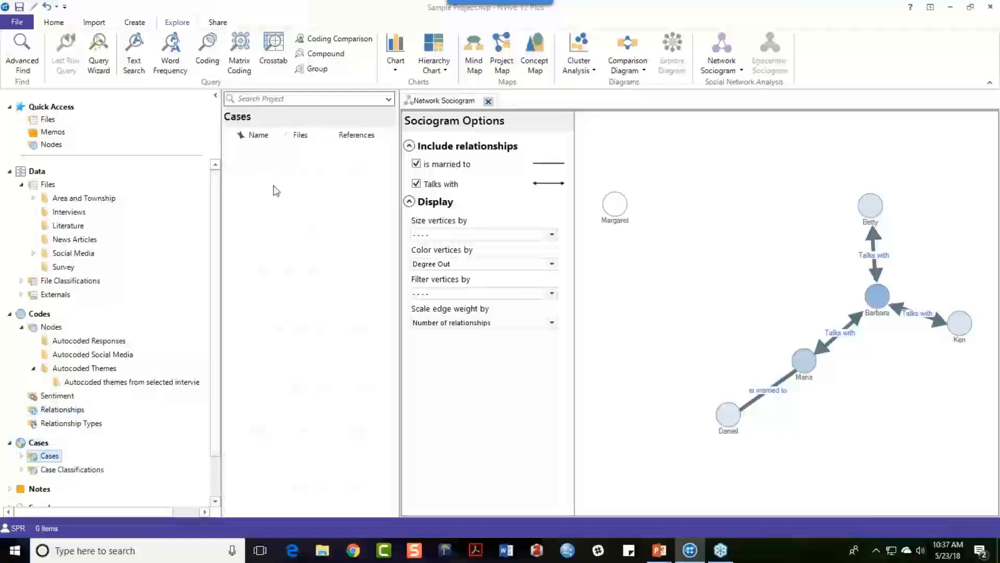
left_click(21, 455)
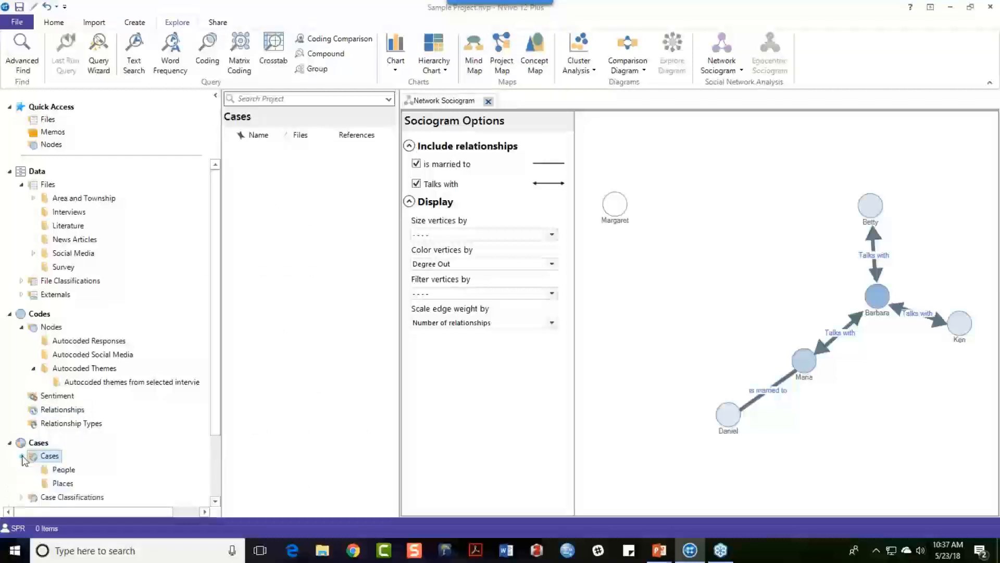
scroll(38, 409, "down", 2)
left_click(63, 423)
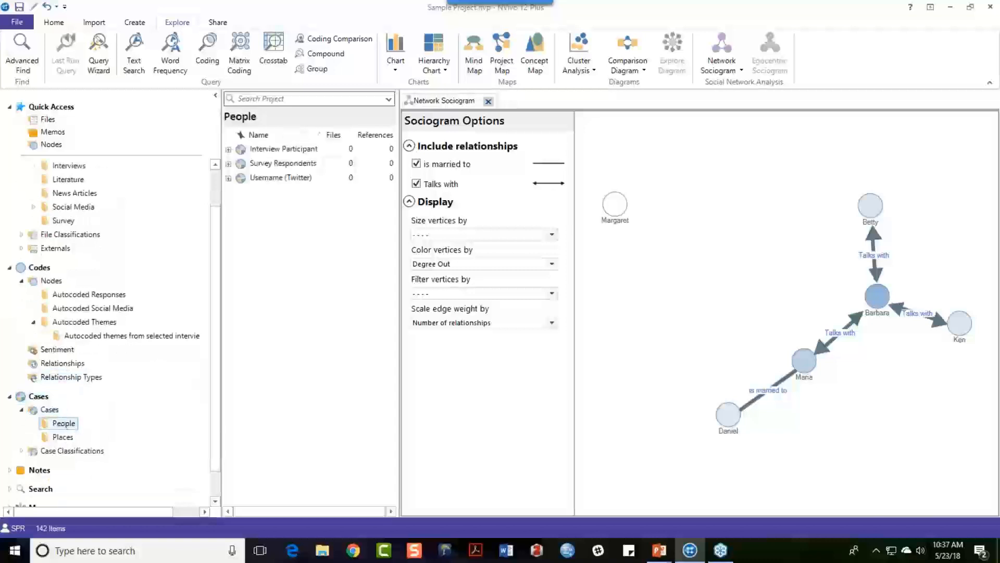
left_click(228, 150)
left_click(260, 169)
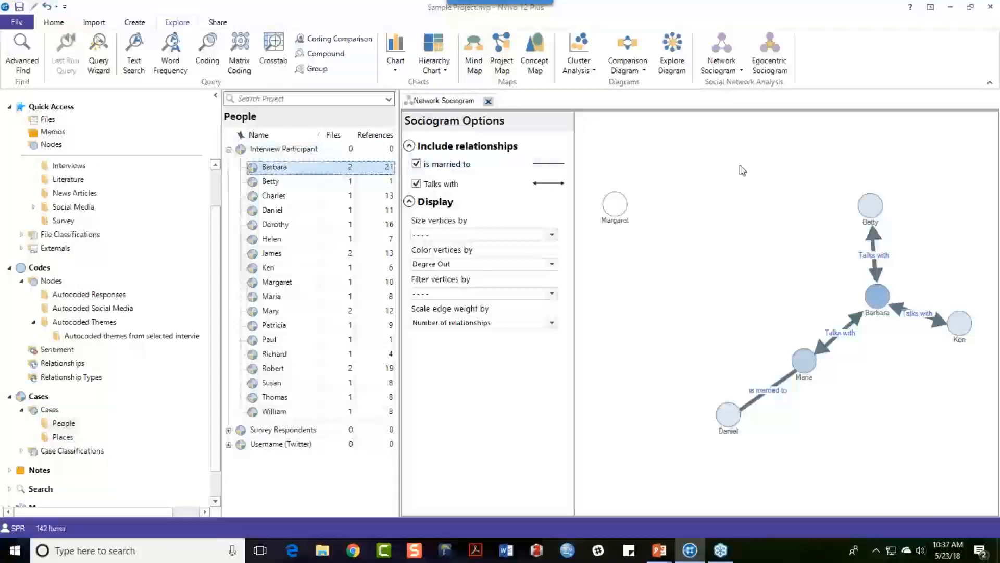
left_click(771, 57)
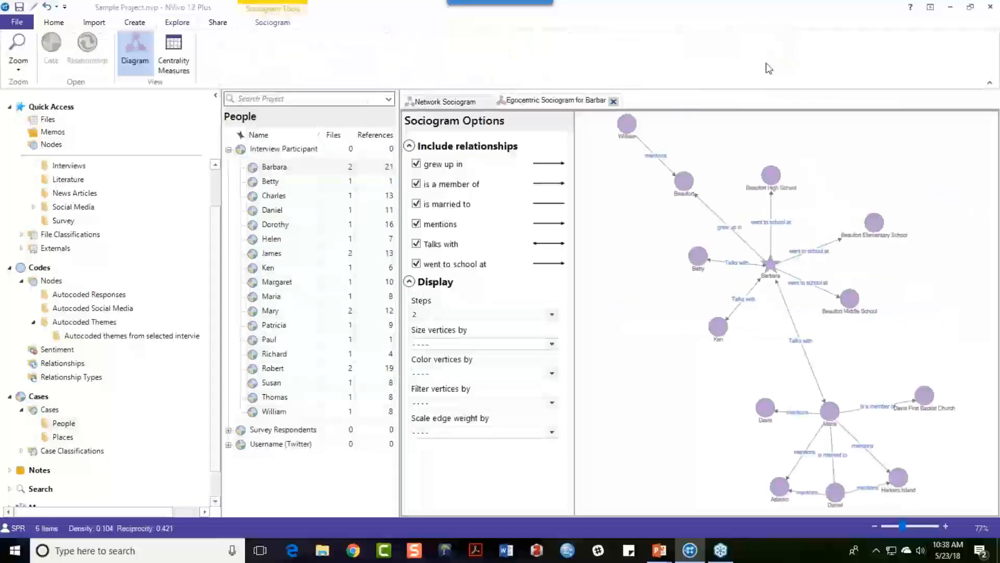
Examine the star participant's direct relationships and the second-step connections in the egocentric sociogram.
left_click(946, 526)
left_click(946, 526)
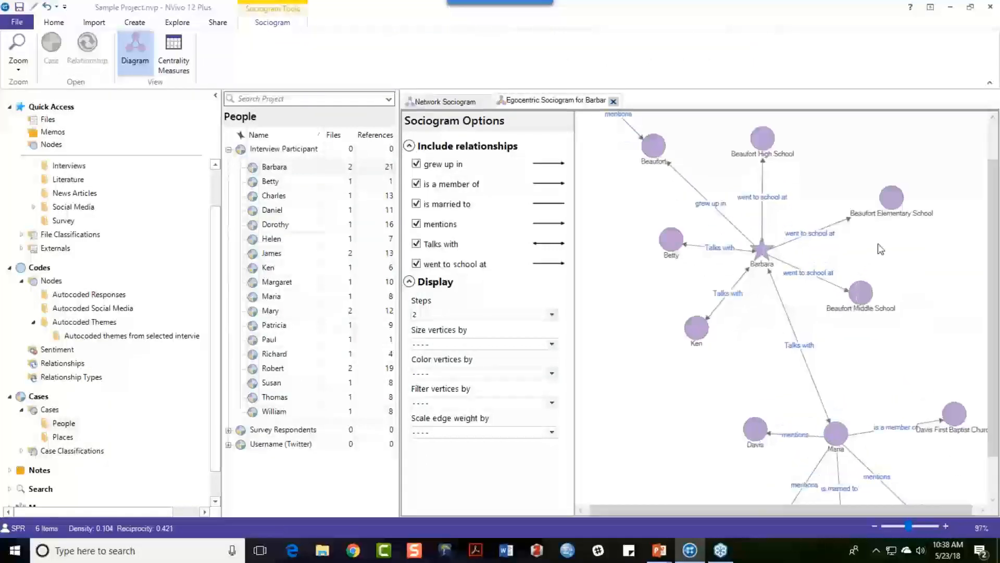
scroll(929, 279, "up", 1)
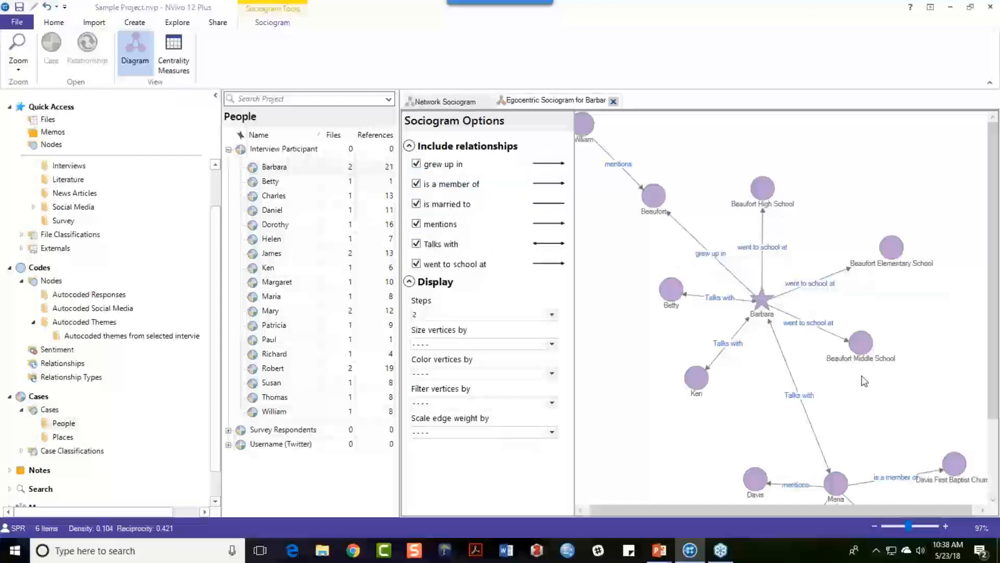
scroll(935, 340, "down", 2)
scroll(936, 339, "down", 1)
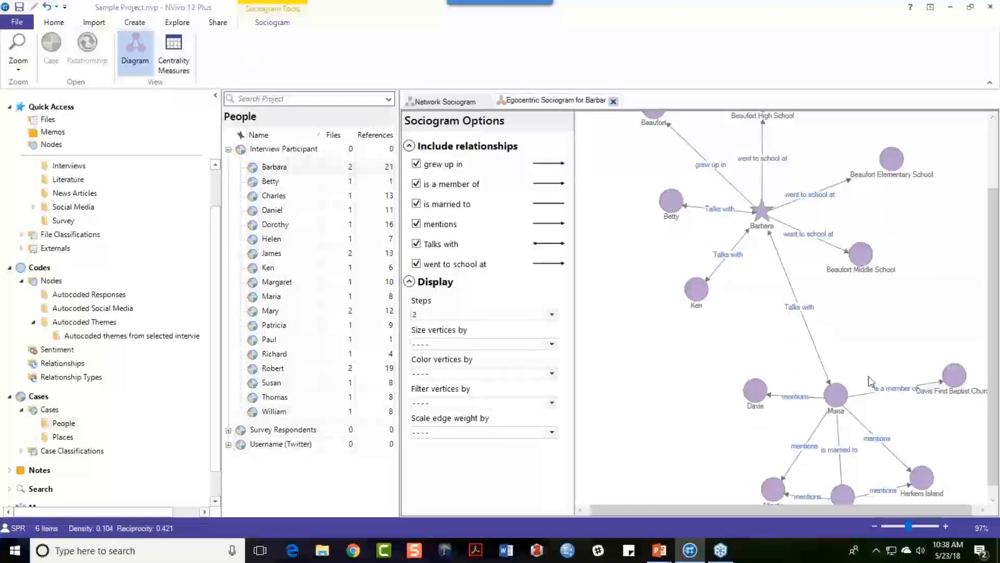
scroll(862, 341, "down", 1)
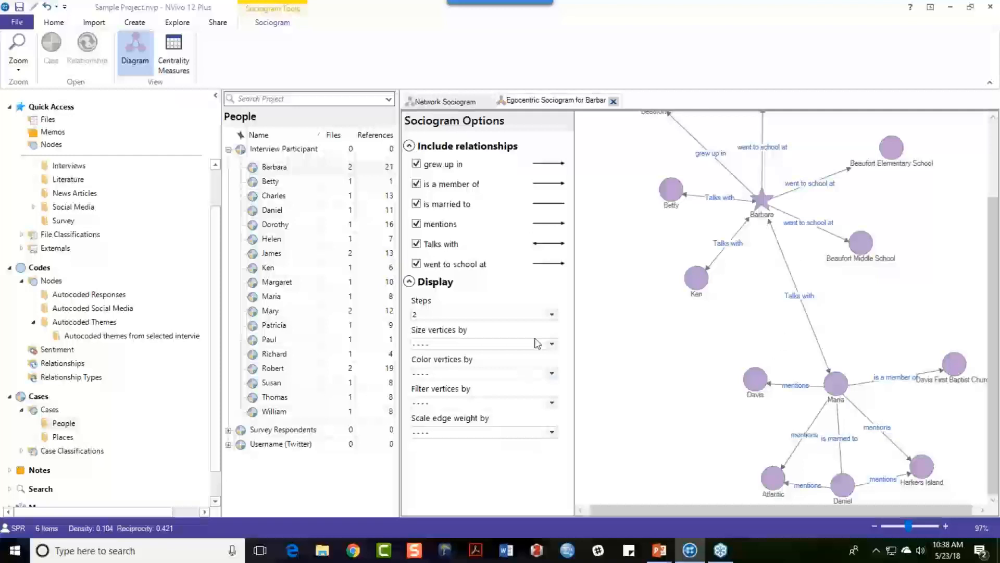
Set the egocentric sociogram's steps to 3 and redraw the diagram.
left_click(554, 315)
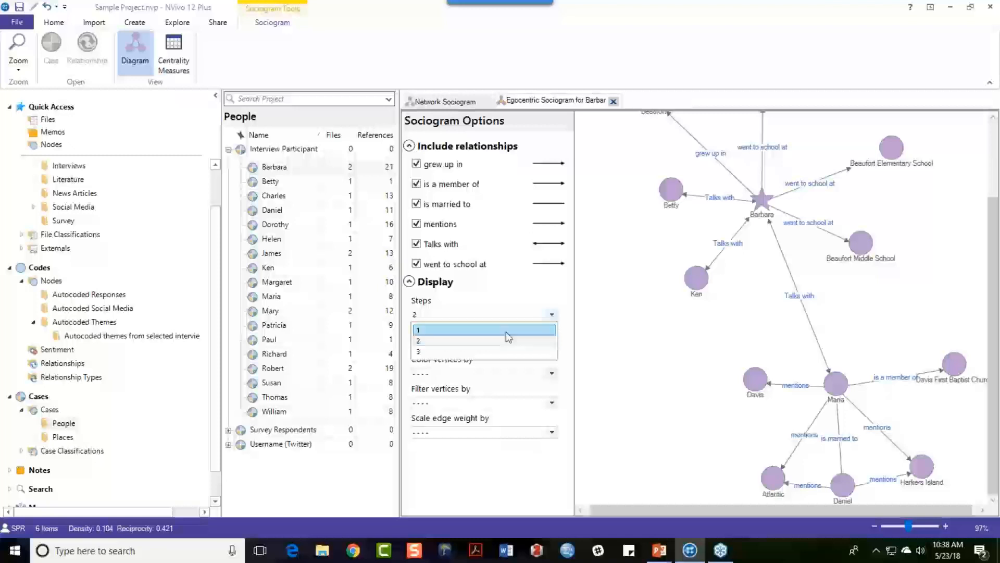
left_click(461, 353)
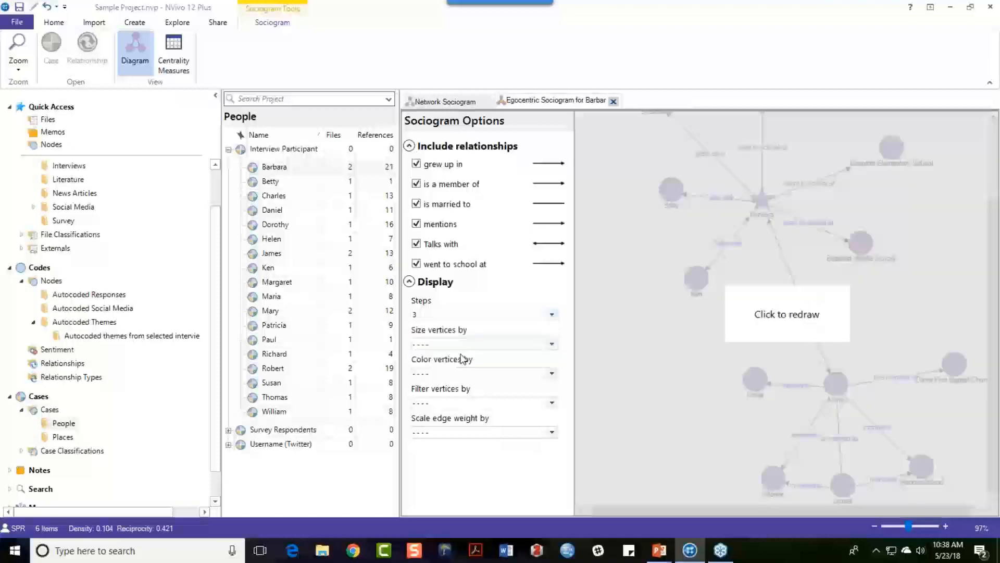
left_click(786, 325)
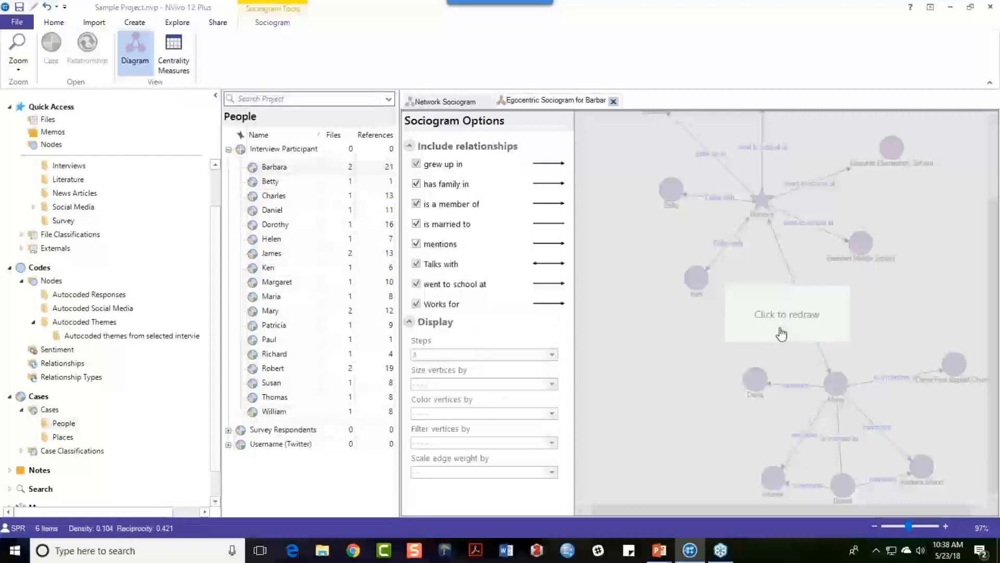
left_click(949, 529)
left_click(949, 528)
left_click(949, 528)
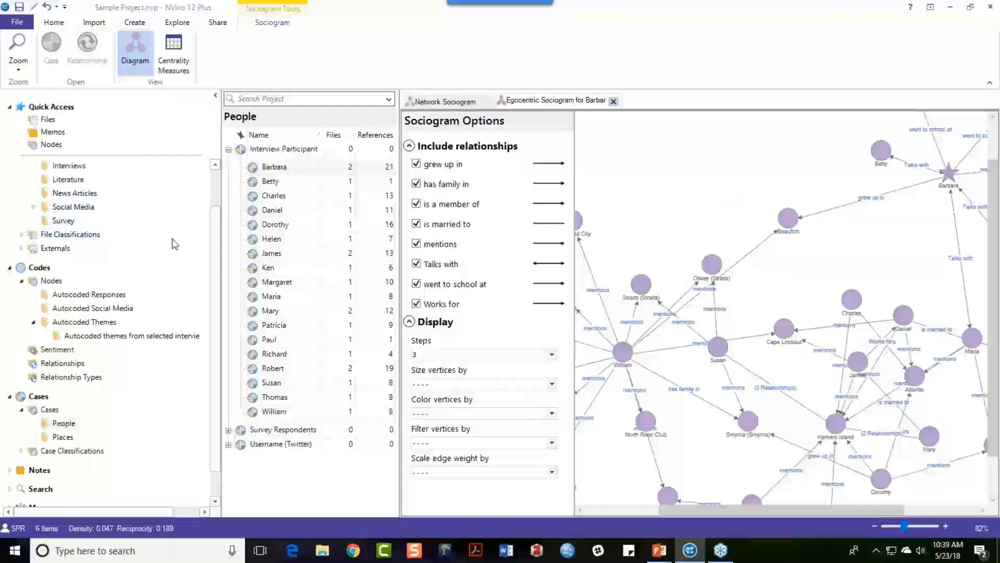
Open the CarteretCounty on Twitter dataset from the Social Media files and enlarge the space for its table.
left_click_drag(212, 237, 214, 191)
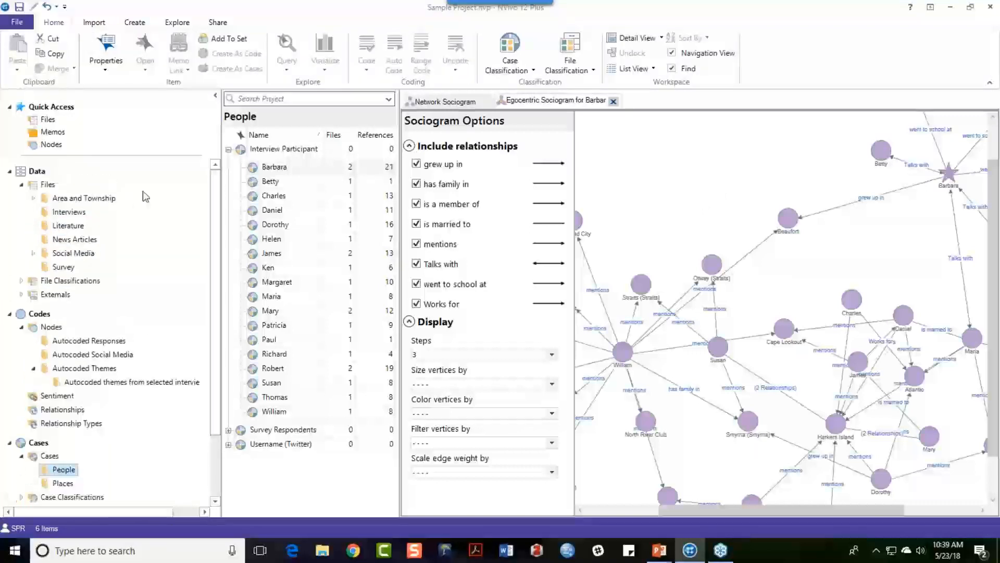
left_click(66, 256)
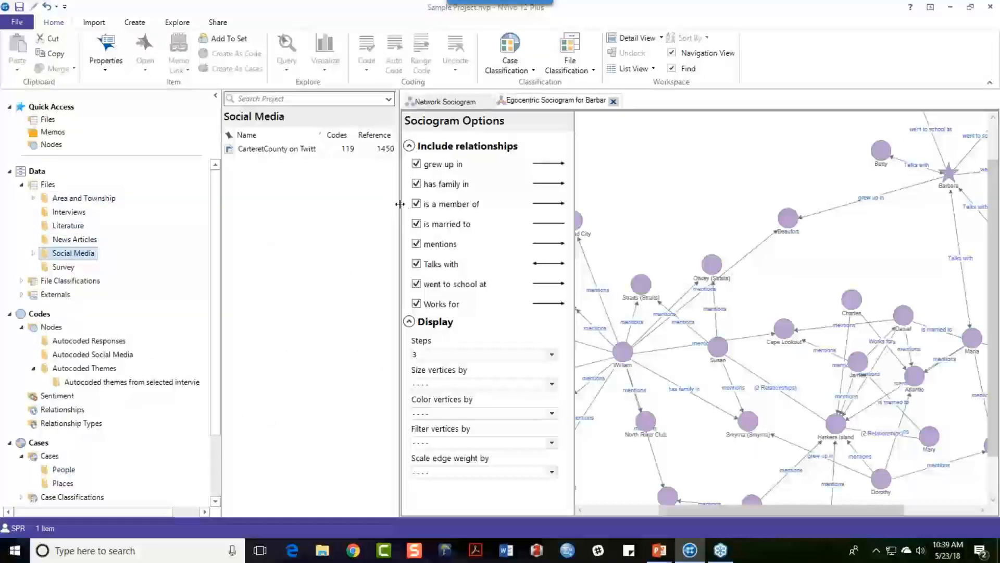
left_click_drag(400, 205, 531, 206)
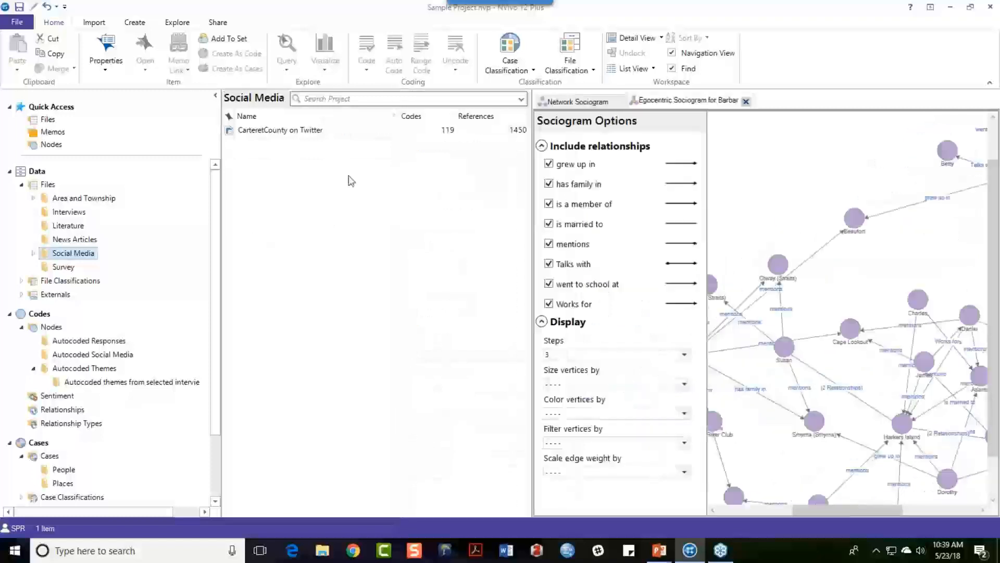
left_click(260, 134)
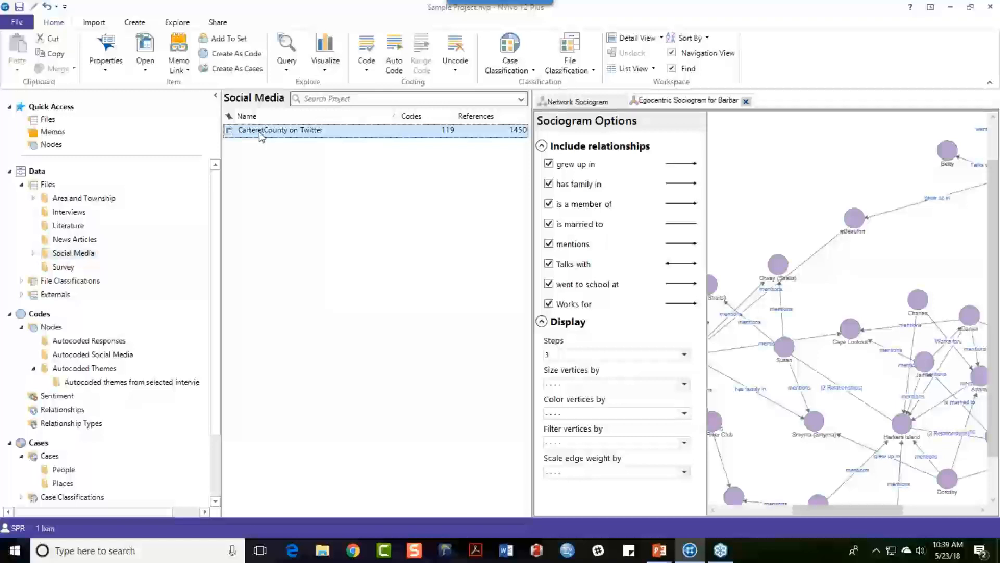
double_click(258, 131)
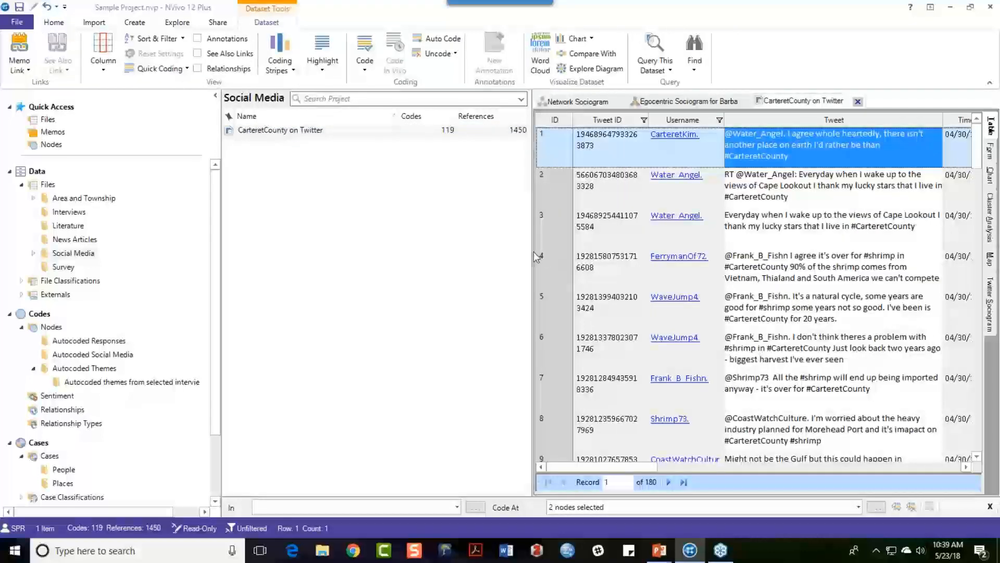
left_click_drag(535, 256, 346, 250)
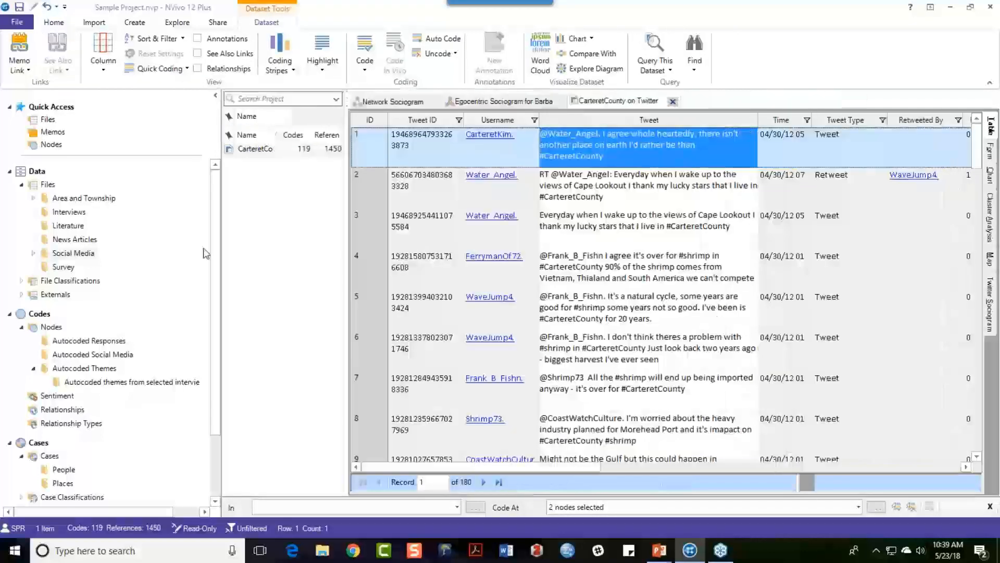
left_click_drag(222, 239, 100, 239)
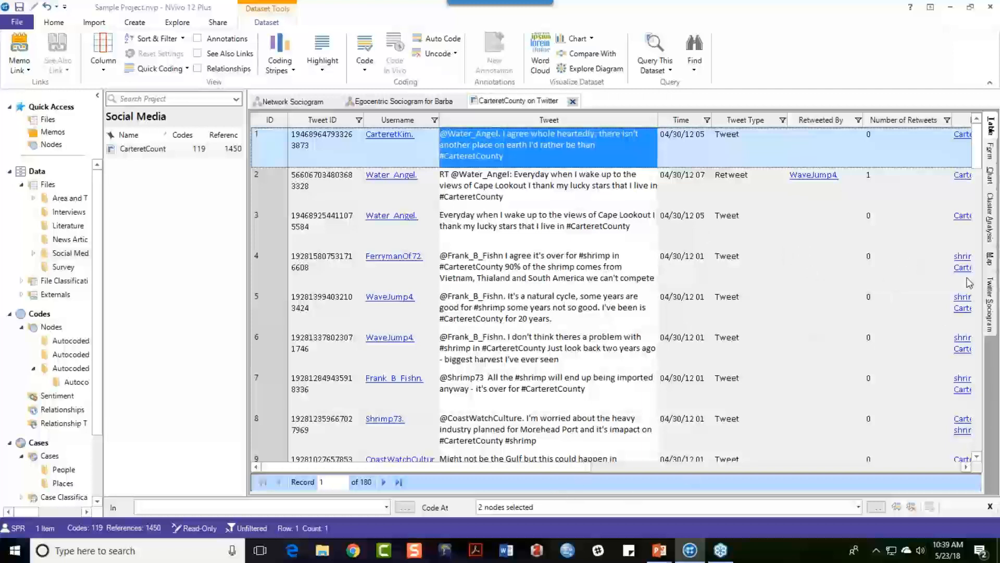
Look at the Twitter dataset's map and display its Twitter sociogram.
left_click(991, 260)
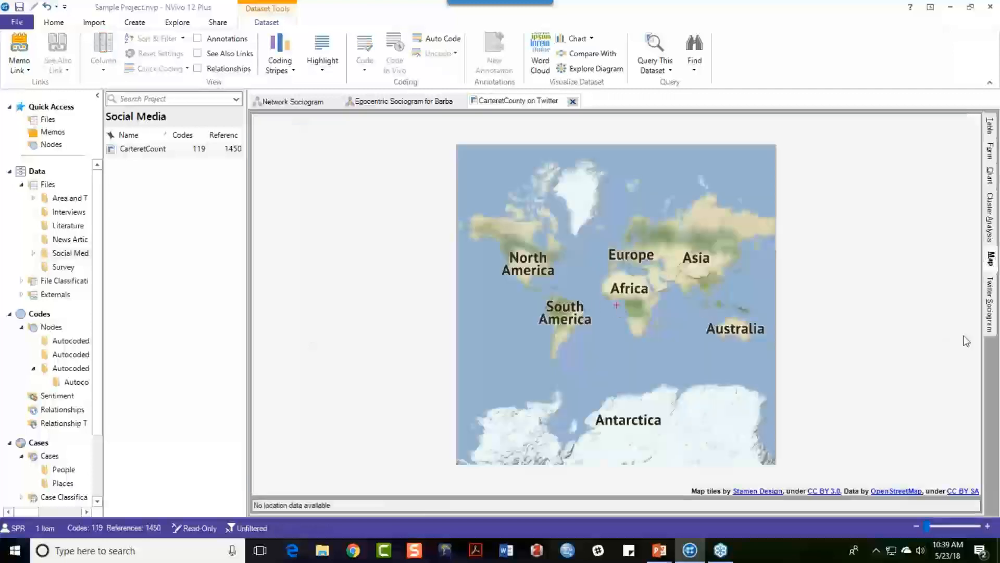
left_click(992, 326)
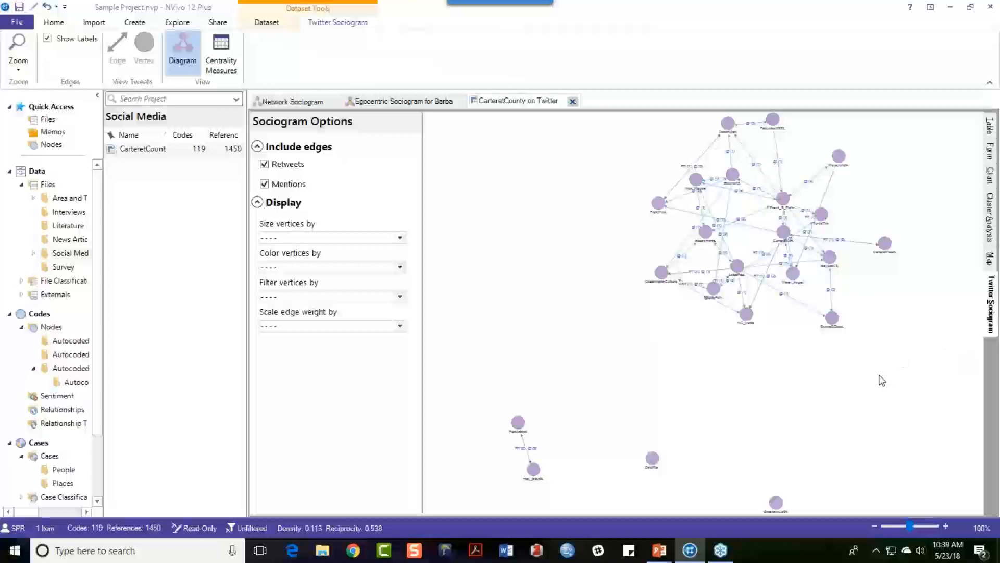
left_click_drag(910, 528, 912, 529)
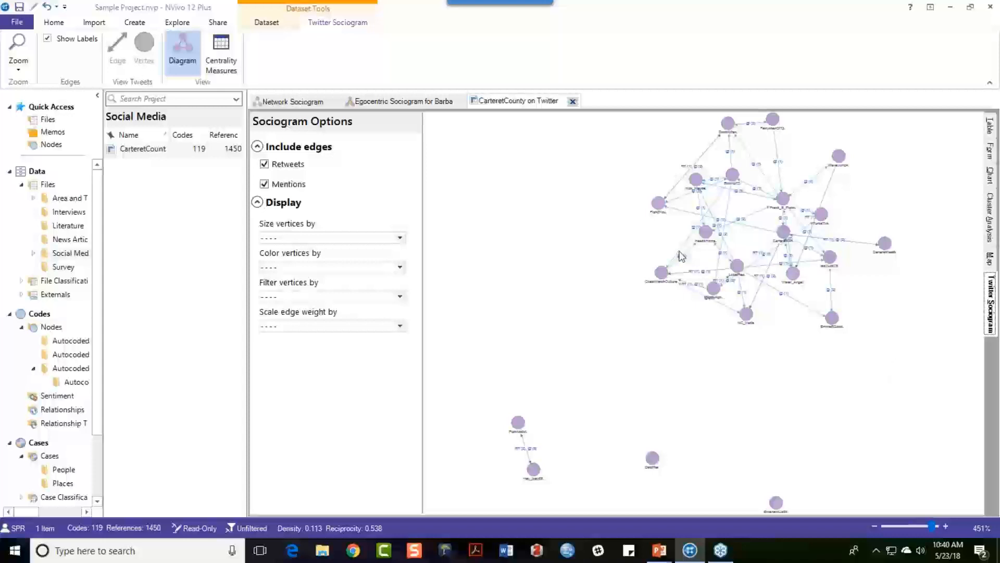
Compare the Twitter sociogram drawn with only mentions and with only retweets, and redraw it with both edge types included.
left_click(265, 164)
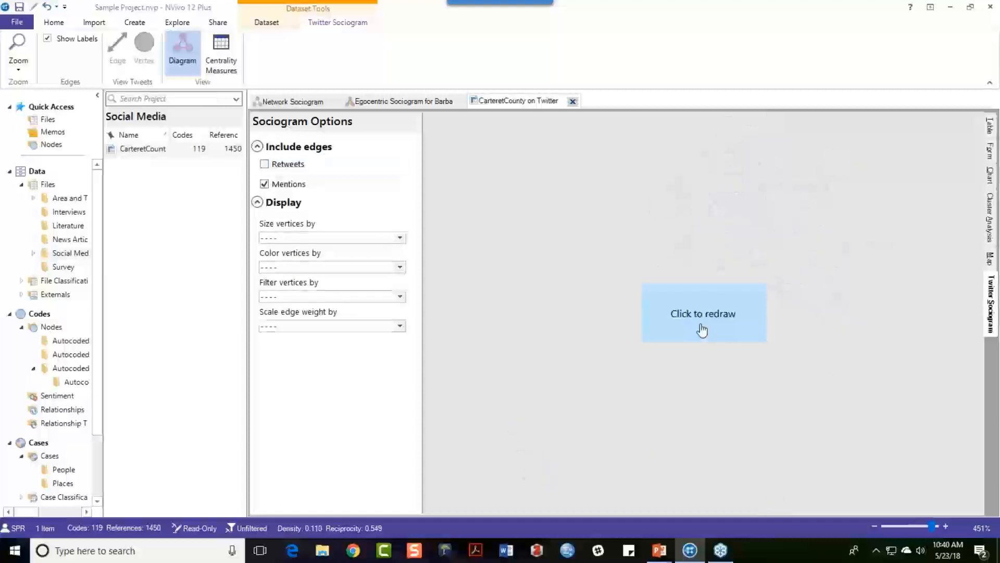
left_click(701, 328)
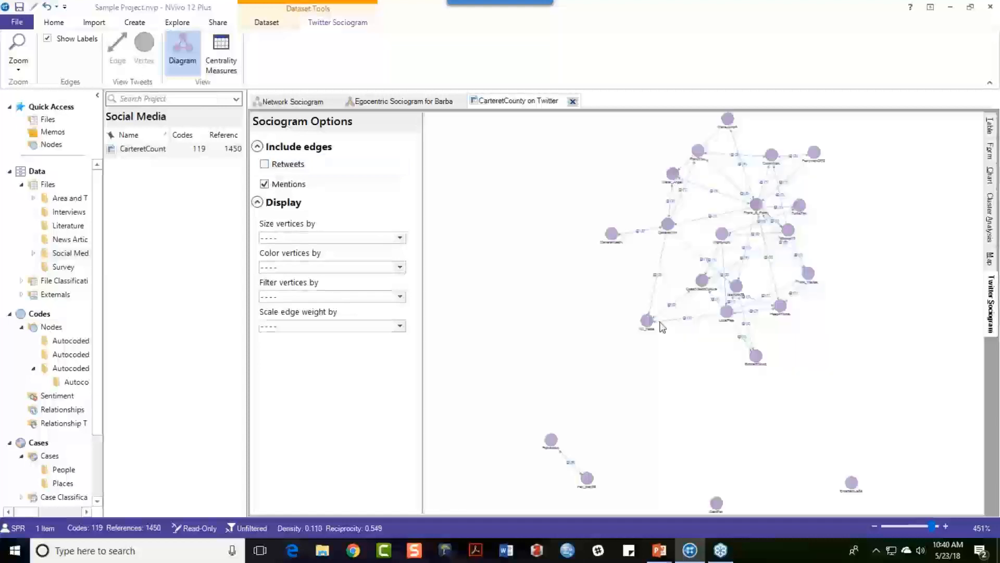
left_click(264, 186)
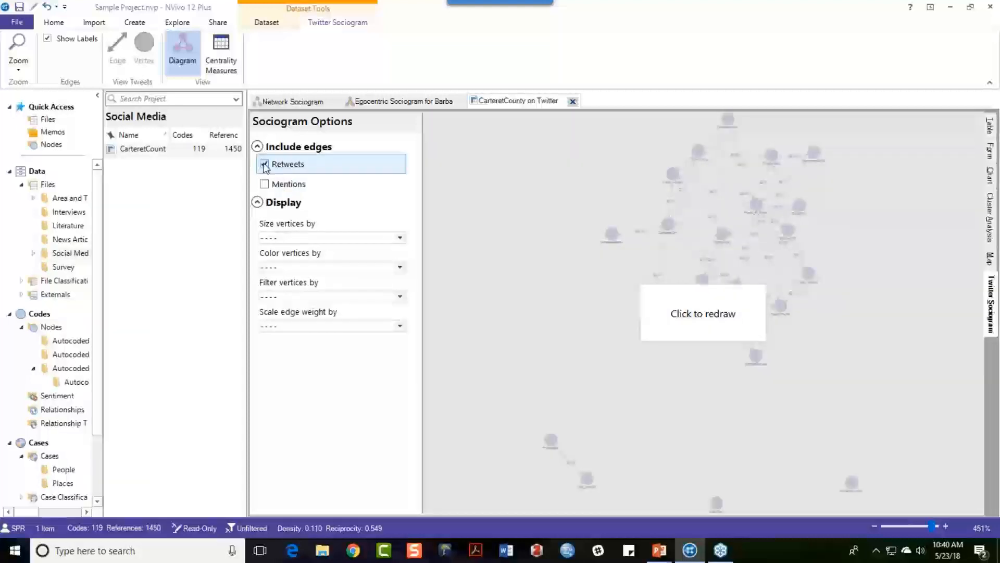
left_click(672, 321)
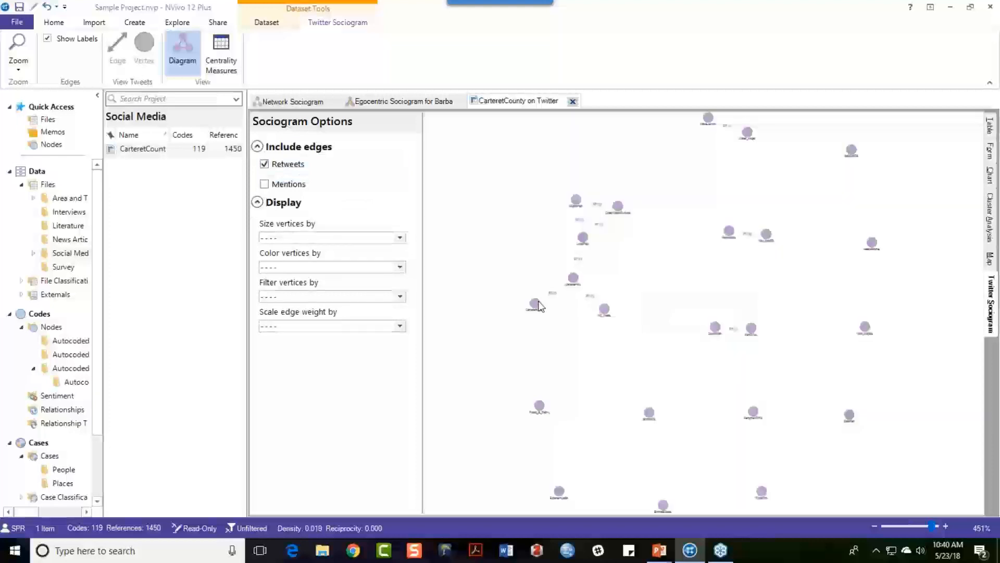
left_click(264, 184)
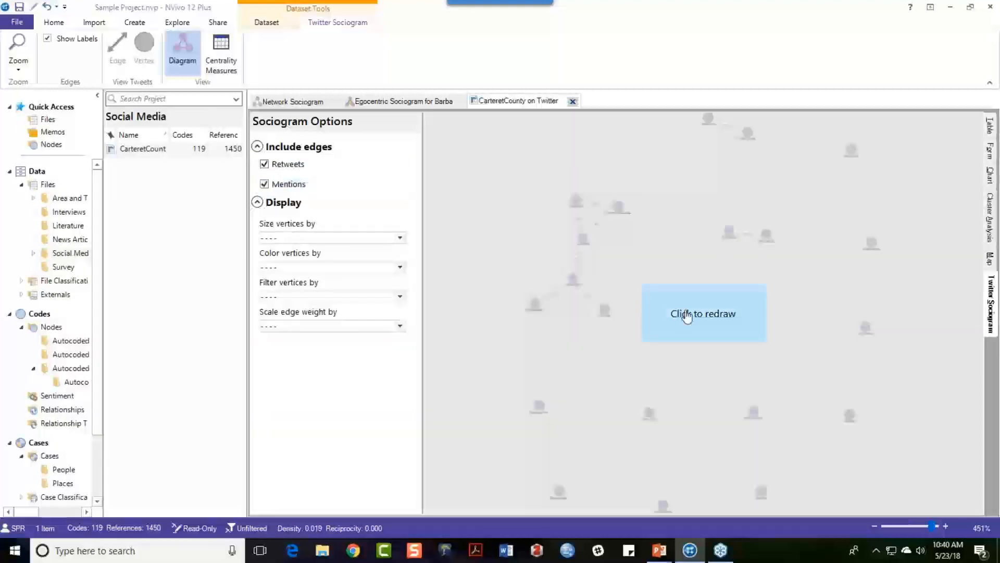
left_click(612, 348)
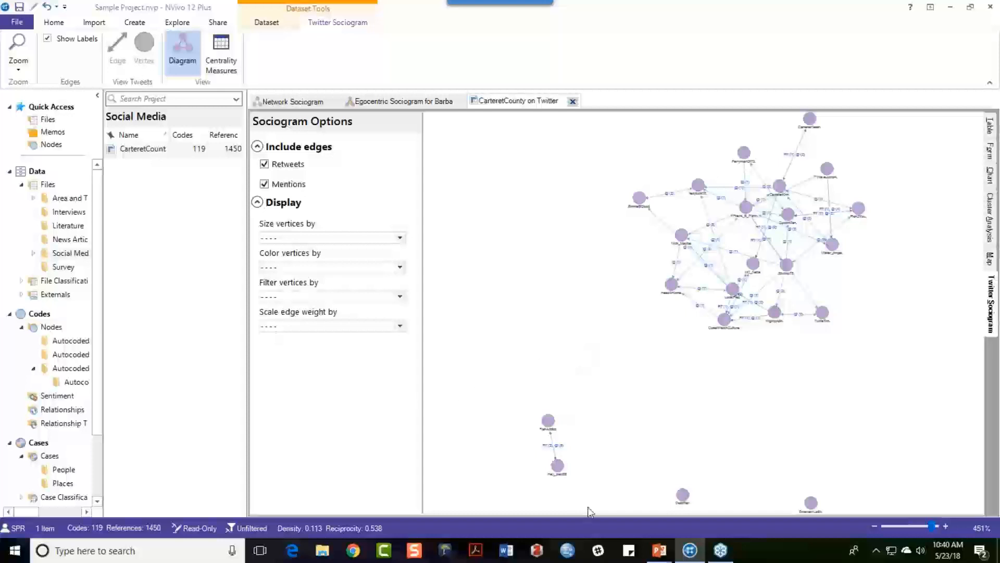
Switch to the running PowerPoint slide show.
mouse_move(659, 550)
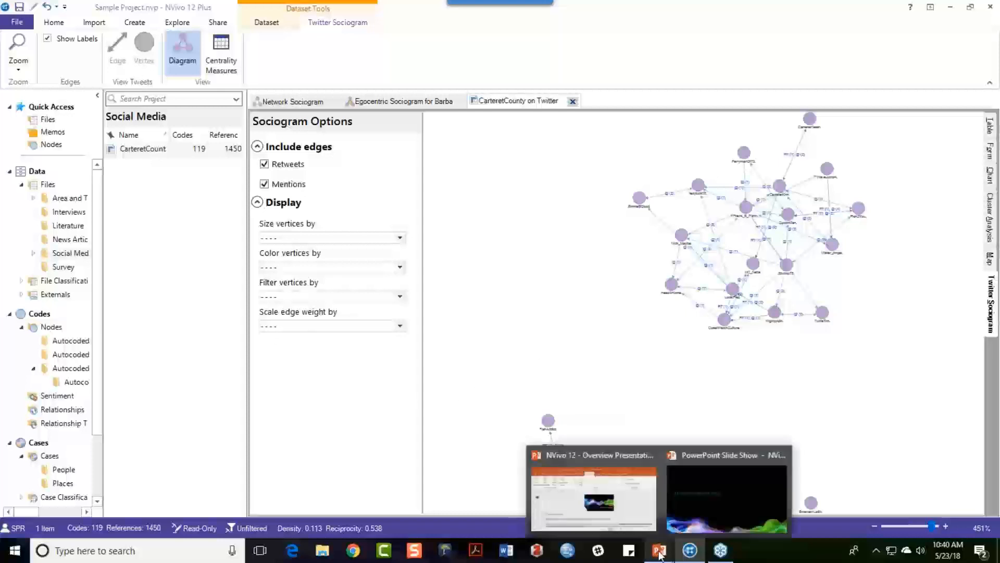
left_click(707, 508)
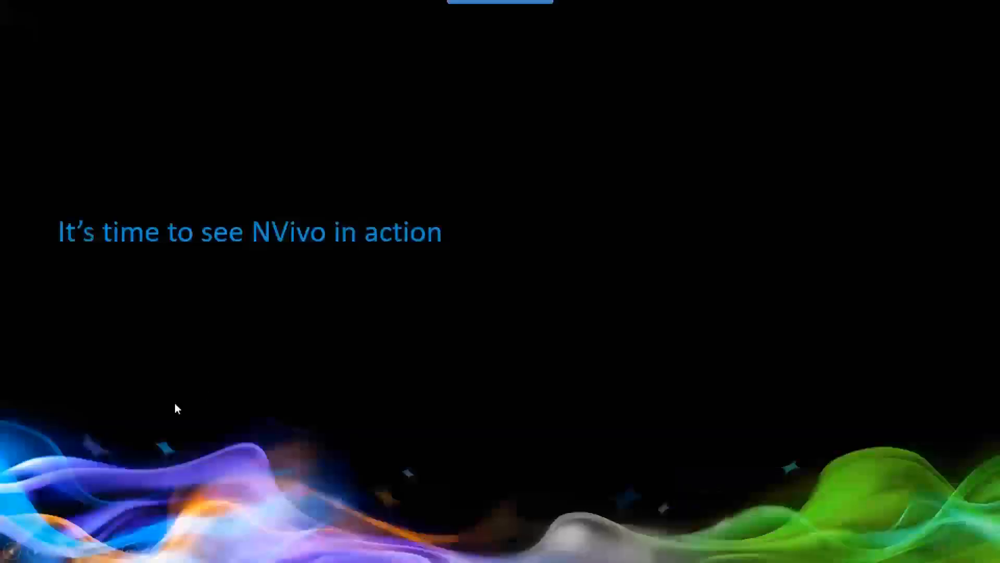